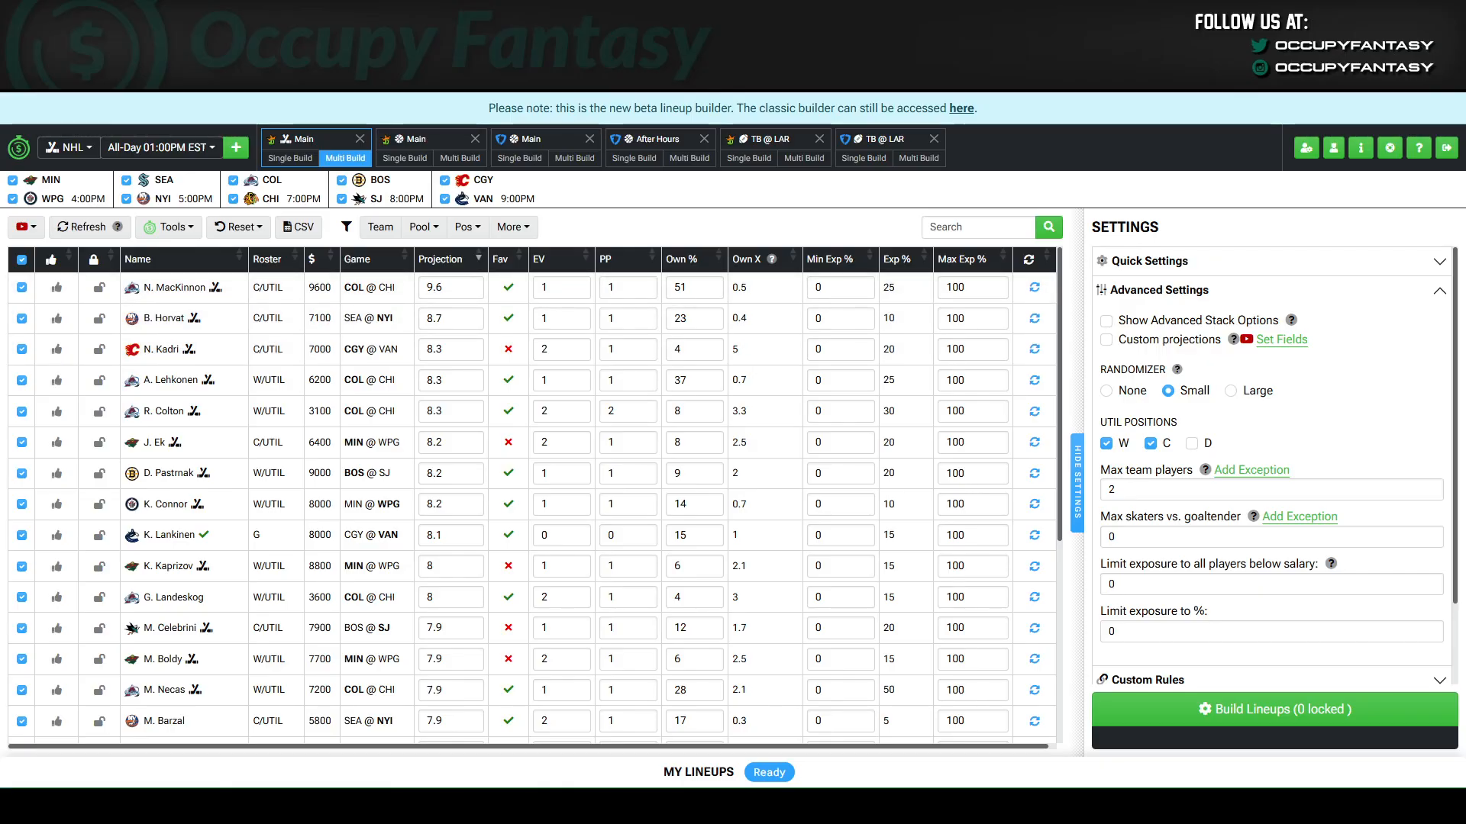
Enable the advanced stack options for the player pool table.
{"action": "left_click", "coordinate": [1106, 321]}
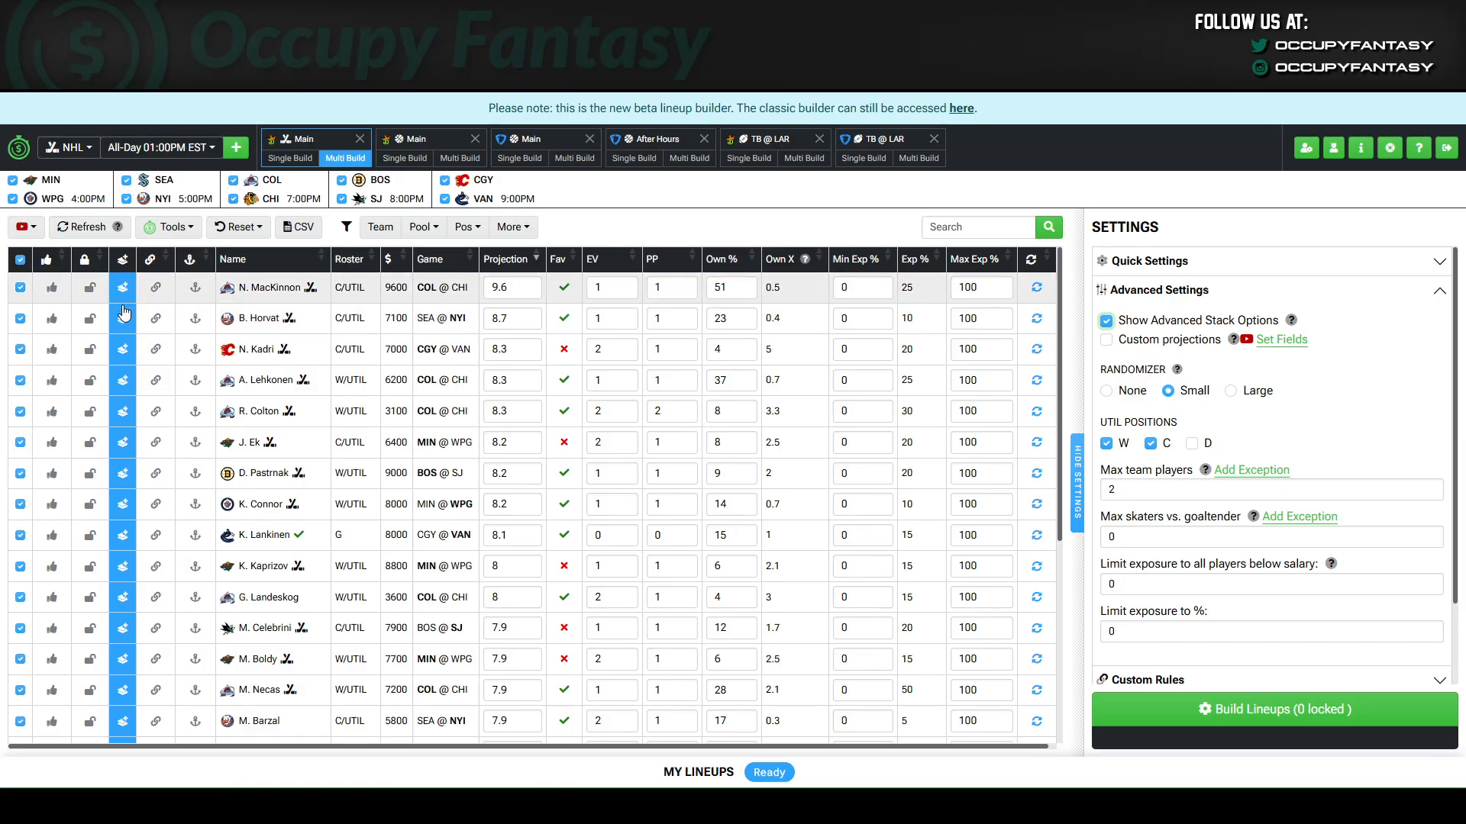
Turn J. Ek's stack eligibility and player pool inclusion off and back on.
{"action": "left_click", "coordinate": [123, 443]}
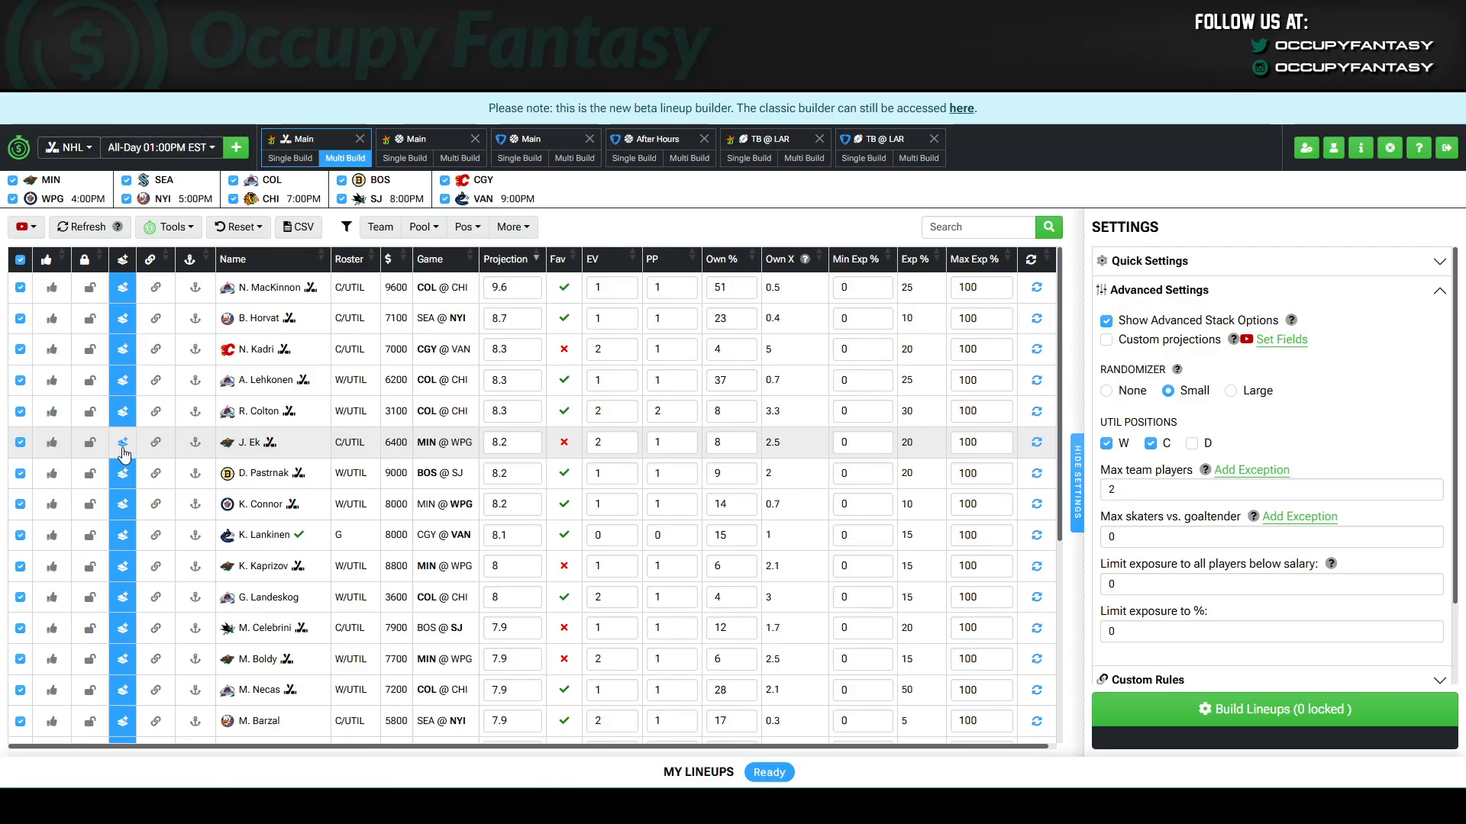
{"action": "left_click", "coordinate": [20, 444]}
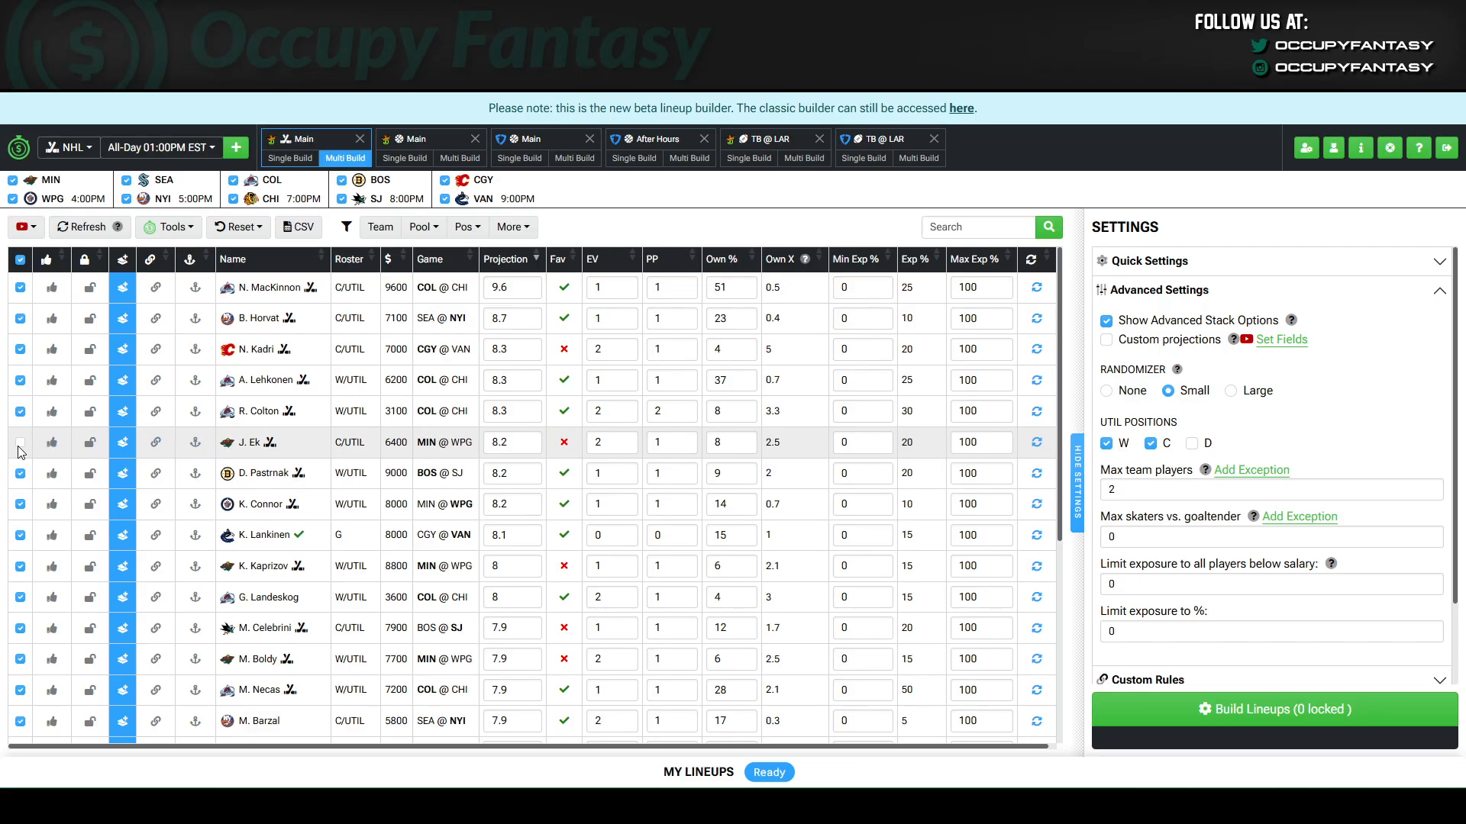
{"action": "left_click", "coordinate": [20, 443]}
{"action": "left_click", "coordinate": [117, 447]}
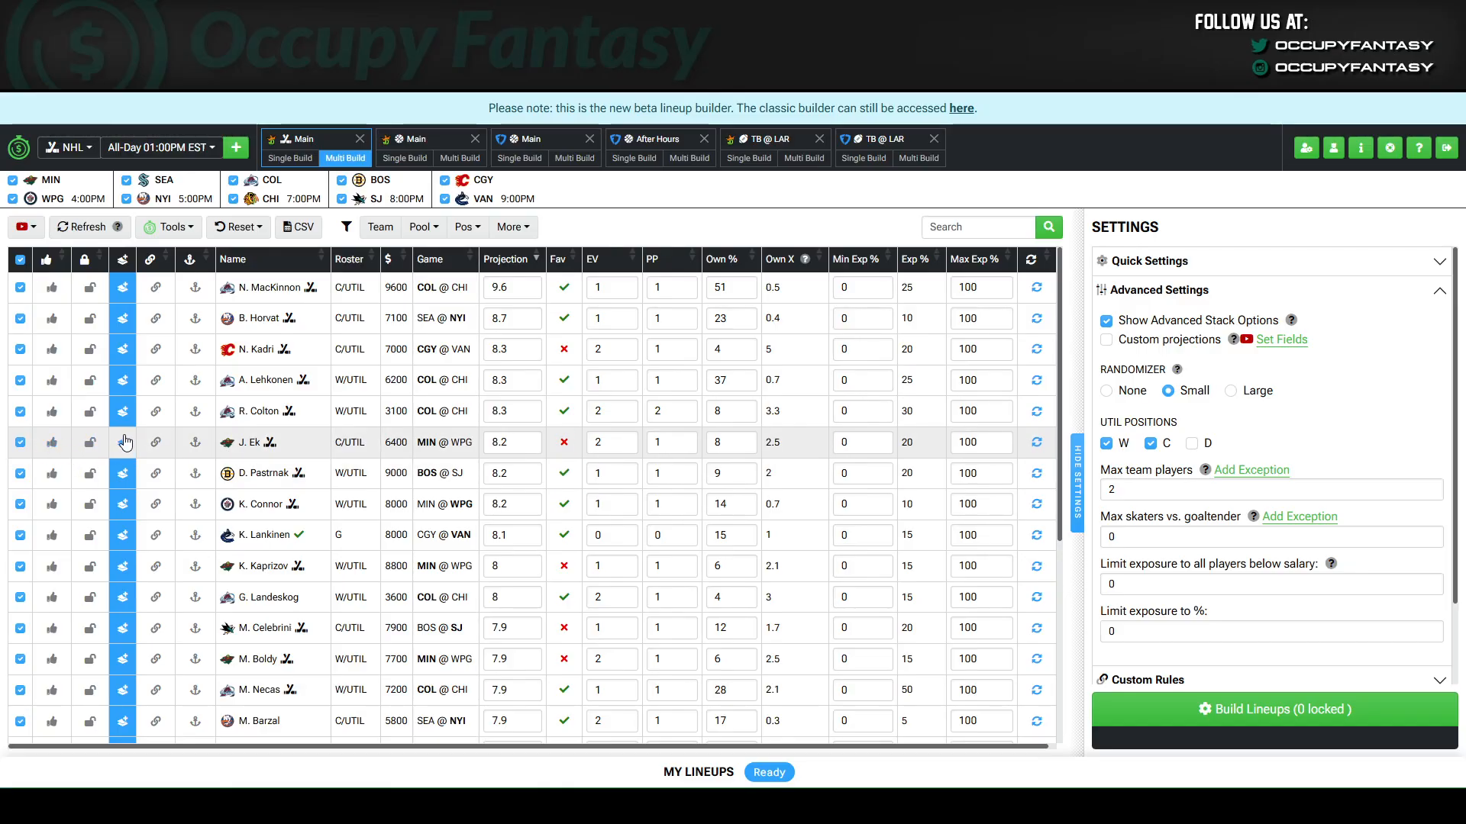
{"action": "left_click", "coordinate": [123, 442]}
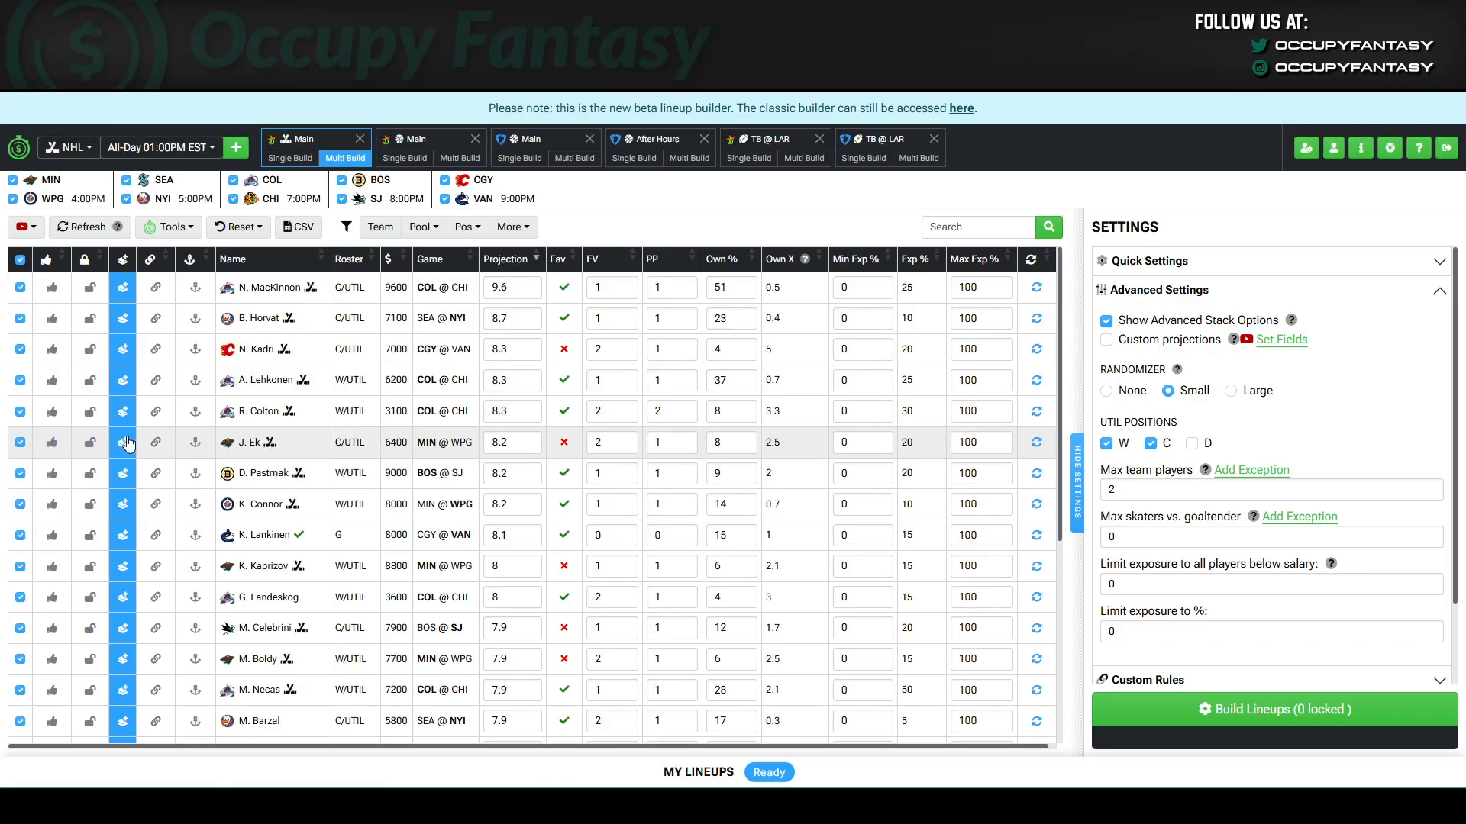
Turn pool inclusion and stack eligibility off and back on for all players at once.
{"action": "left_click", "coordinate": [21, 261]}
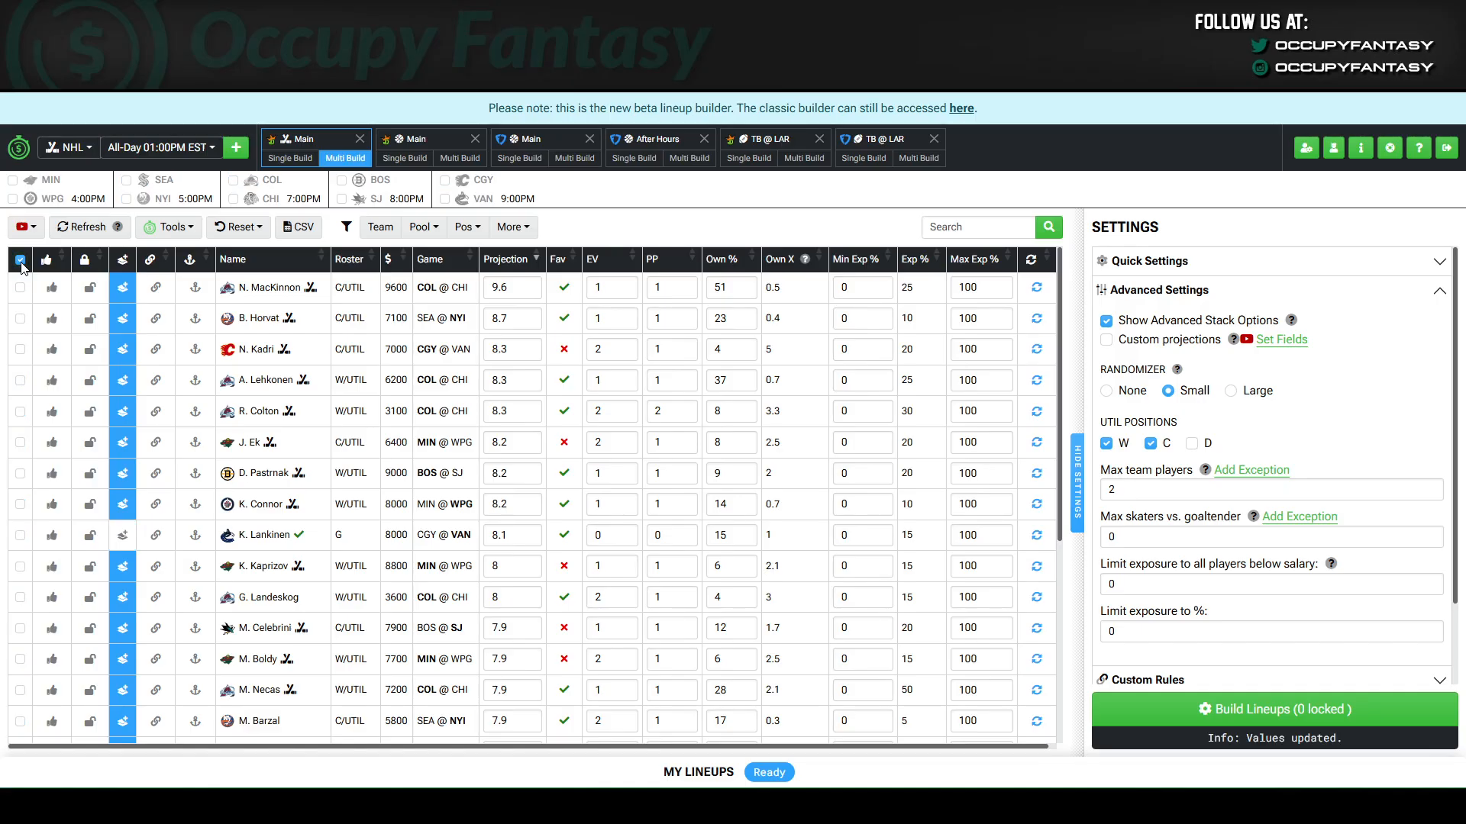
{"action": "left_click", "coordinate": [21, 261]}
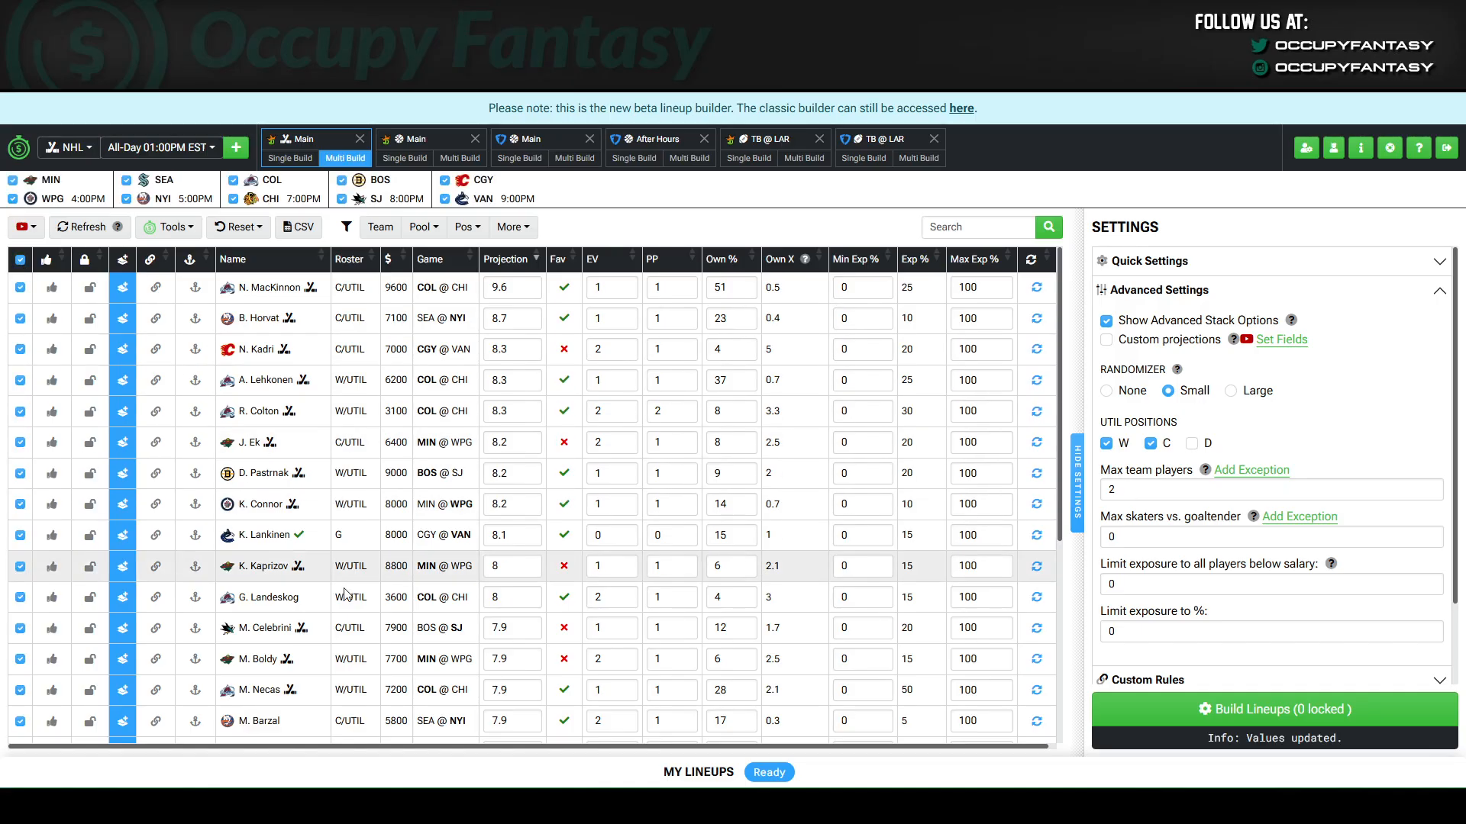
{"action": "left_click", "coordinate": [125, 262]}
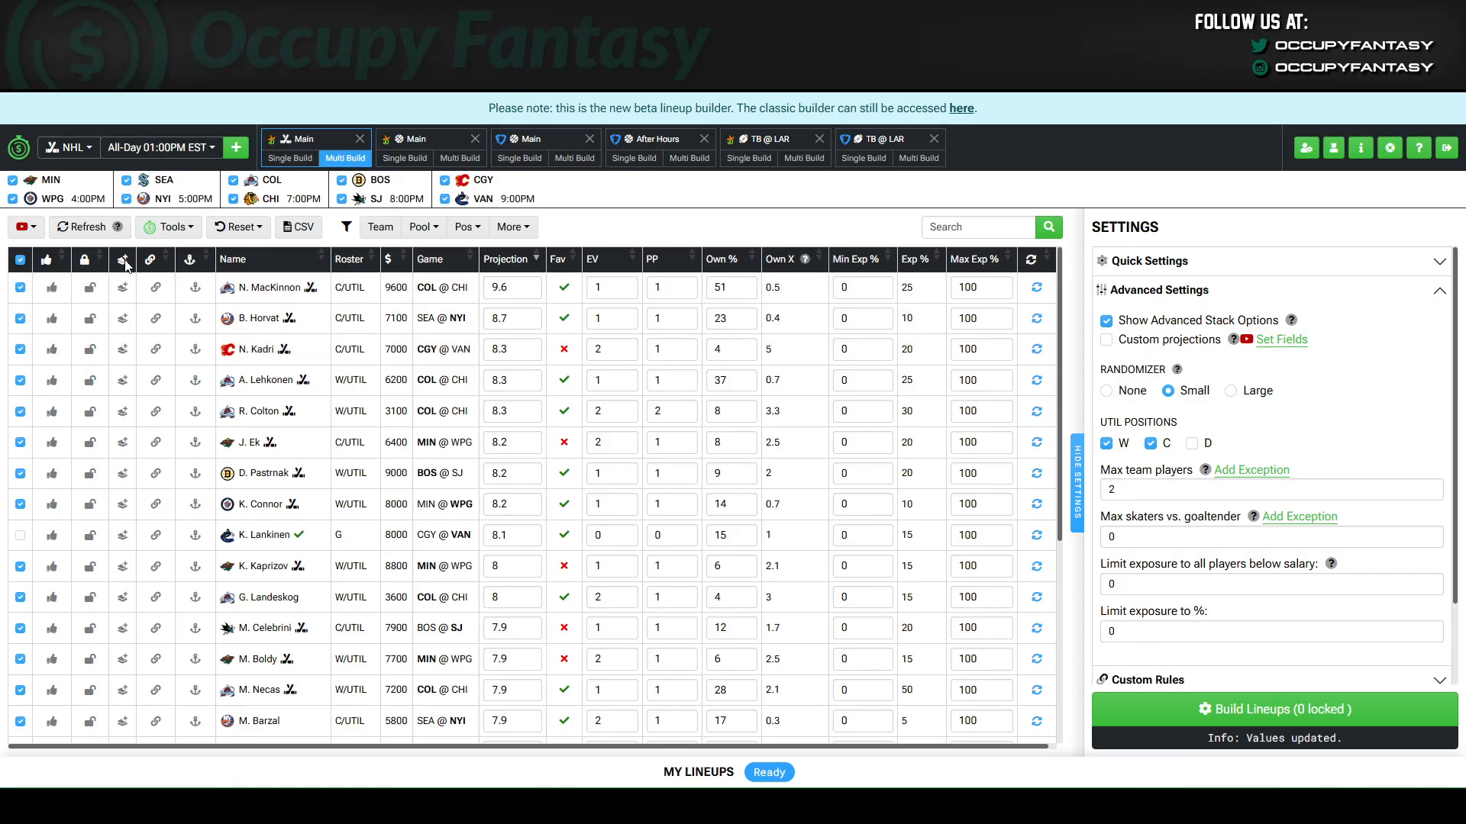
{"action": "left_click", "coordinate": [125, 262]}
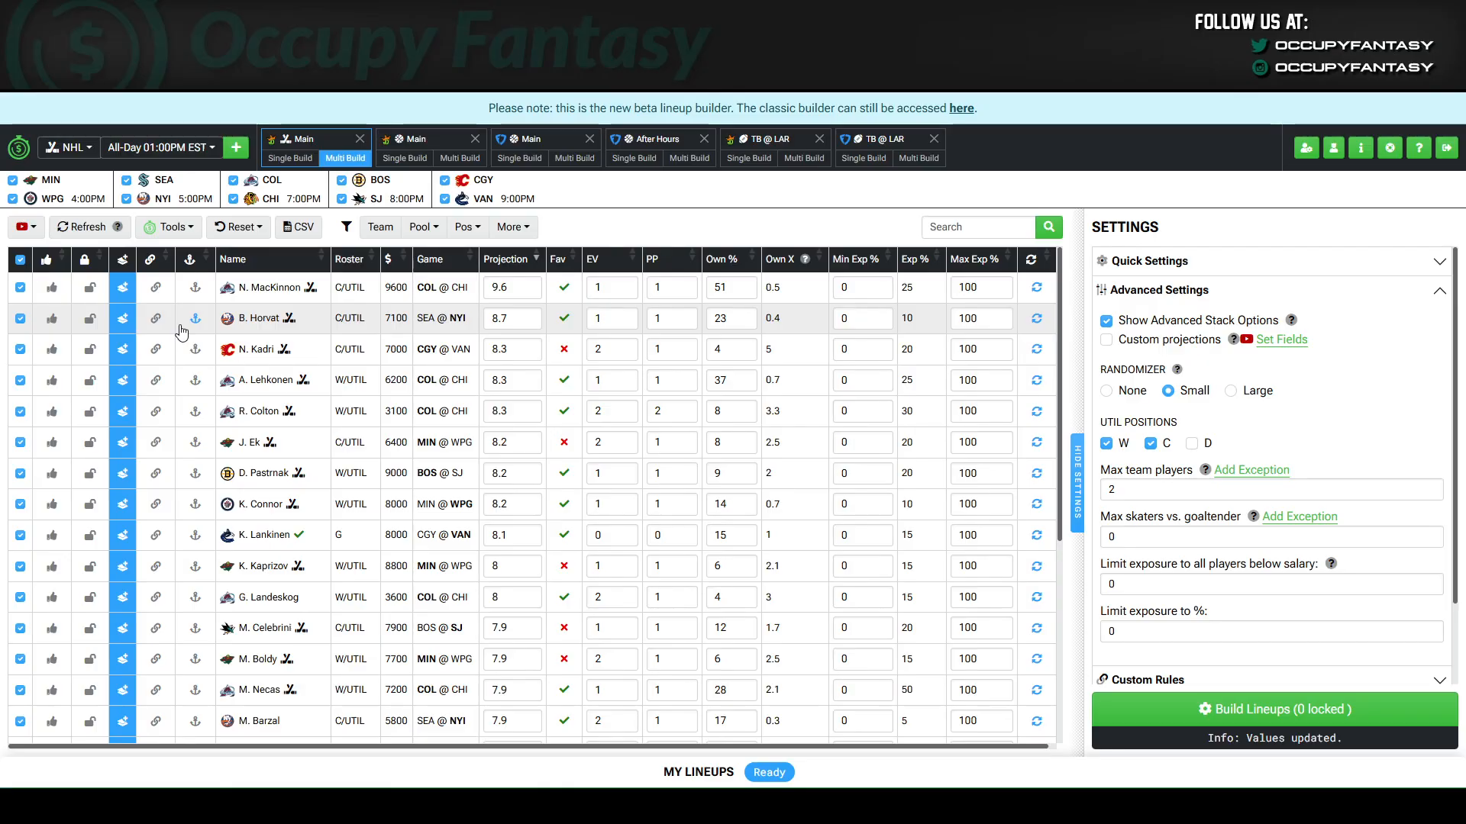
Try the anchor option on D. Pastrnak and the link option on N. MacKinnon, and switch both off again.
{"action": "left_click", "coordinate": [194, 479]}
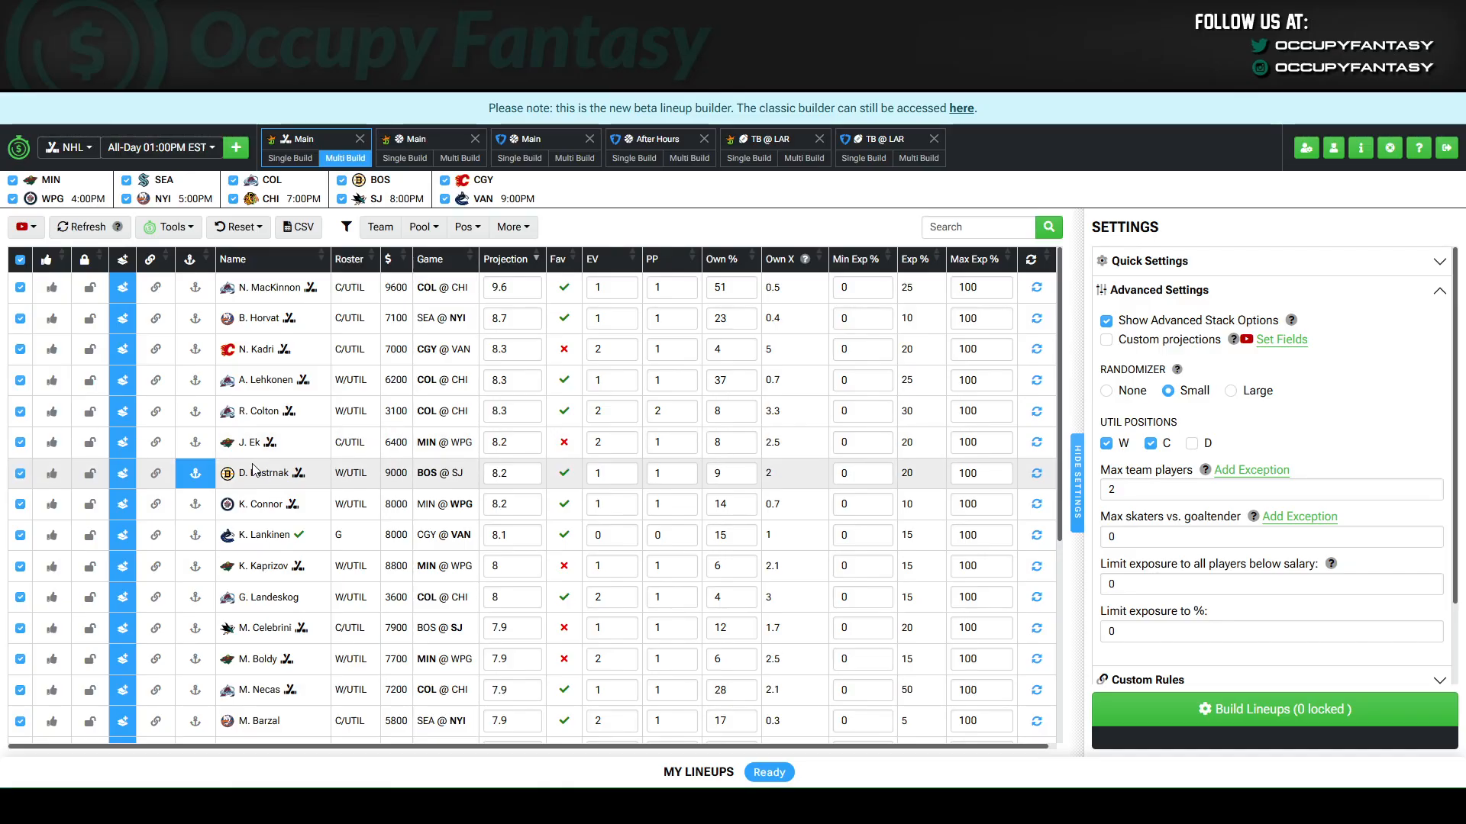
{"action": "left_click", "coordinate": [196, 479]}
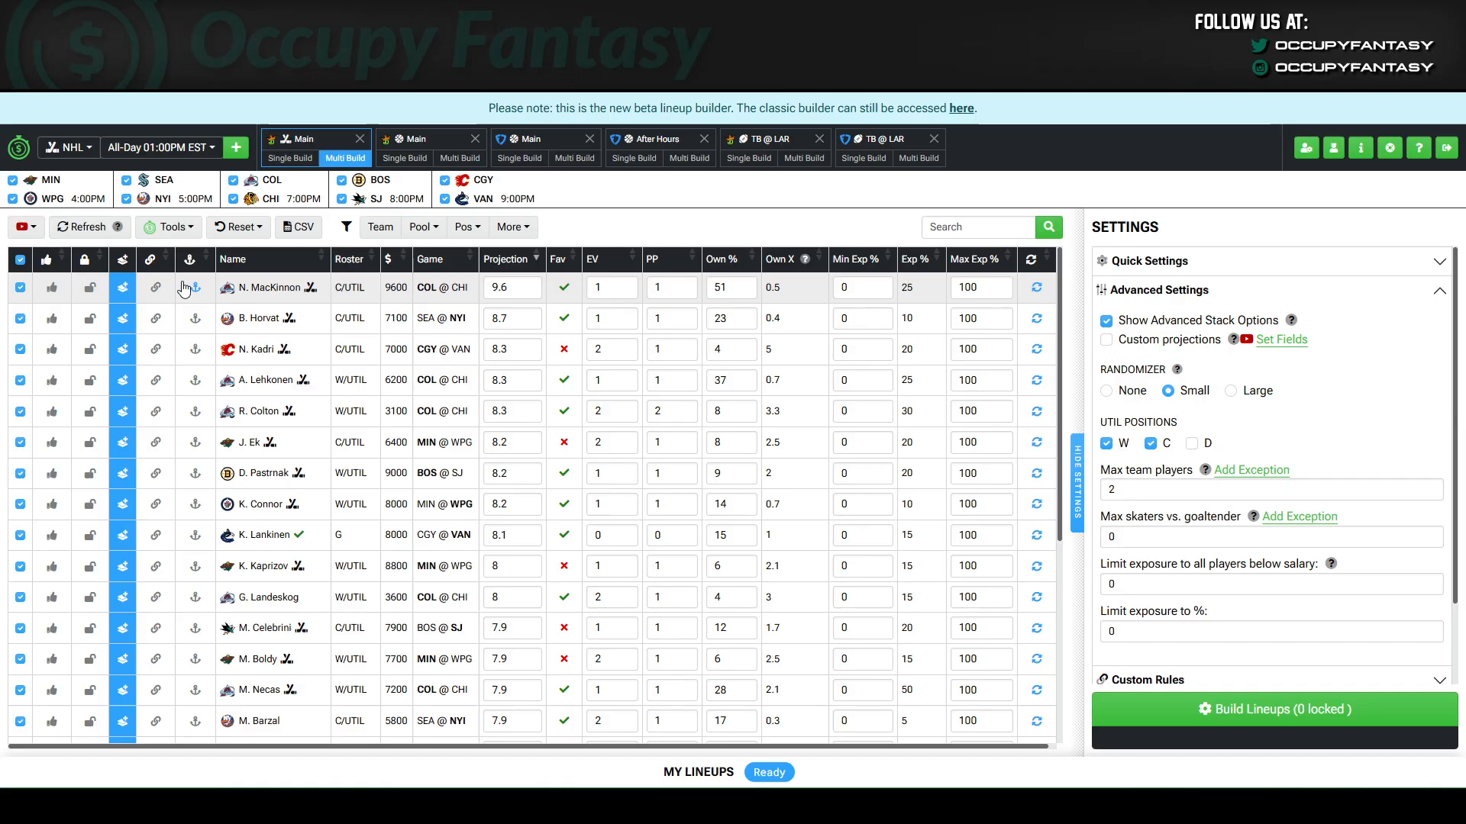
{"action": "left_click", "coordinate": [153, 289]}
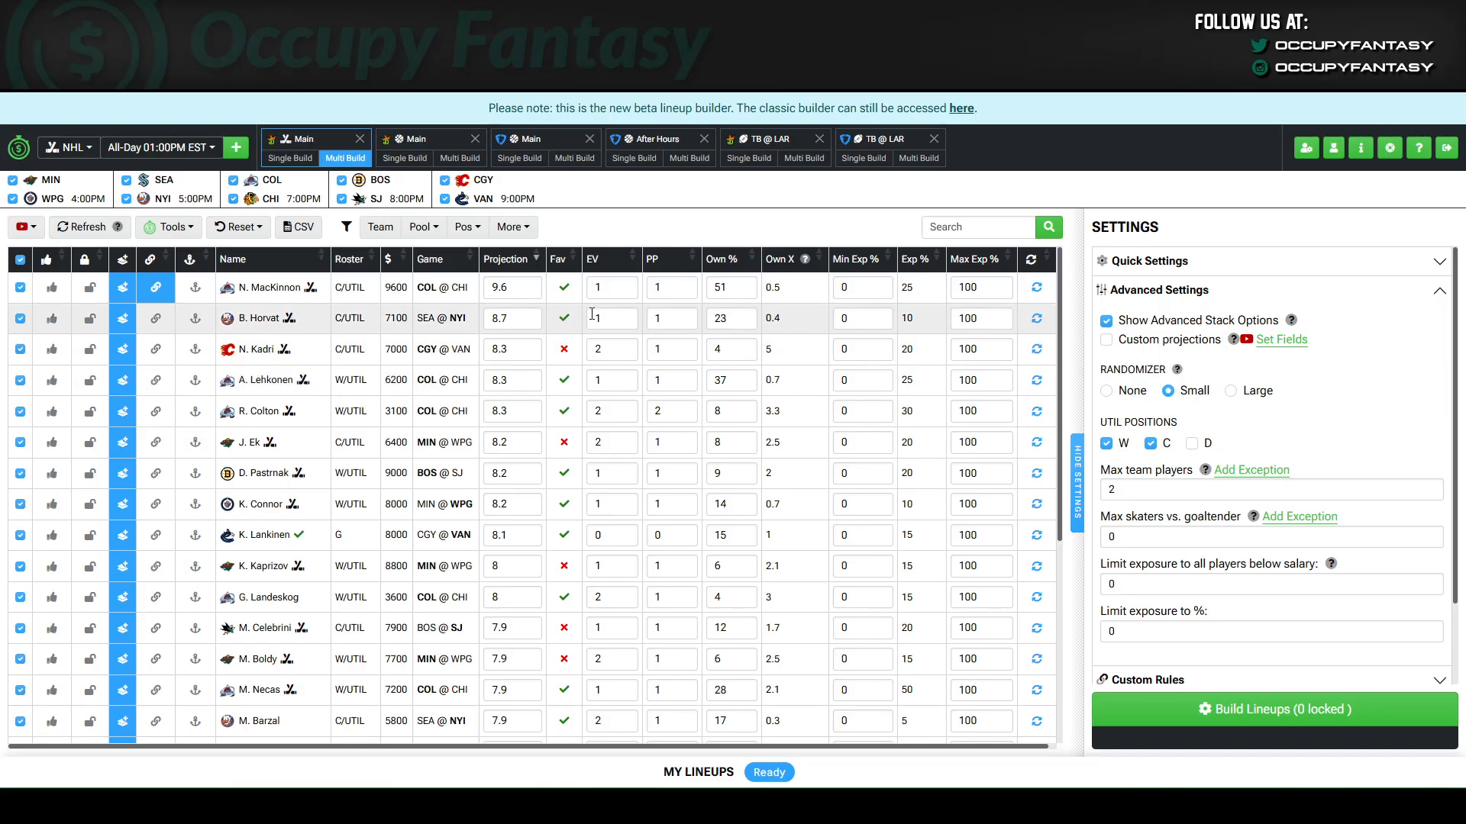
{"action": "left_click", "coordinate": [168, 288]}
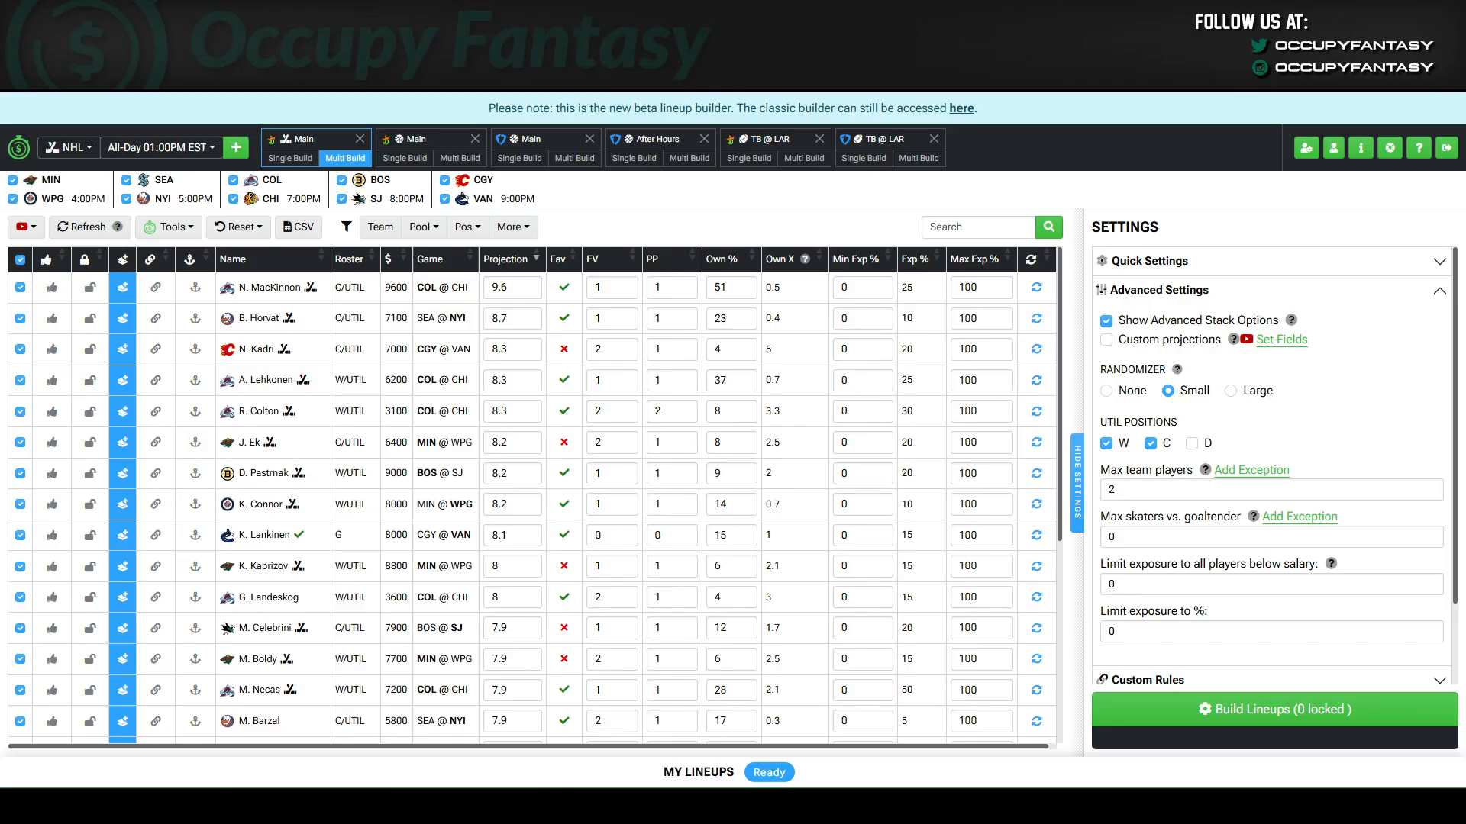
Open the stack rules, add a BOS team stack rule and duplicate it as a CGY rule.
{"action": "left_click", "coordinate": [1213, 297]}
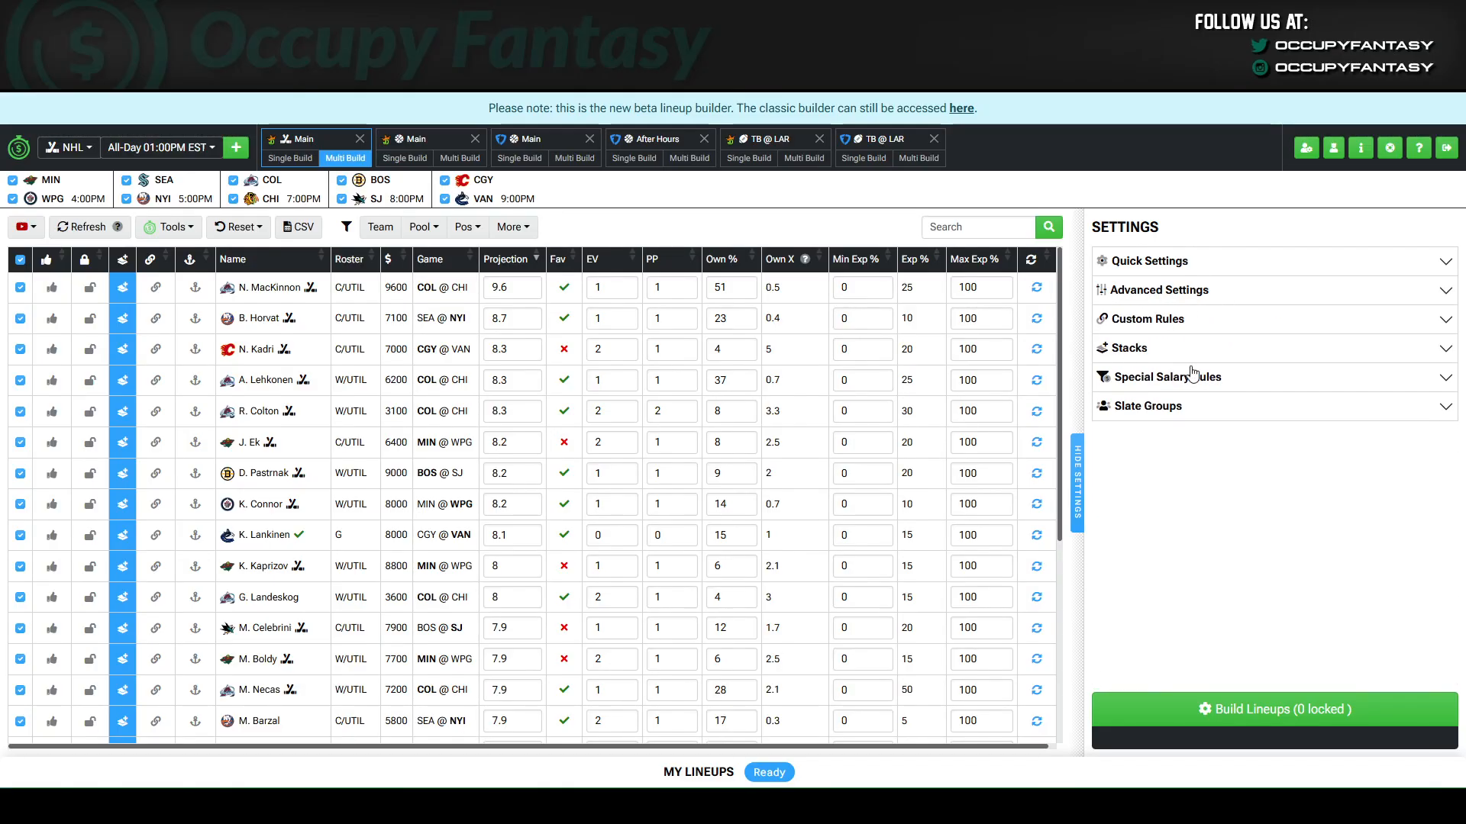
{"action": "left_click", "coordinate": [1151, 356]}
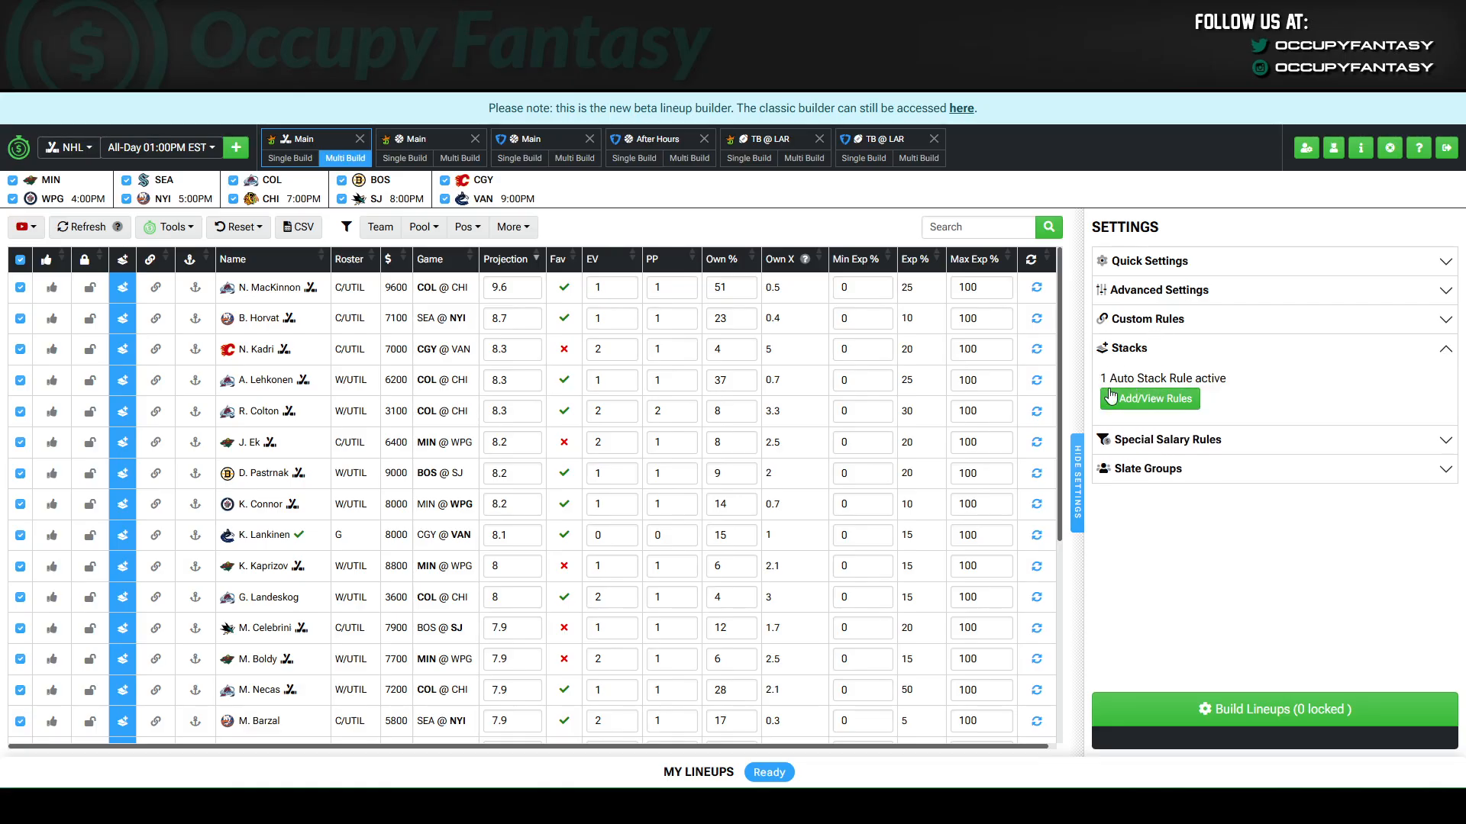
{"action": "left_click", "coordinate": [1167, 401]}
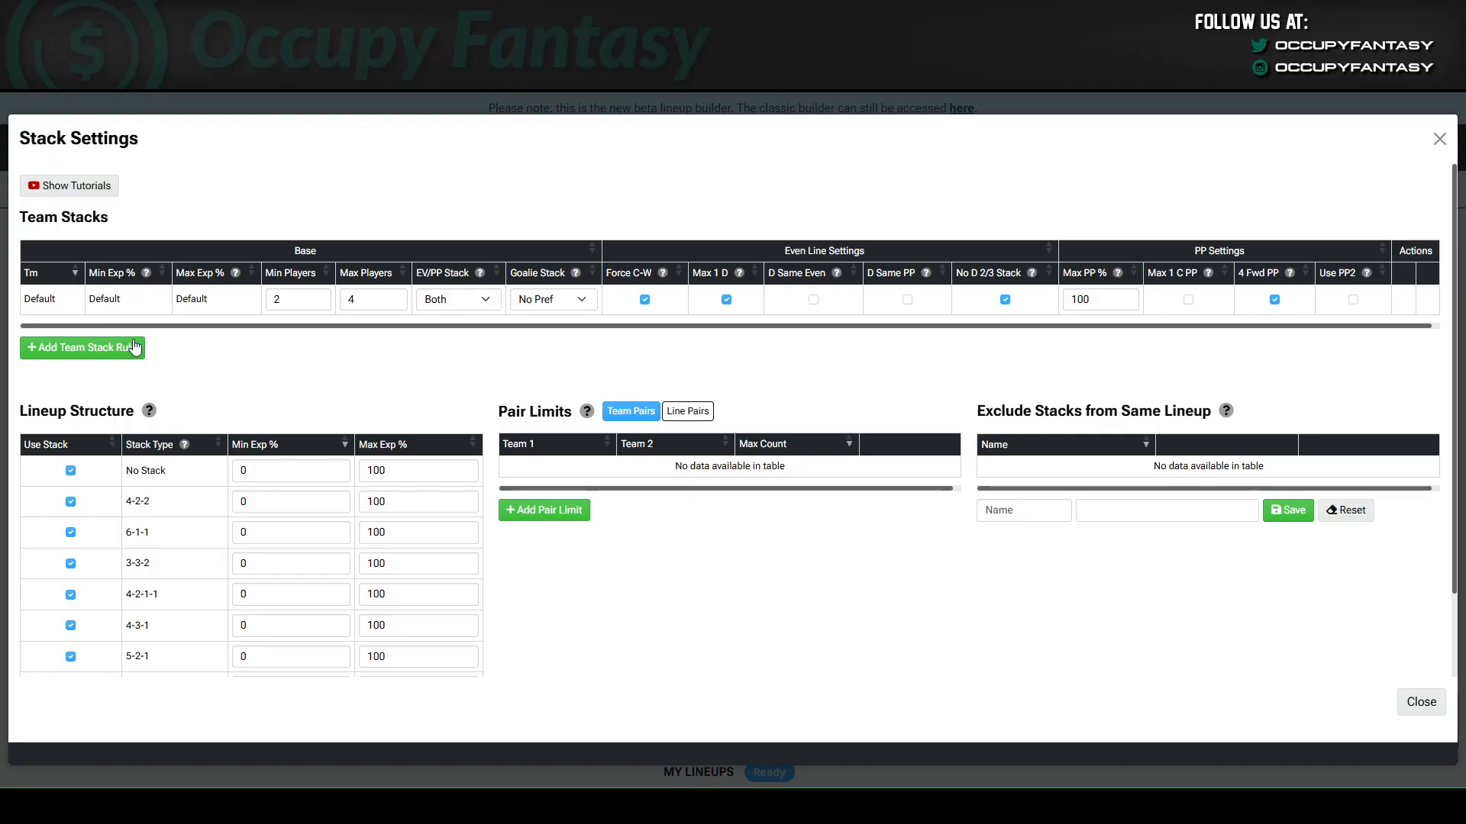
{"action": "left_click", "coordinate": [57, 354]}
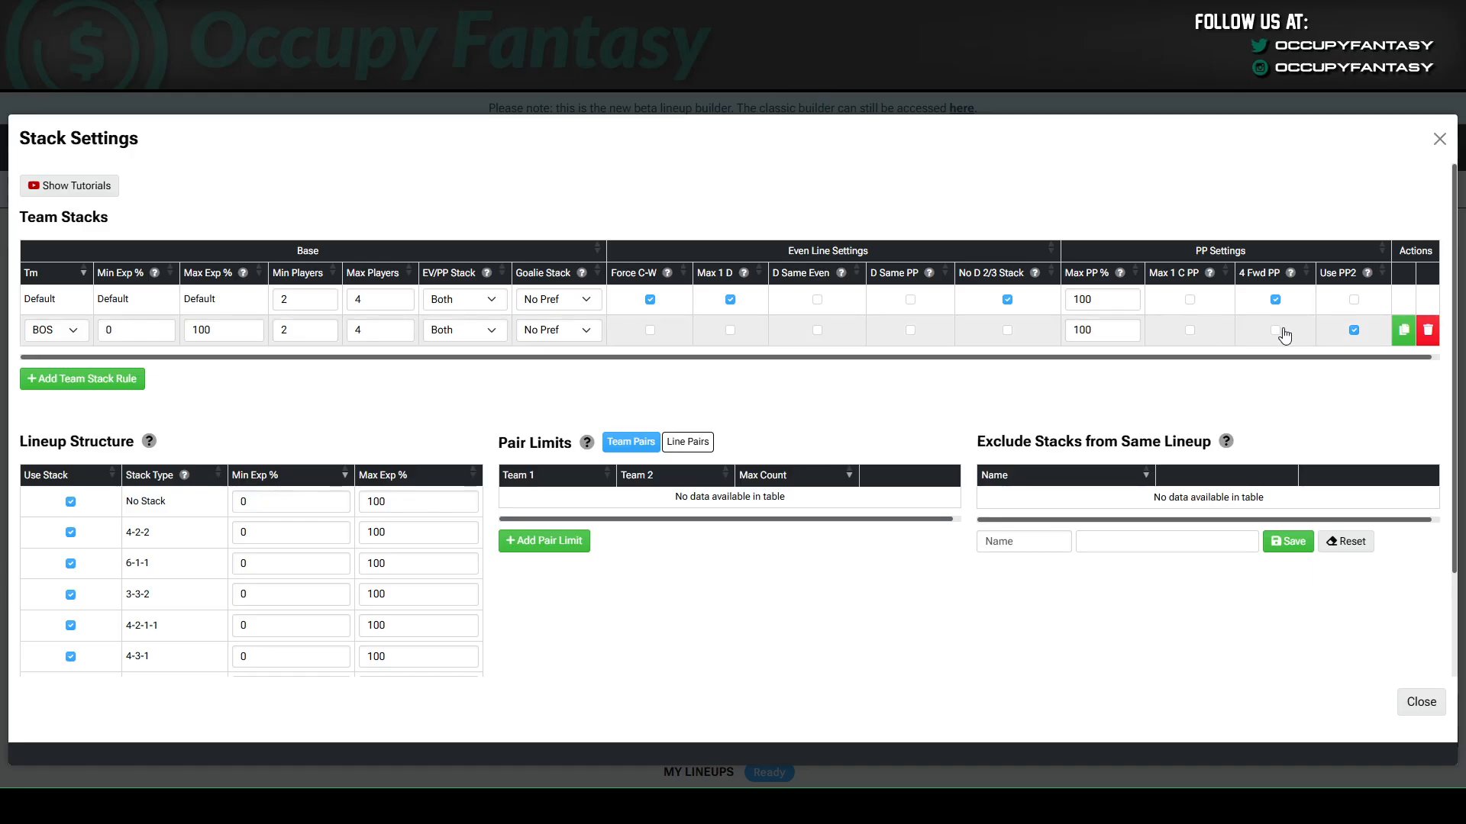
{"action": "left_click", "coordinate": [1403, 330]}
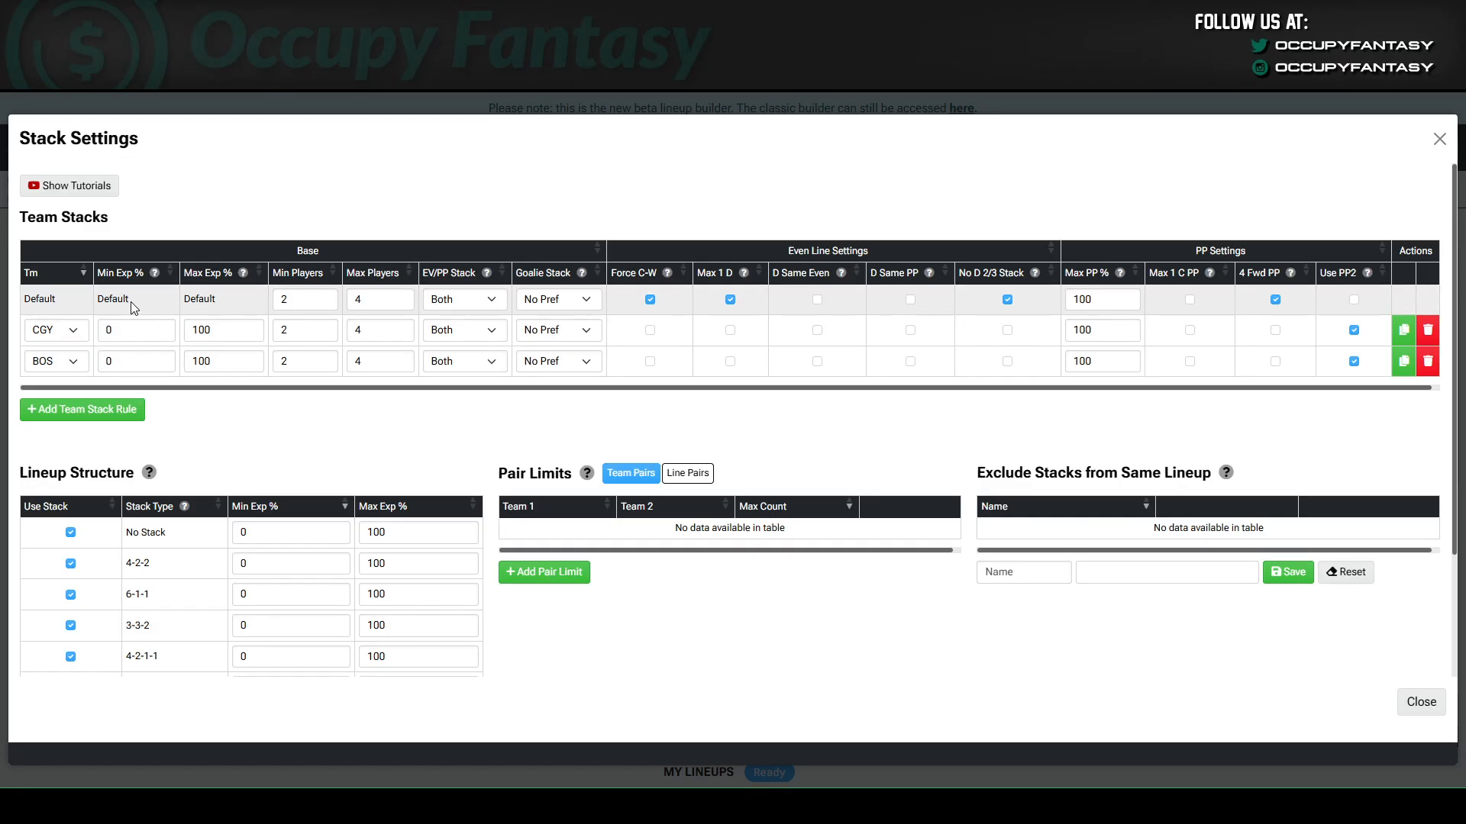
Set the minimum exposure to 10% for the BOS stack rule and 5% for the CGY rule.
{"action": "double_click", "coordinate": [170, 356]}
{"action": "type", "text": "10"}
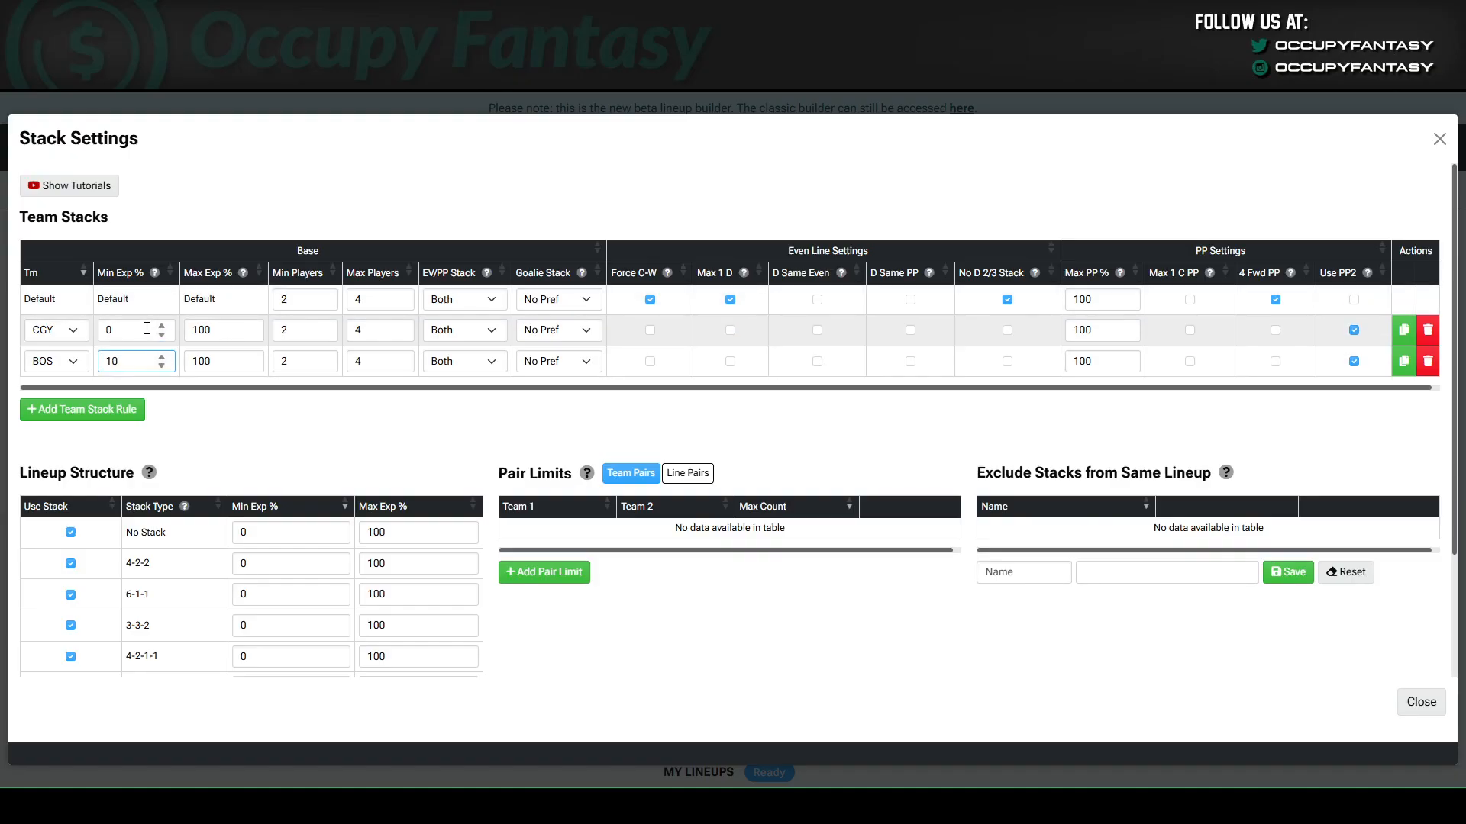
{"action": "double_click", "coordinate": [156, 330]}
{"action": "type", "text": "5"}
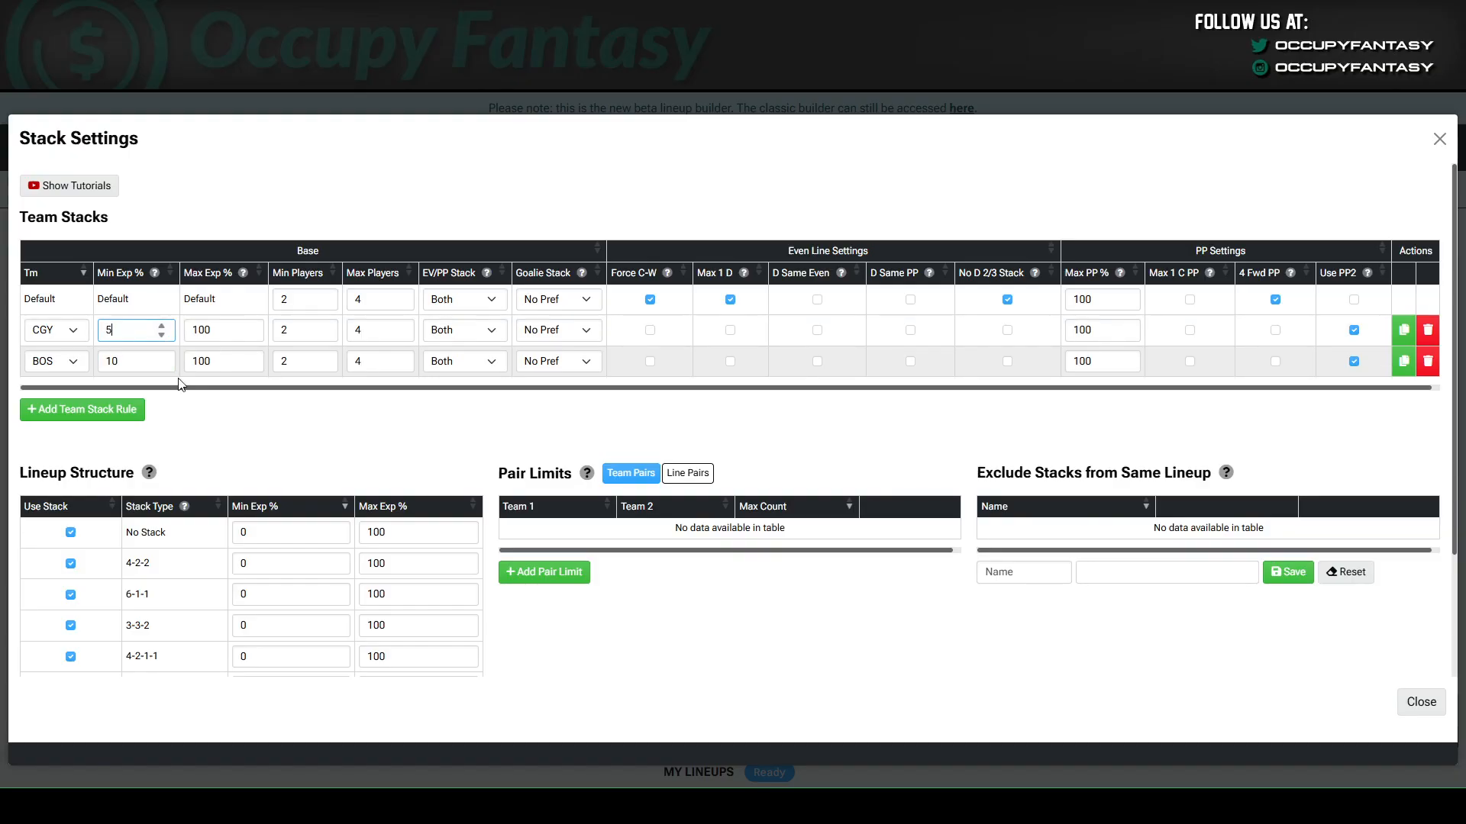
{"action": "left_click", "coordinate": [185, 405]}
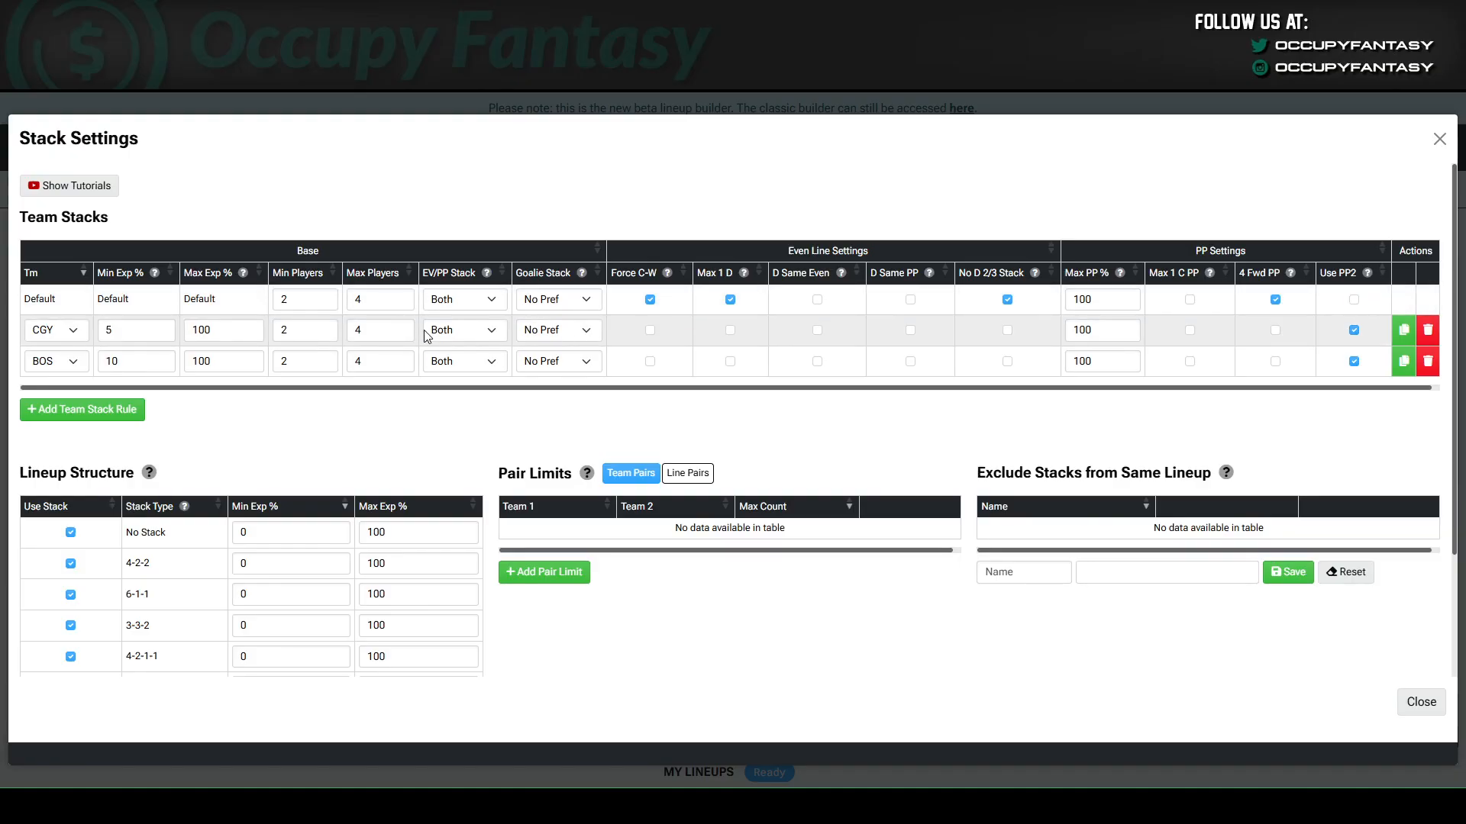
Try a higher Max Players value for the default rule, restore it, and view its EV/PP Stack options.
{"action": "left_click", "coordinate": [401, 295]}
{"action": "left_click", "coordinate": [403, 295]}
{"action": "left_click", "coordinate": [403, 308]}
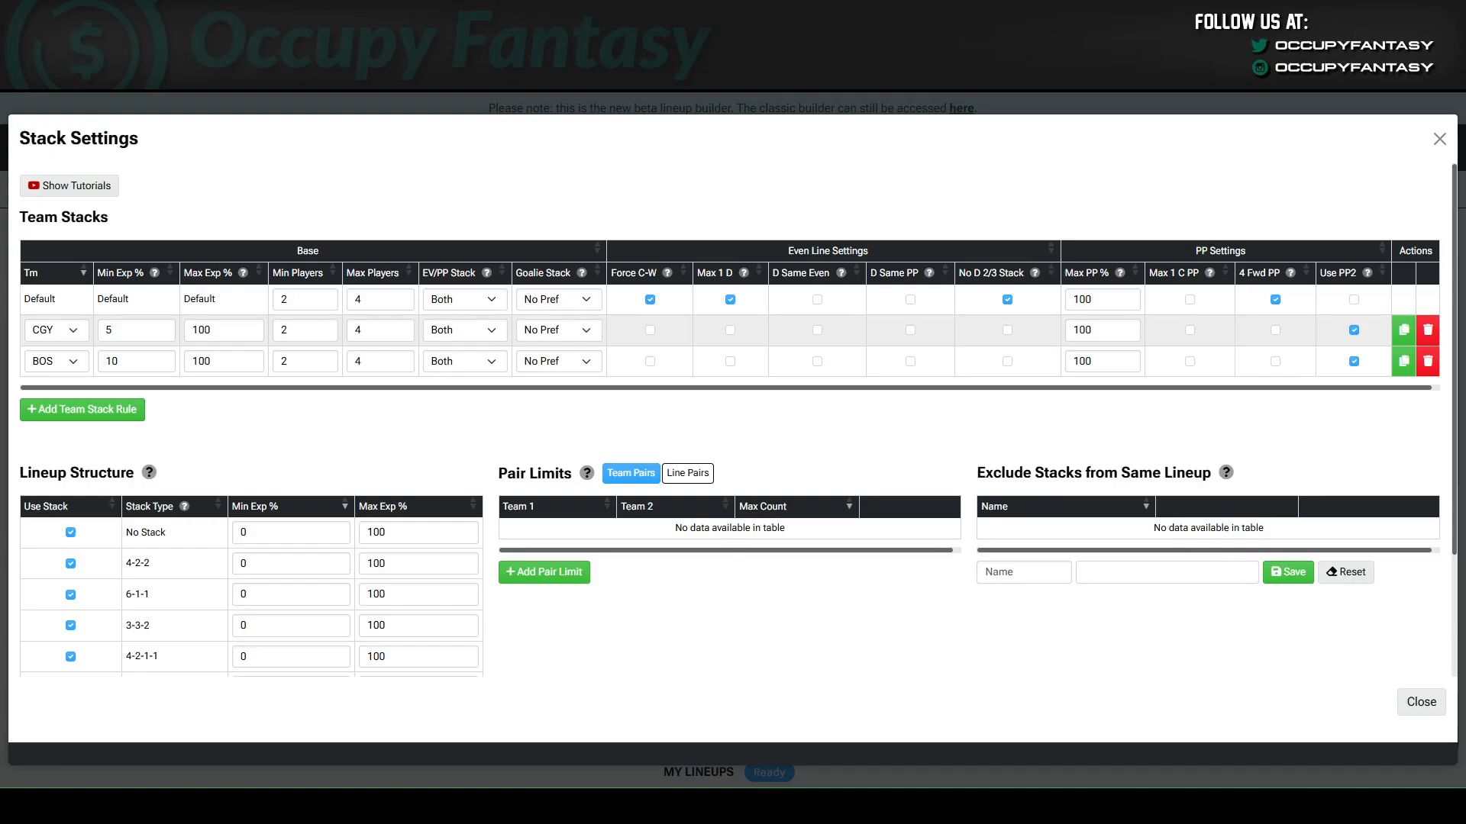
{"action": "left_click", "coordinate": [446, 300]}
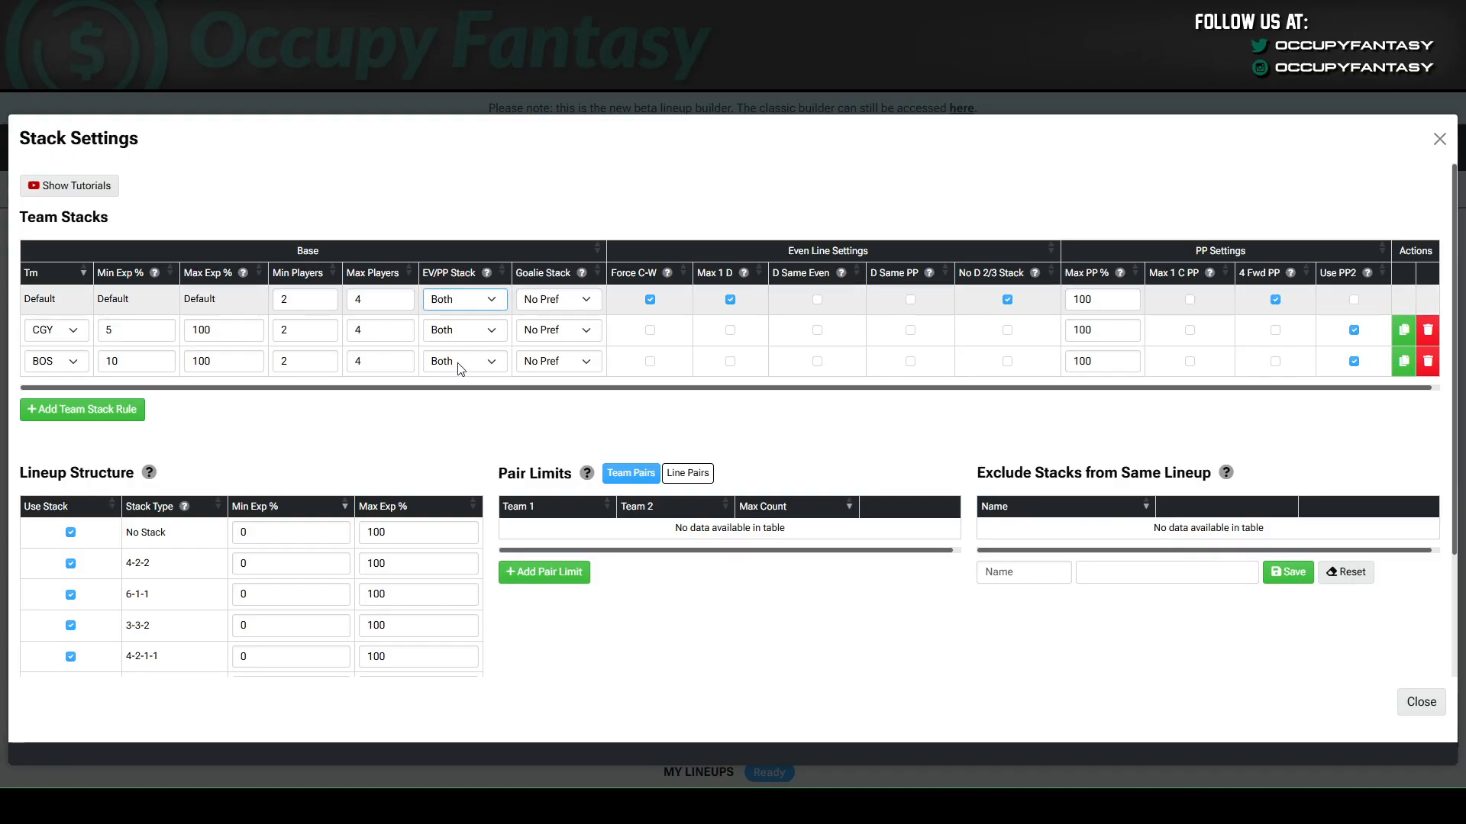
{"action": "left_click", "coordinate": [396, 428]}
Try the No Stack goalie option on the CGY rule and settle on Stack.
{"action": "left_click", "coordinate": [583, 337]}
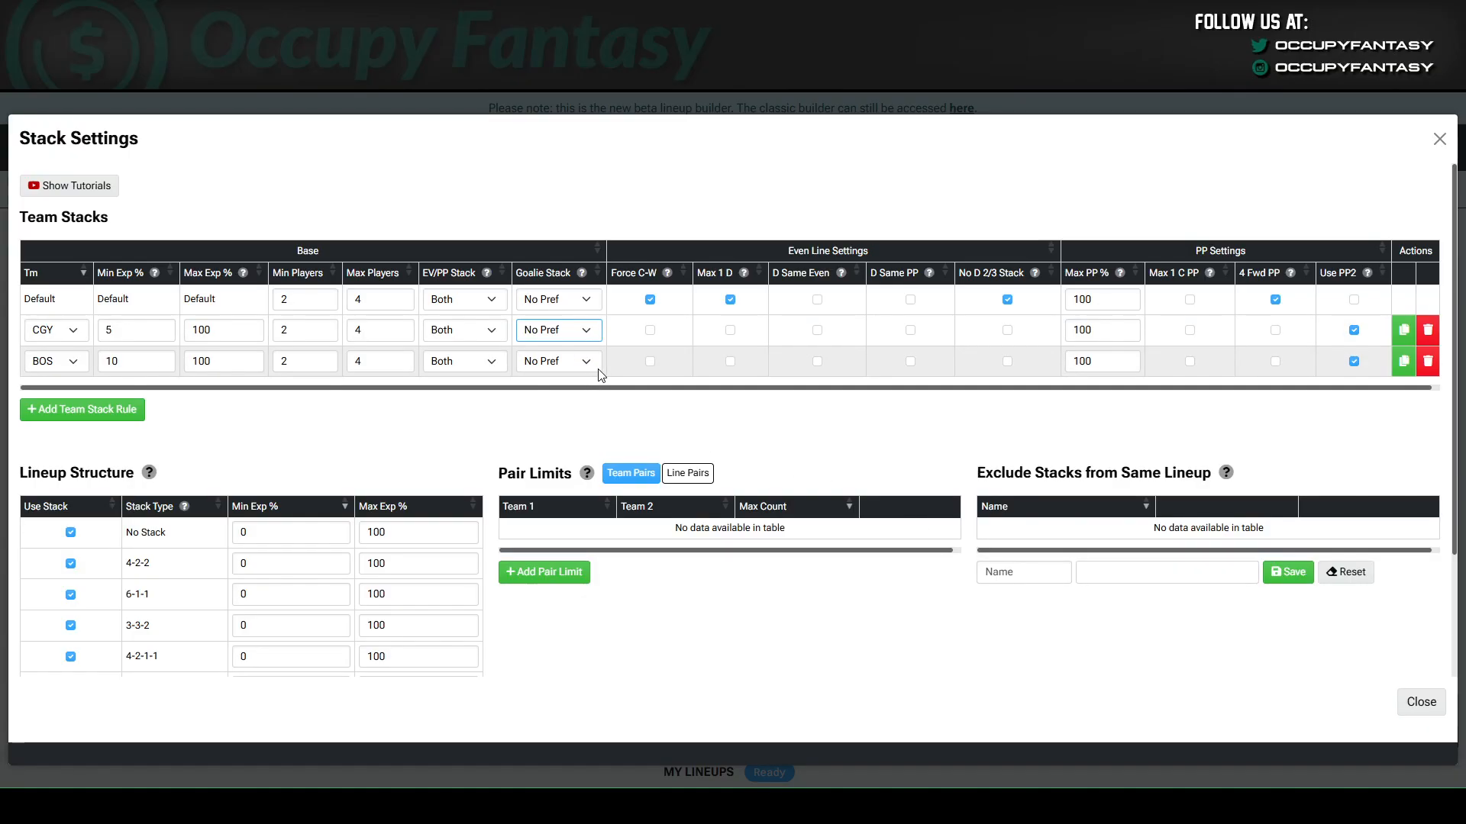
{"action": "left_click", "coordinate": [533, 374]}
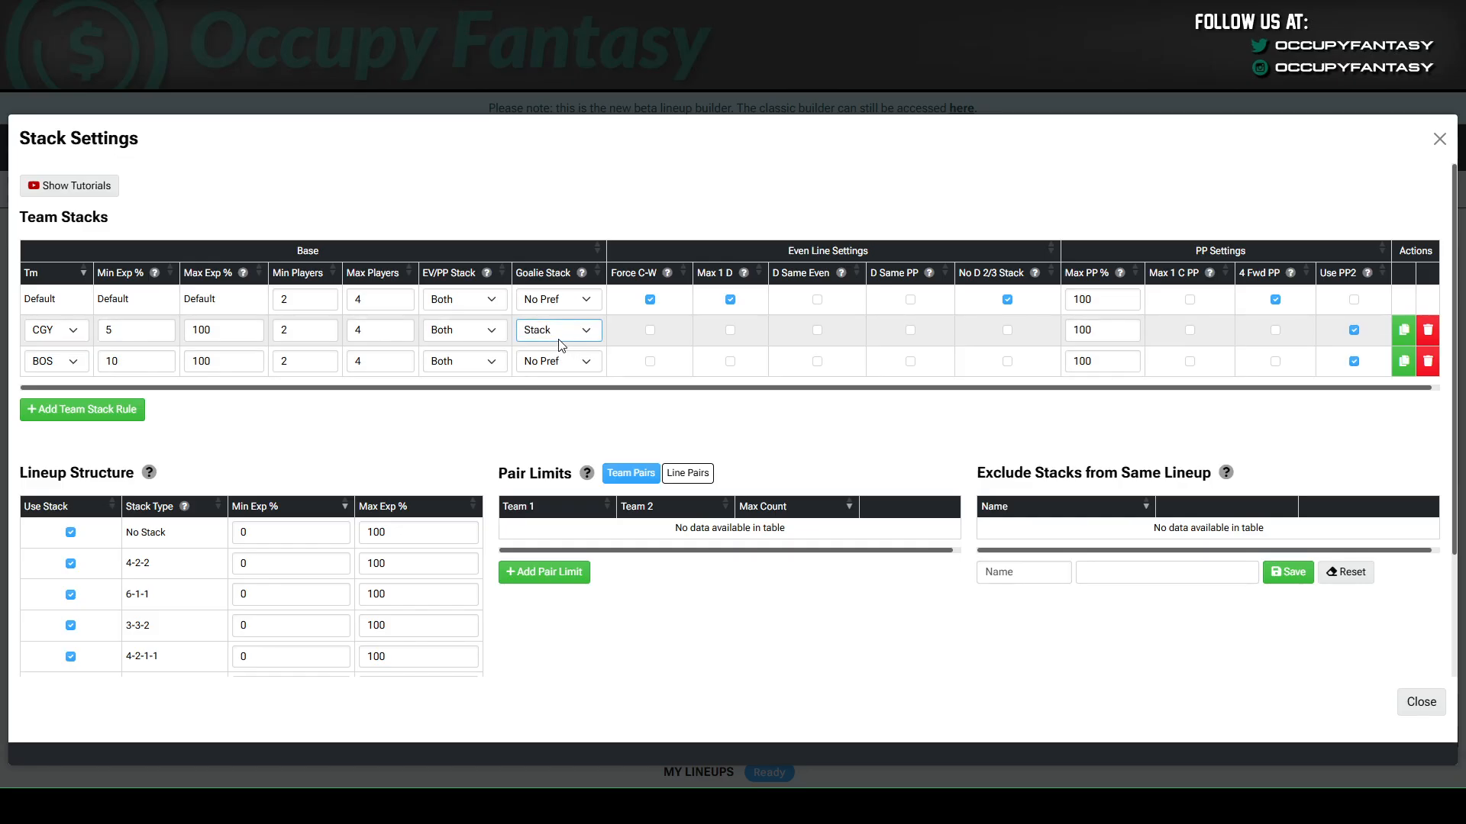
{"action": "key", "text": "Down"}
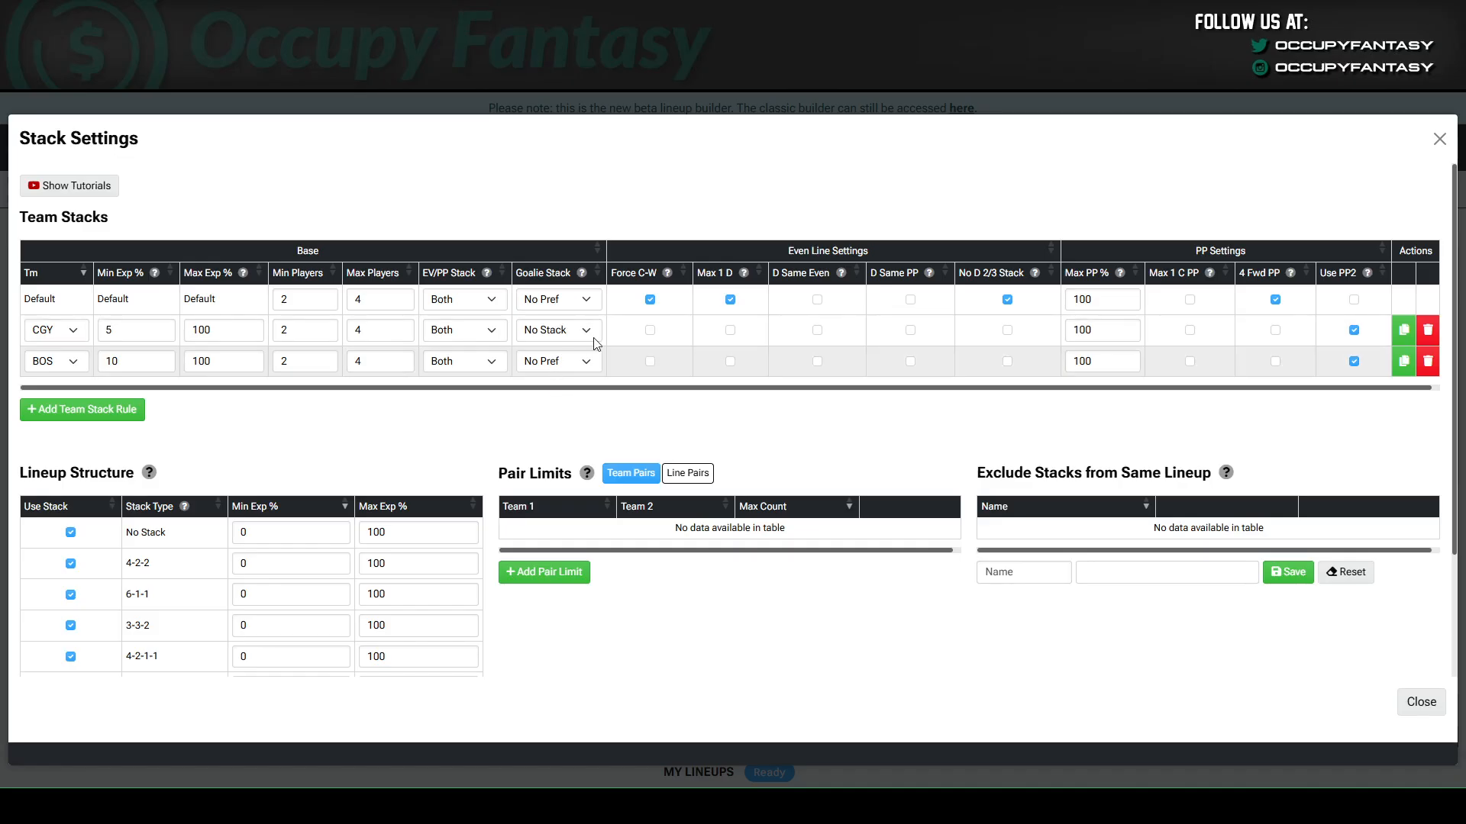
{"action": "left_click", "coordinate": [569, 333]}
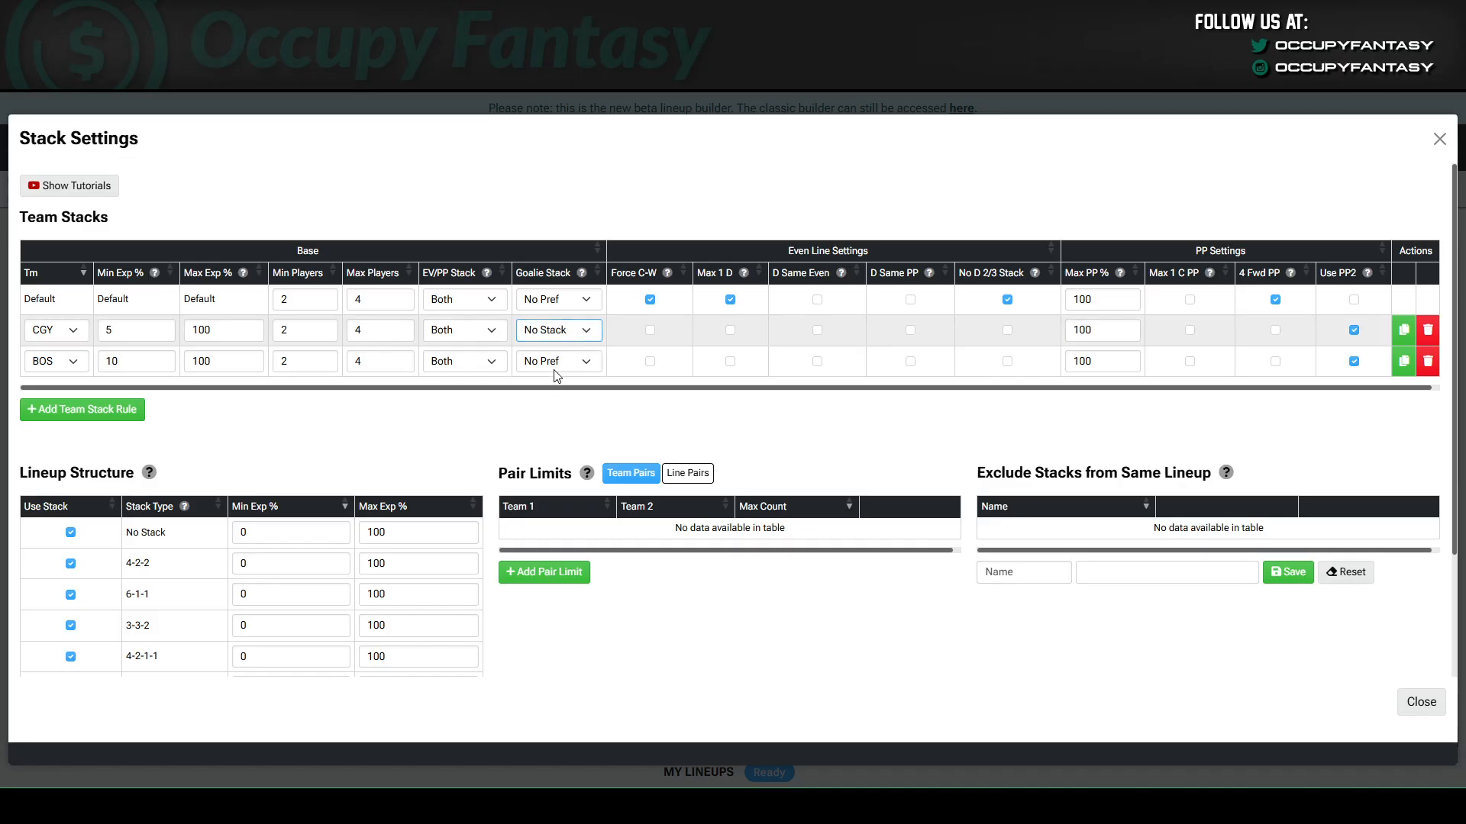
{"action": "left_click", "coordinate": [552, 374]}
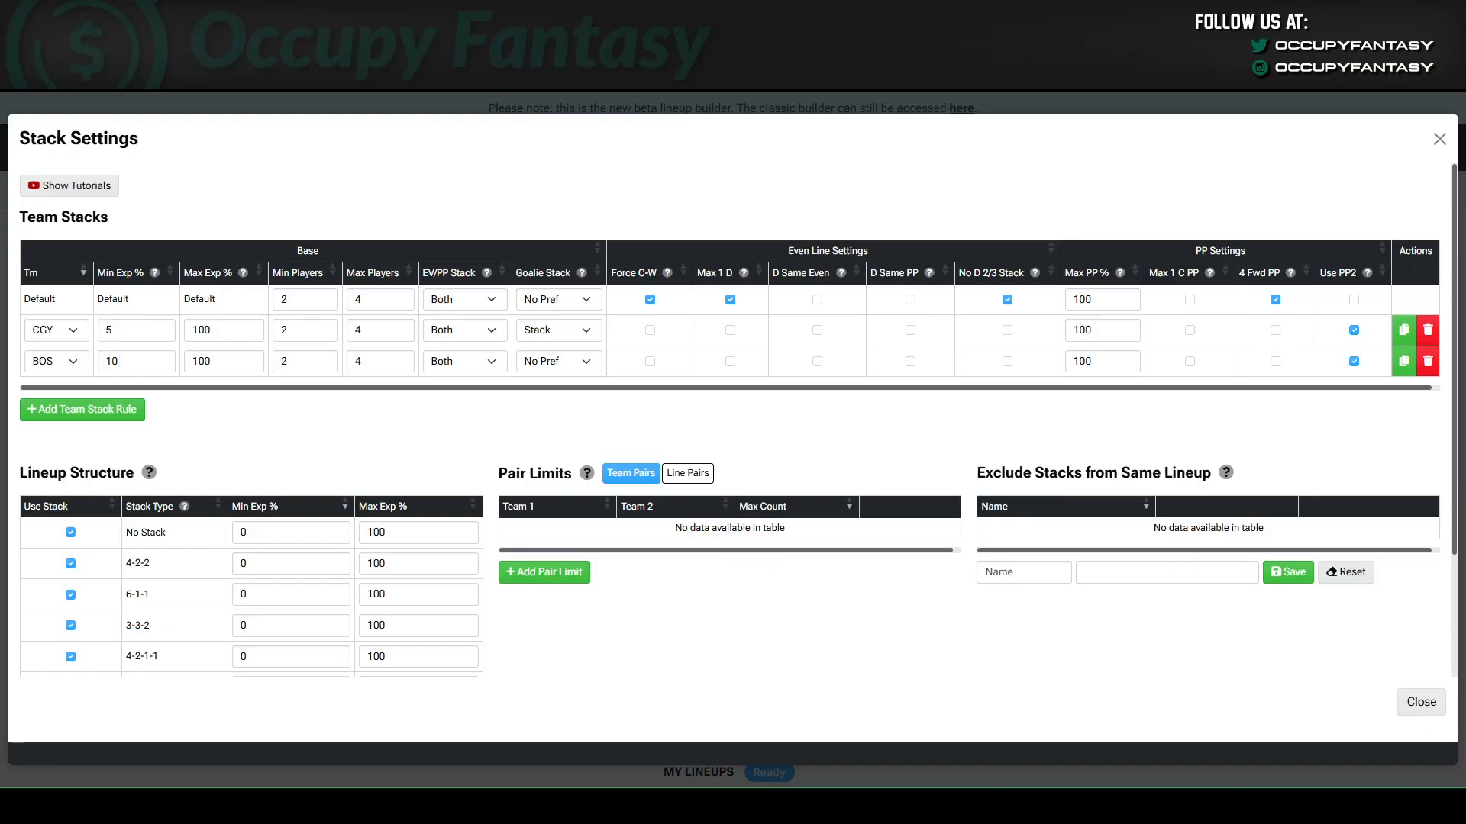
Exclude the No Stack, 3-3-2 and 3-3-1-1 stack types from the allowed lineup structures.
{"action": "scroll", "coordinate": [252, 435], "scroll_direction": "down", "scroll_amount": 2}
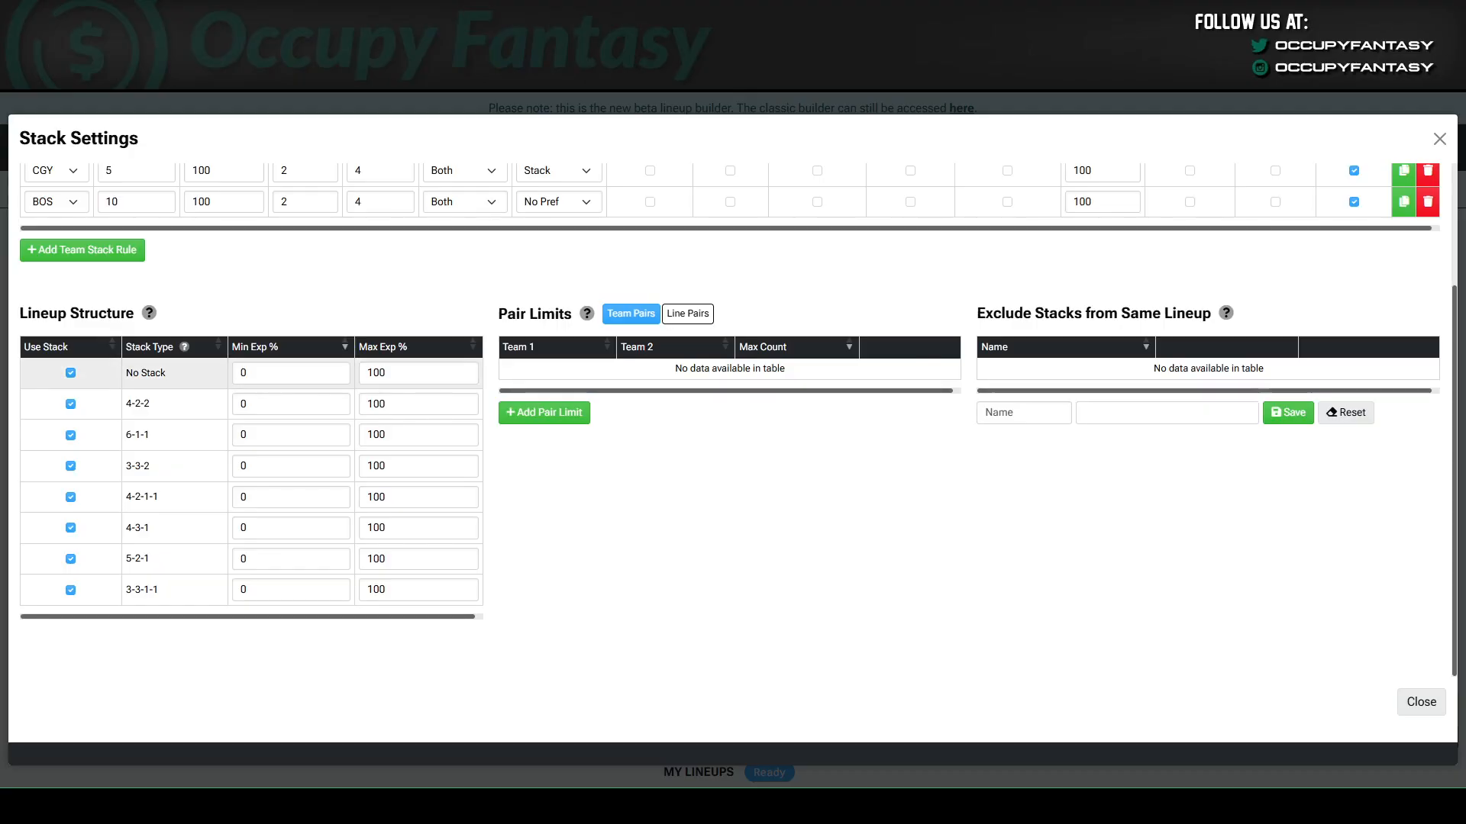
{"action": "left_click", "coordinate": [71, 373]}
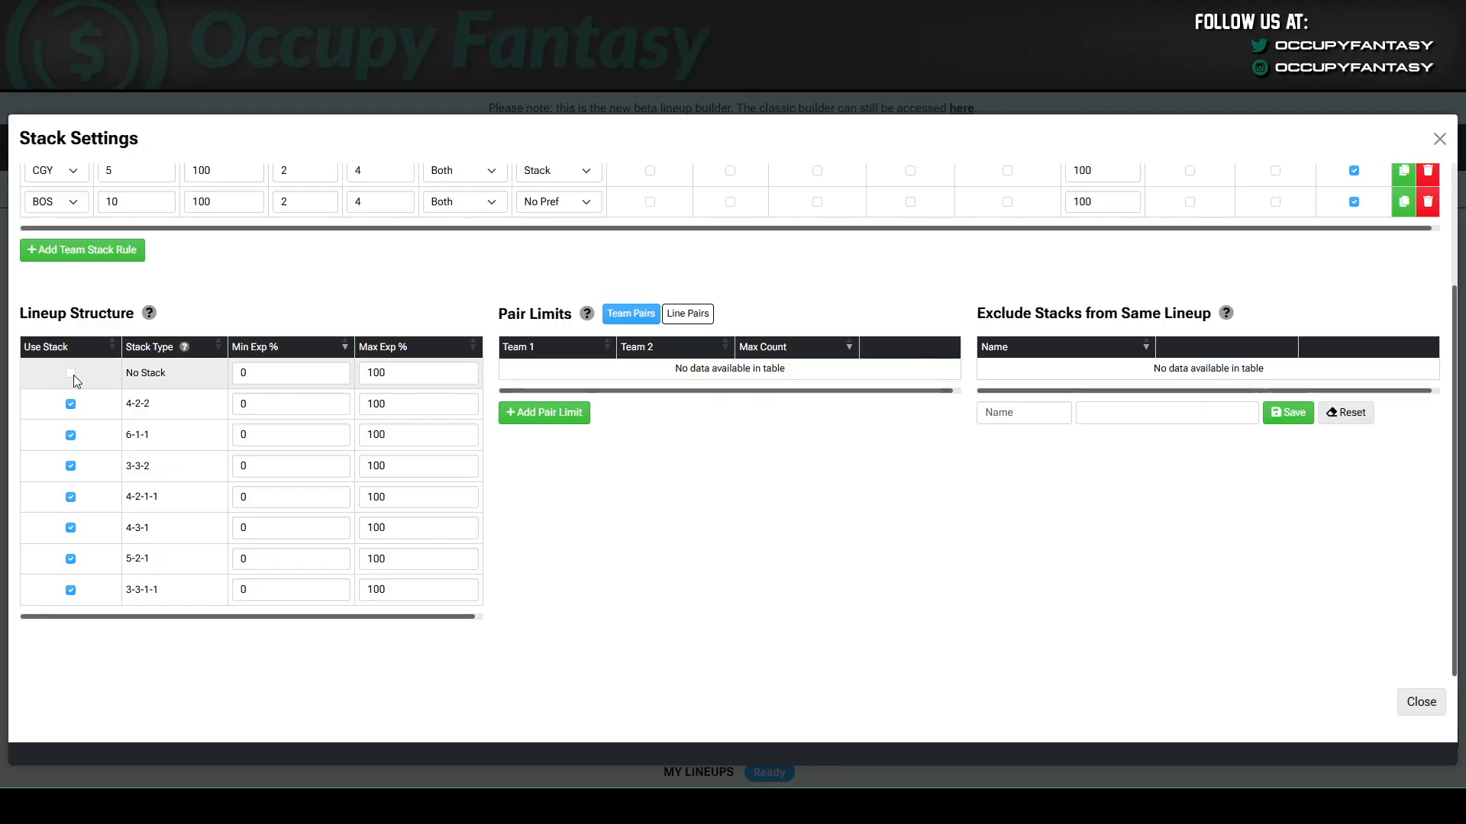
{"action": "left_click", "coordinate": [71, 467]}
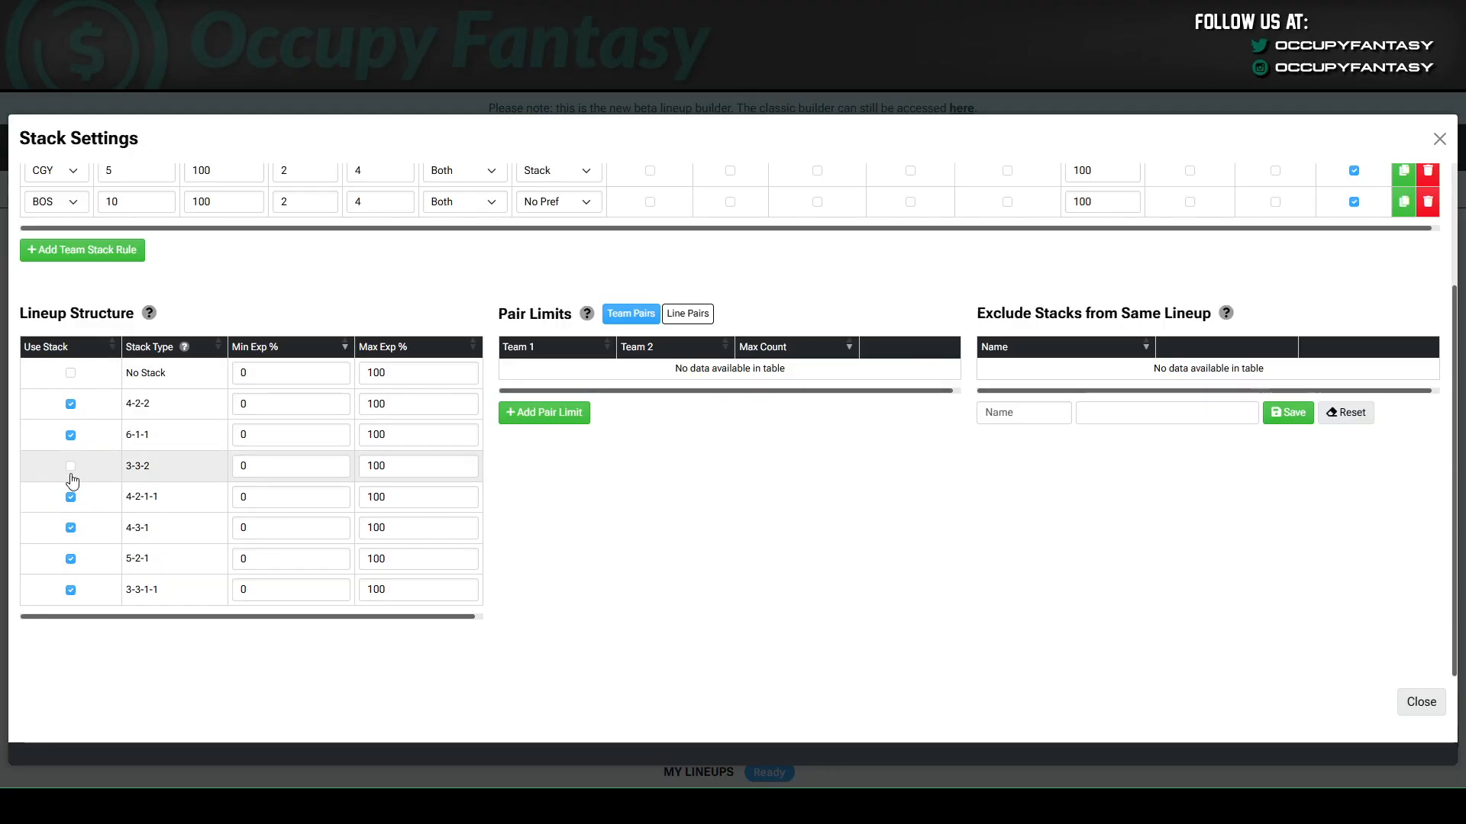
{"action": "left_click", "coordinate": [70, 589]}
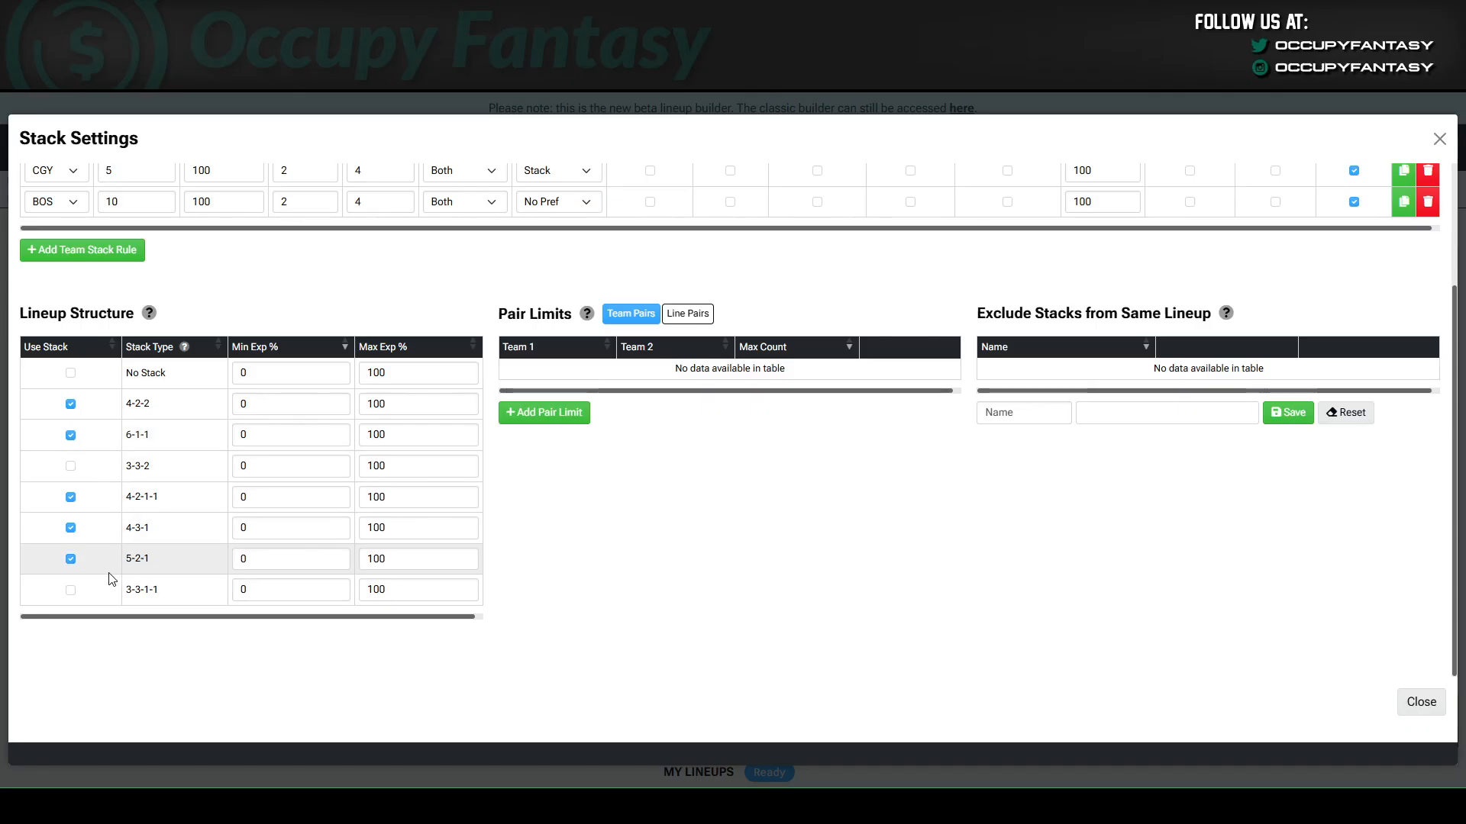
{"action": "scroll", "coordinate": [152, 572], "scroll_direction": "up", "scroll_amount": 1}
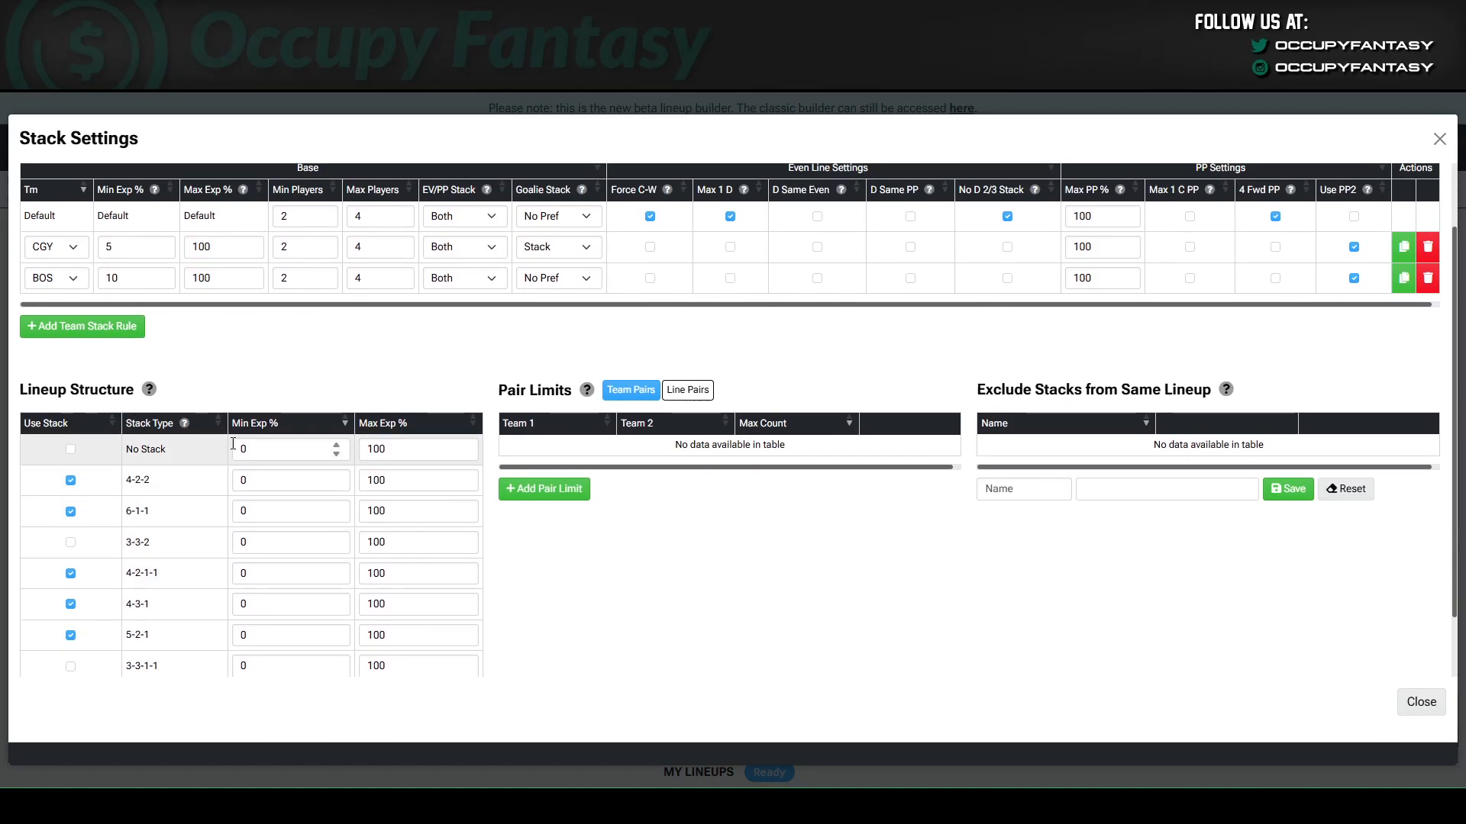
{"action": "scroll", "coordinate": [252, 489], "scroll_direction": "down", "scroll_amount": 1}
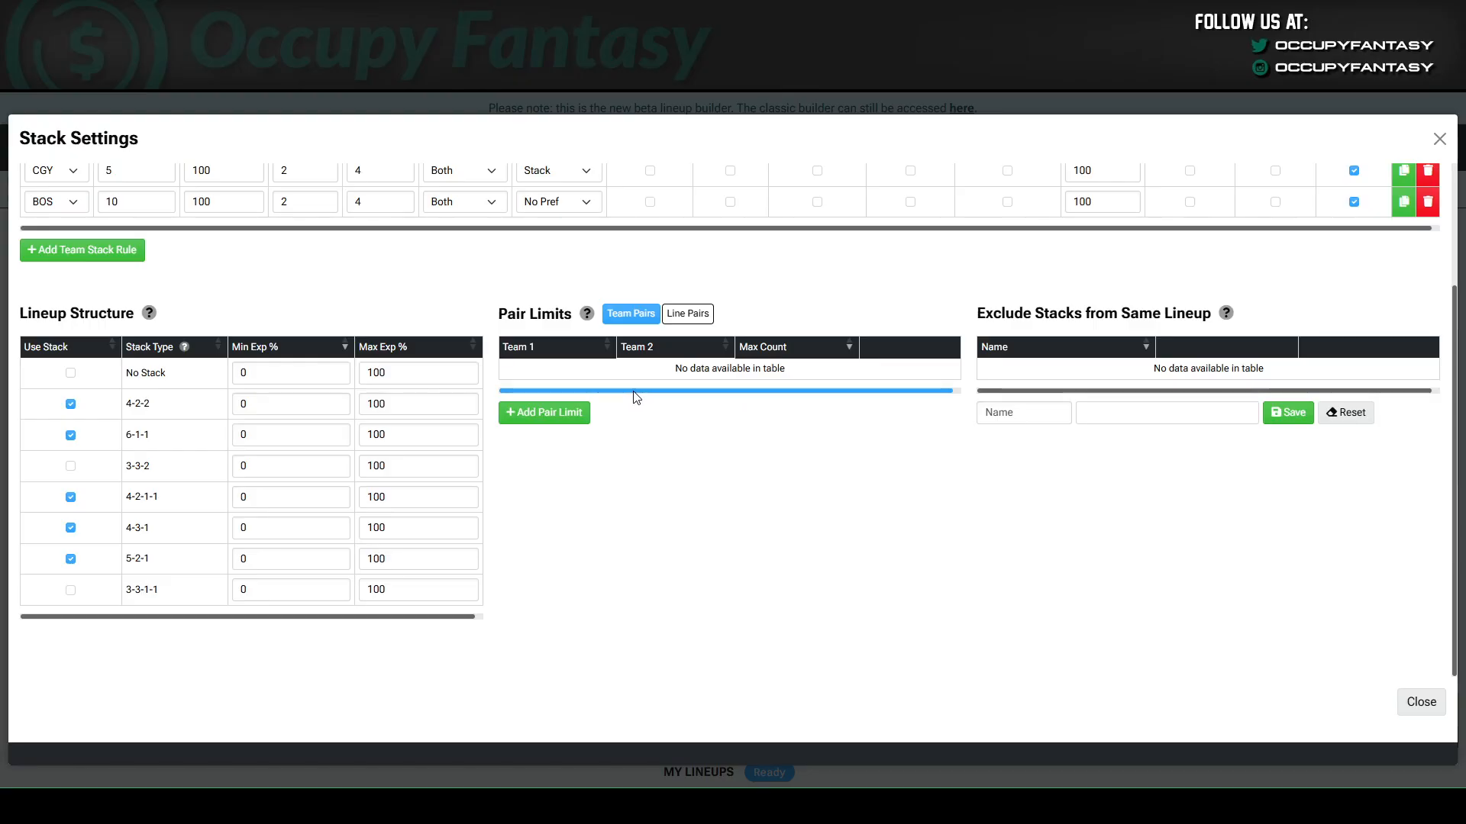
Add a team pair limit between BOS and CGY with a max count of 5.
{"action": "scroll", "coordinate": [683, 466], "scroll_direction": "up", "scroll_amount": 1}
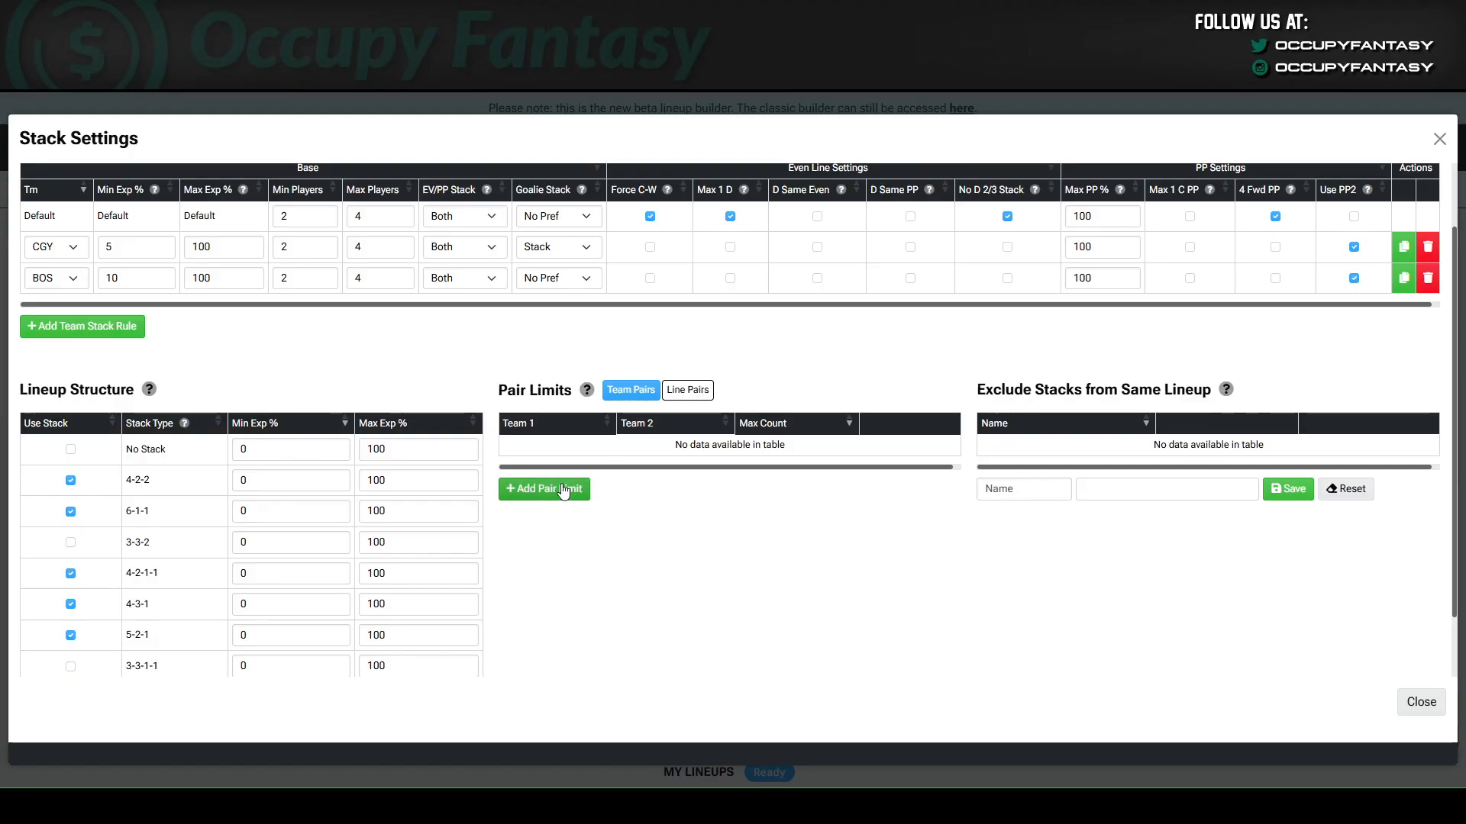
{"action": "left_click", "coordinate": [539, 493]}
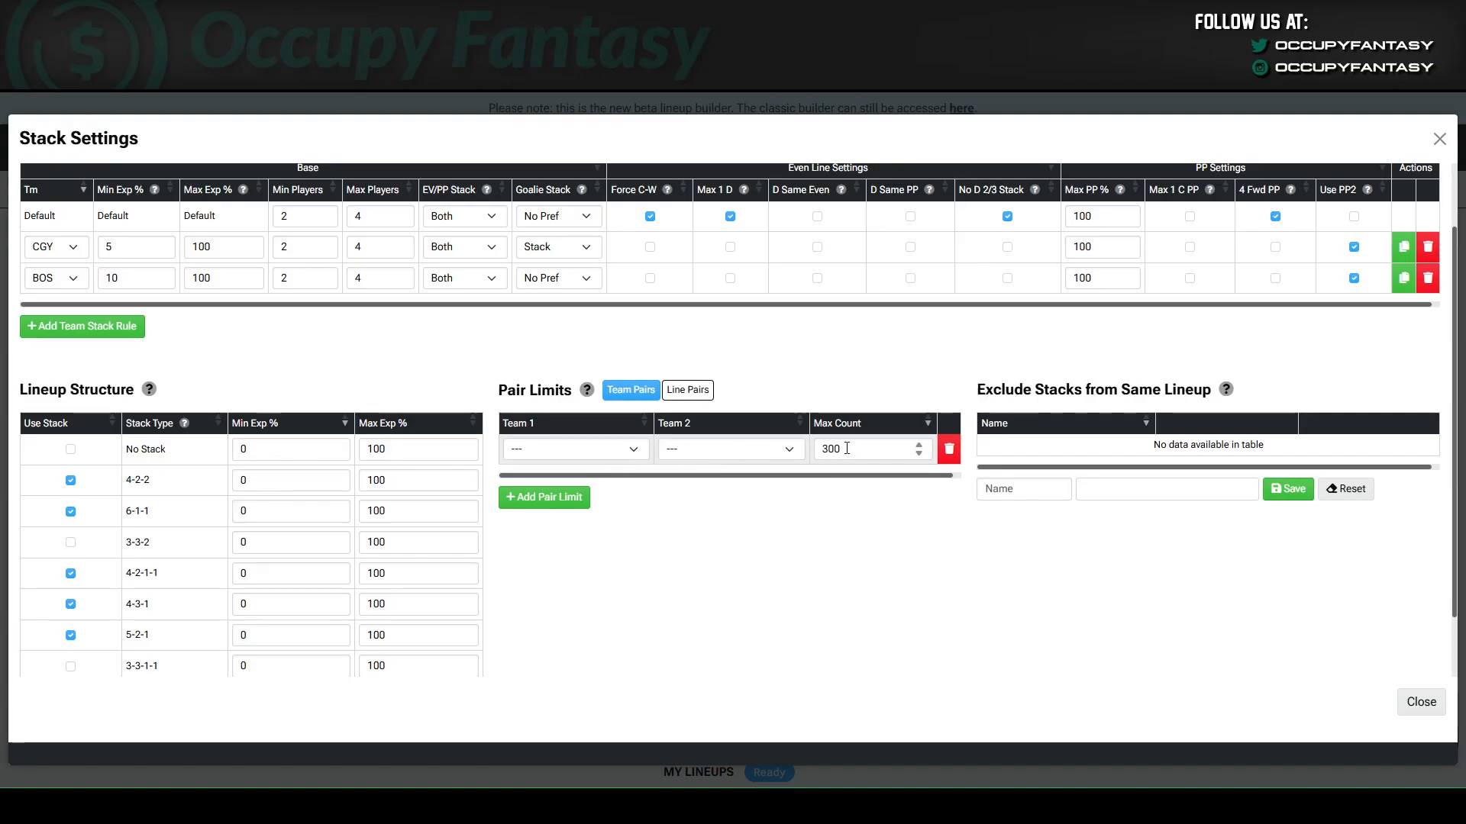
{"action": "left_click", "coordinate": [596, 449]}
{"action": "left_click", "coordinate": [578, 521]}
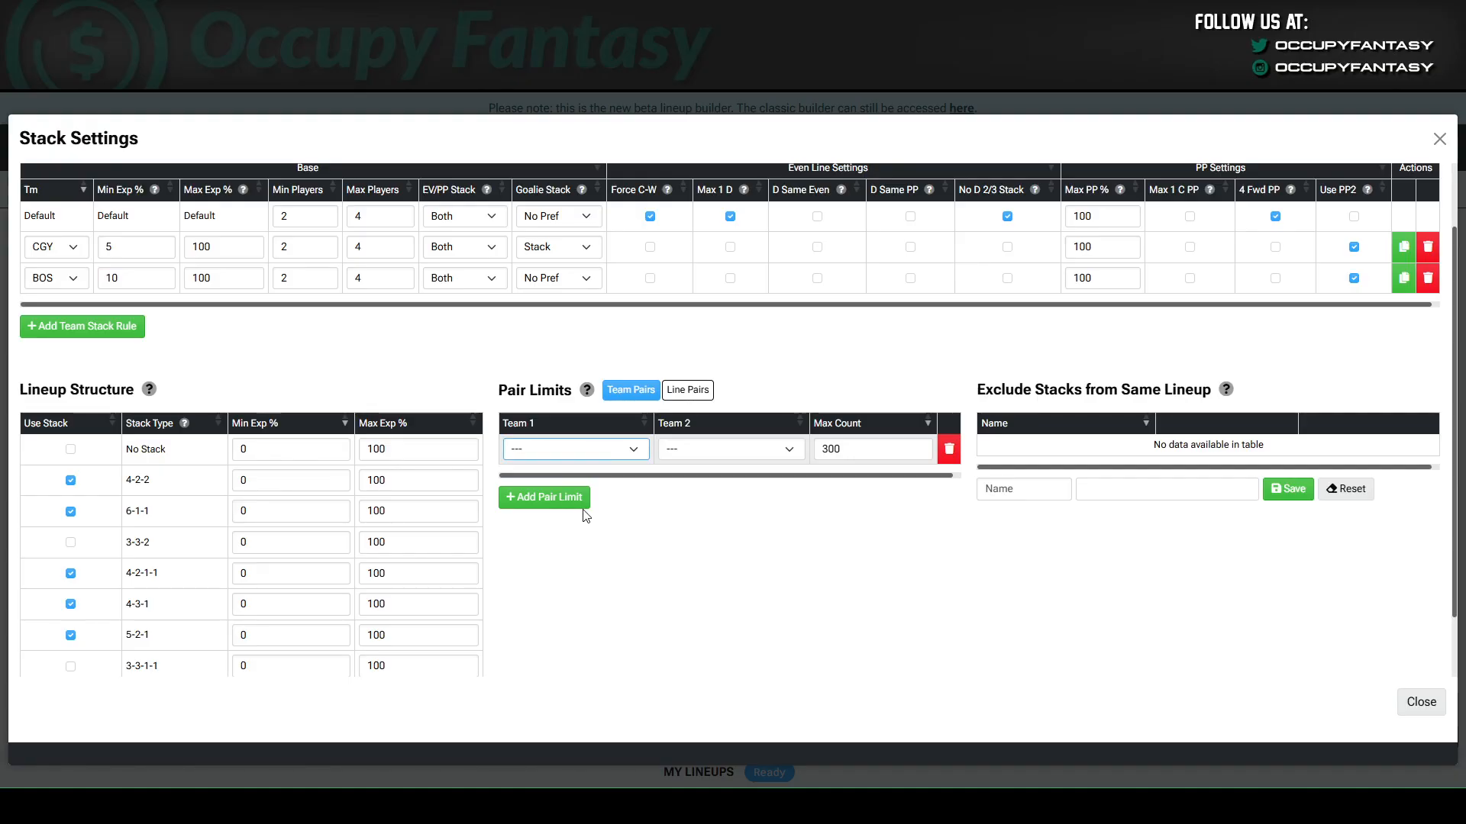
{"action": "left_click", "coordinate": [701, 452]}
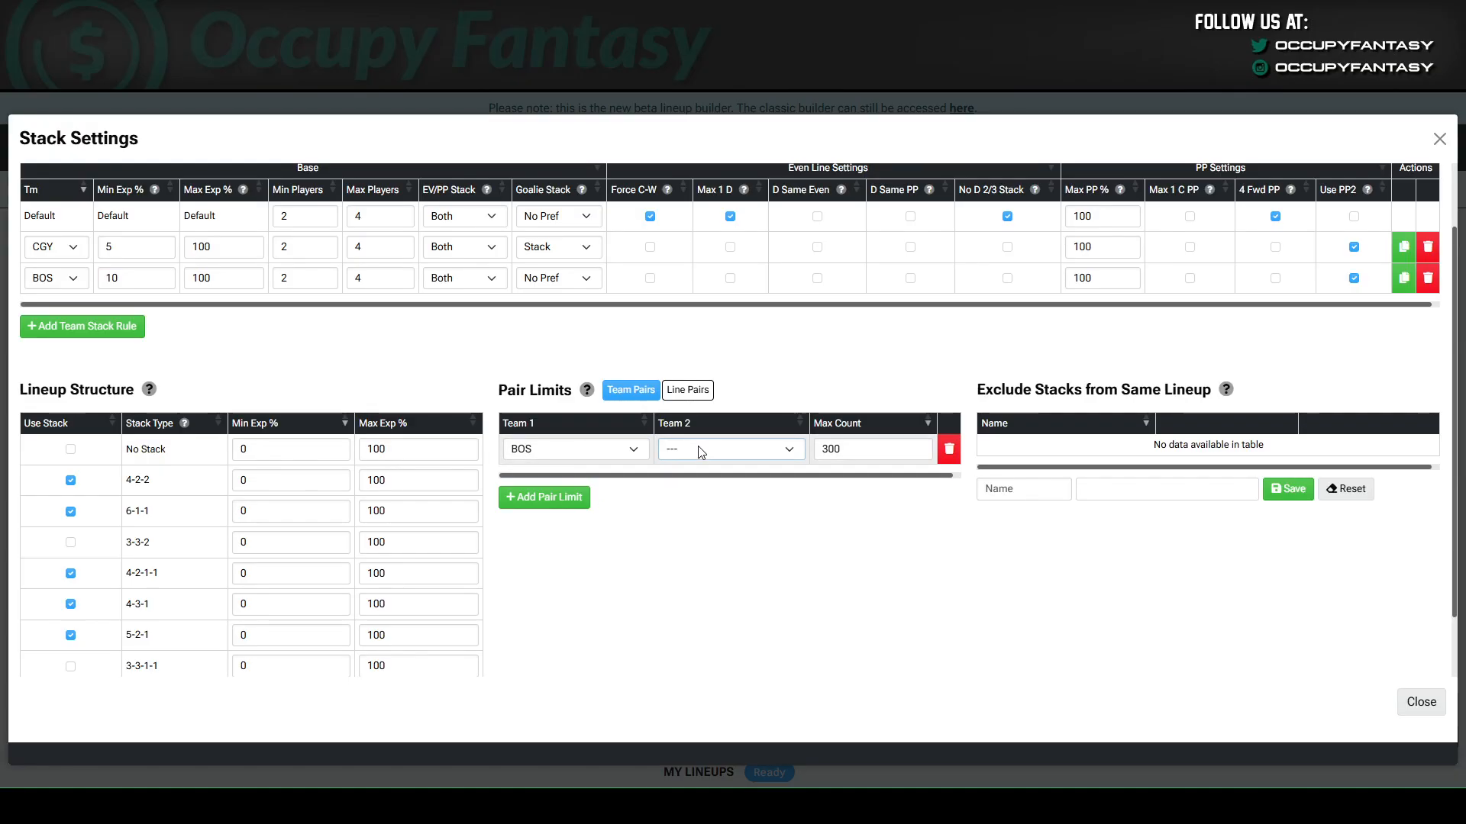
{"action": "left_click", "coordinate": [700, 533]}
{"action": "double_click", "coordinate": [832, 450]}
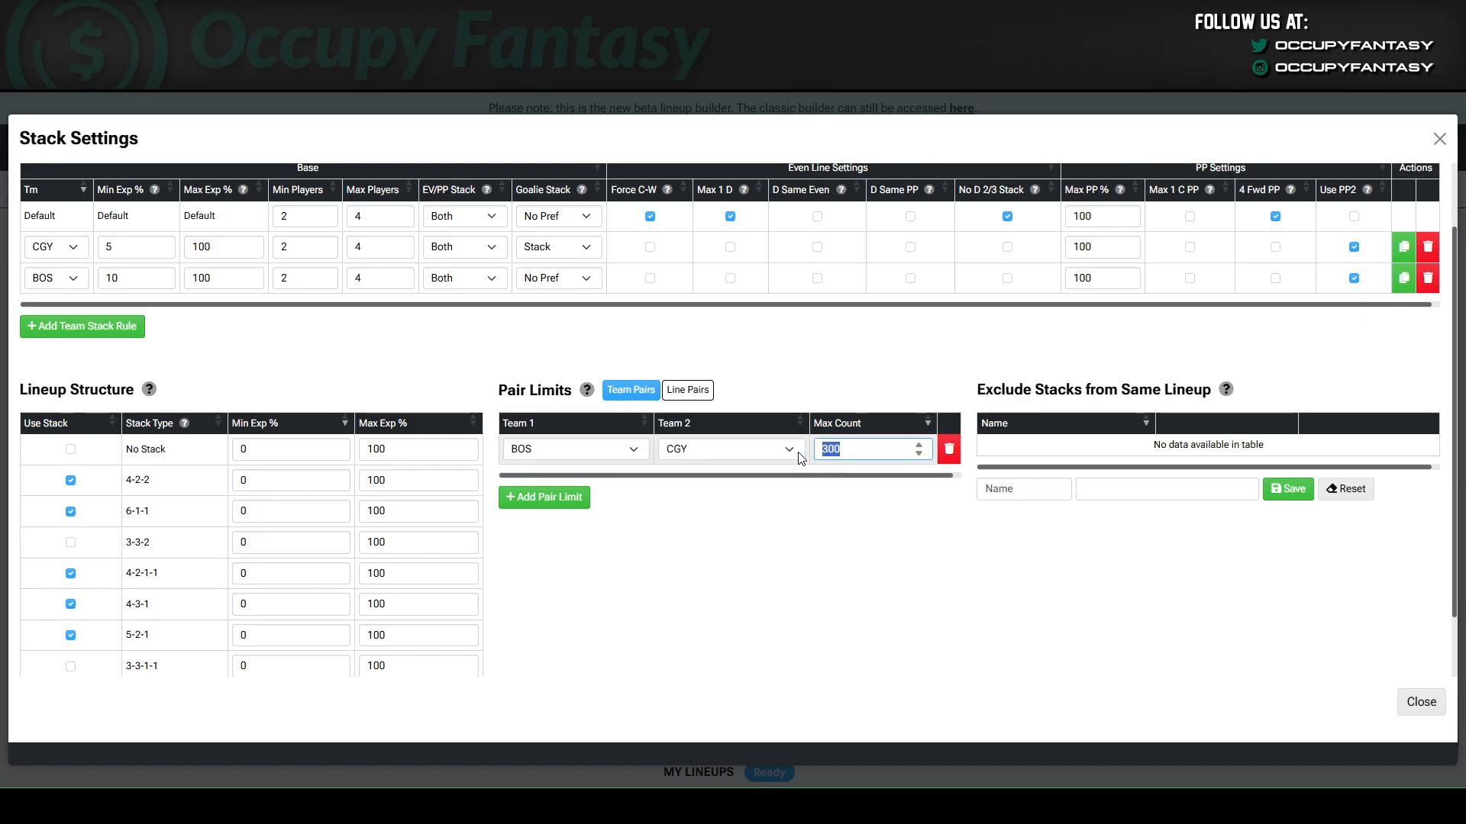
{"action": "type", "text": "5"}
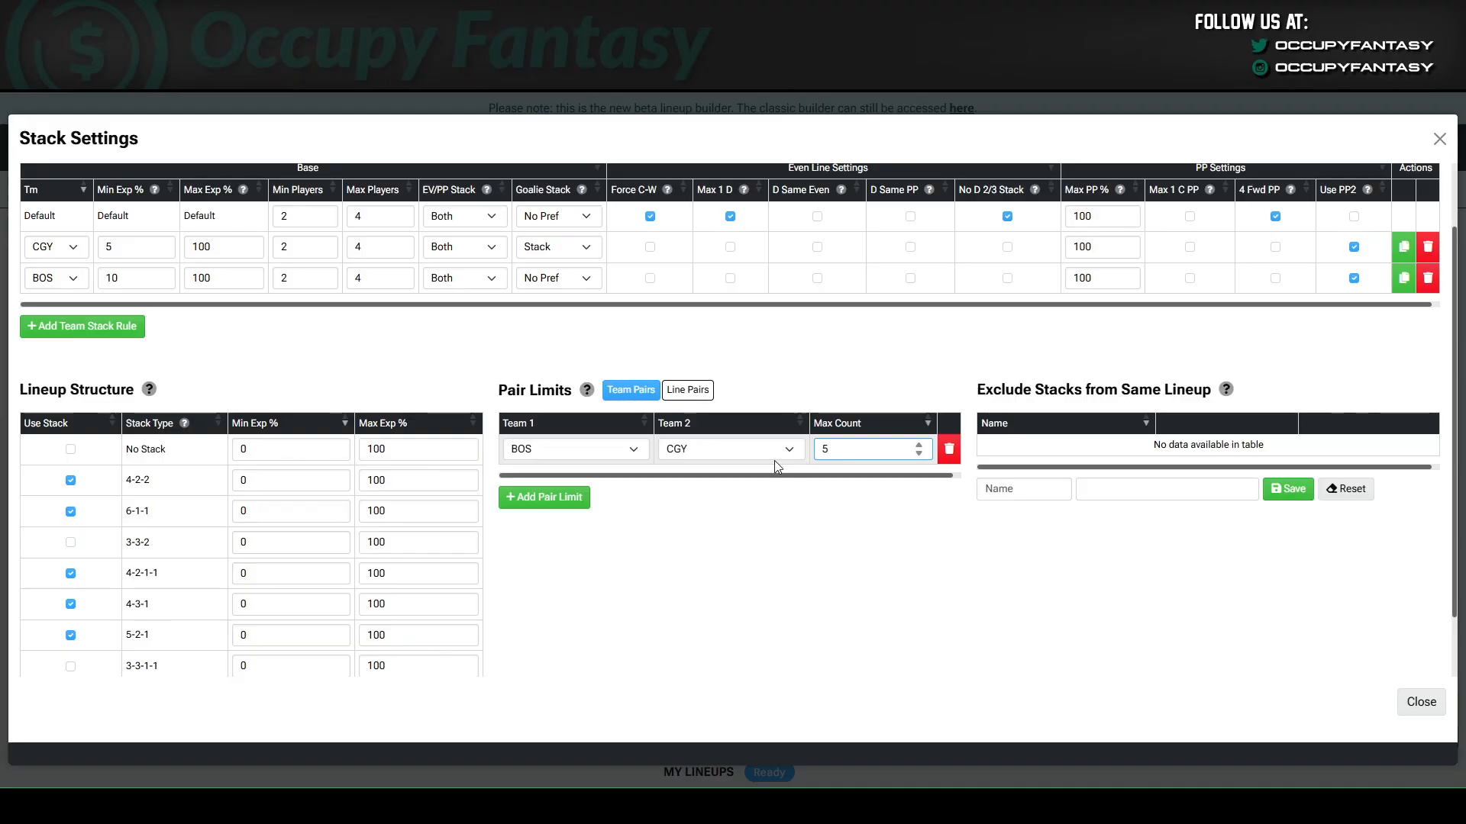
{"action": "left_click", "coordinate": [796, 540]}
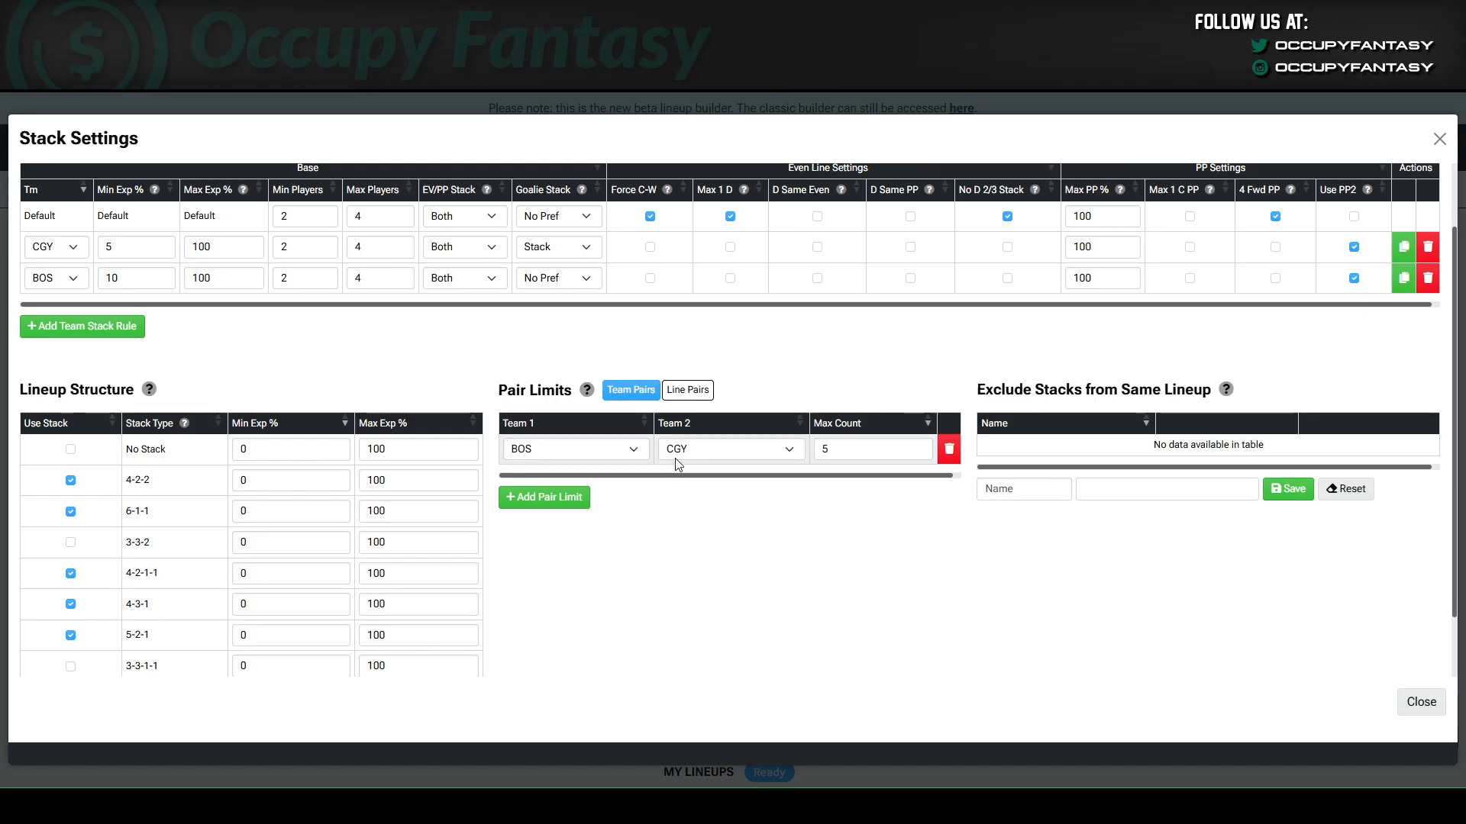
Add a second team pair limit between CGY and CHI with a max count of 10.
{"action": "left_click", "coordinate": [556, 497]}
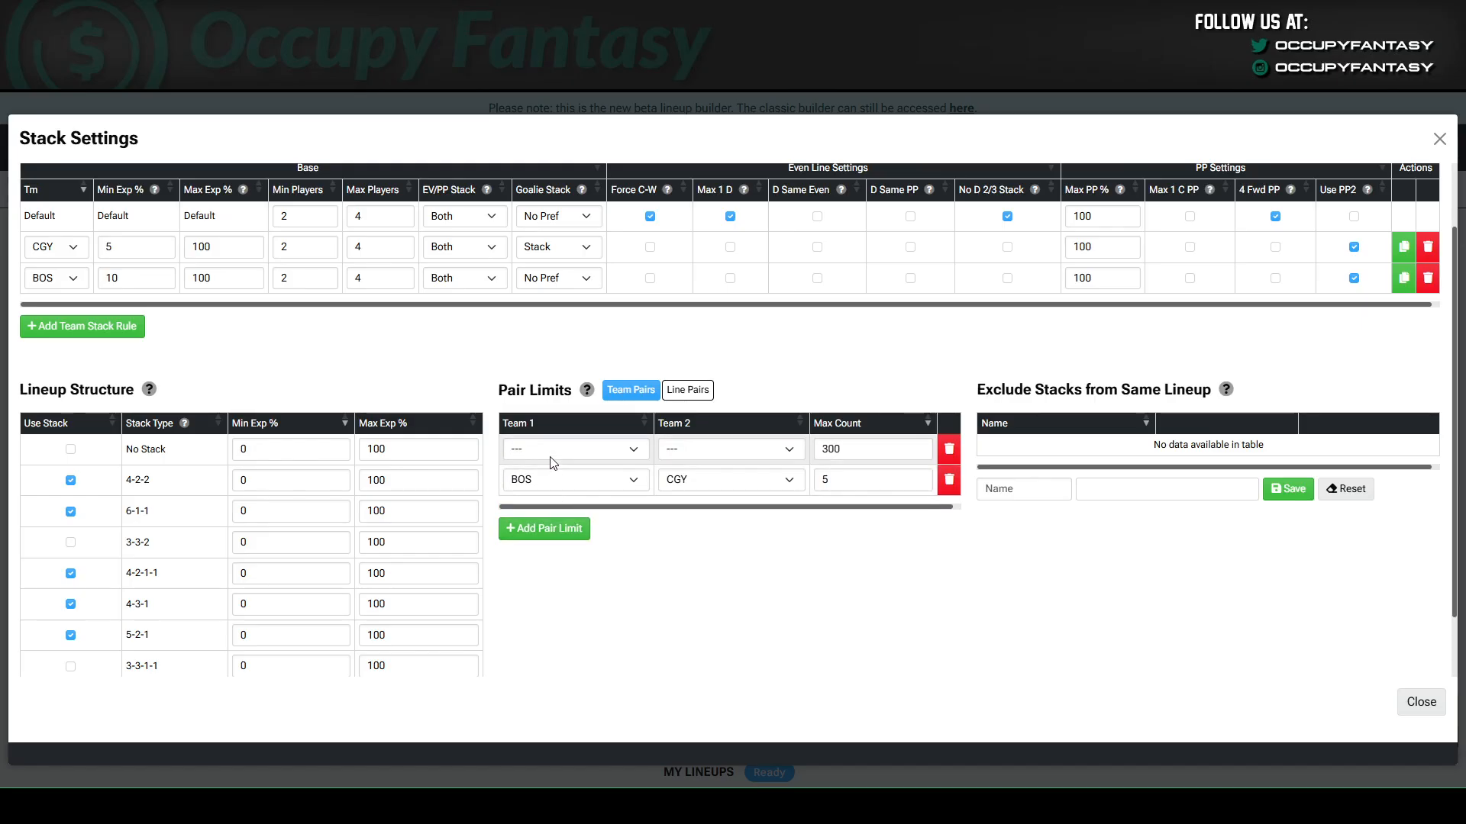
{"action": "left_click", "coordinate": [551, 529]}
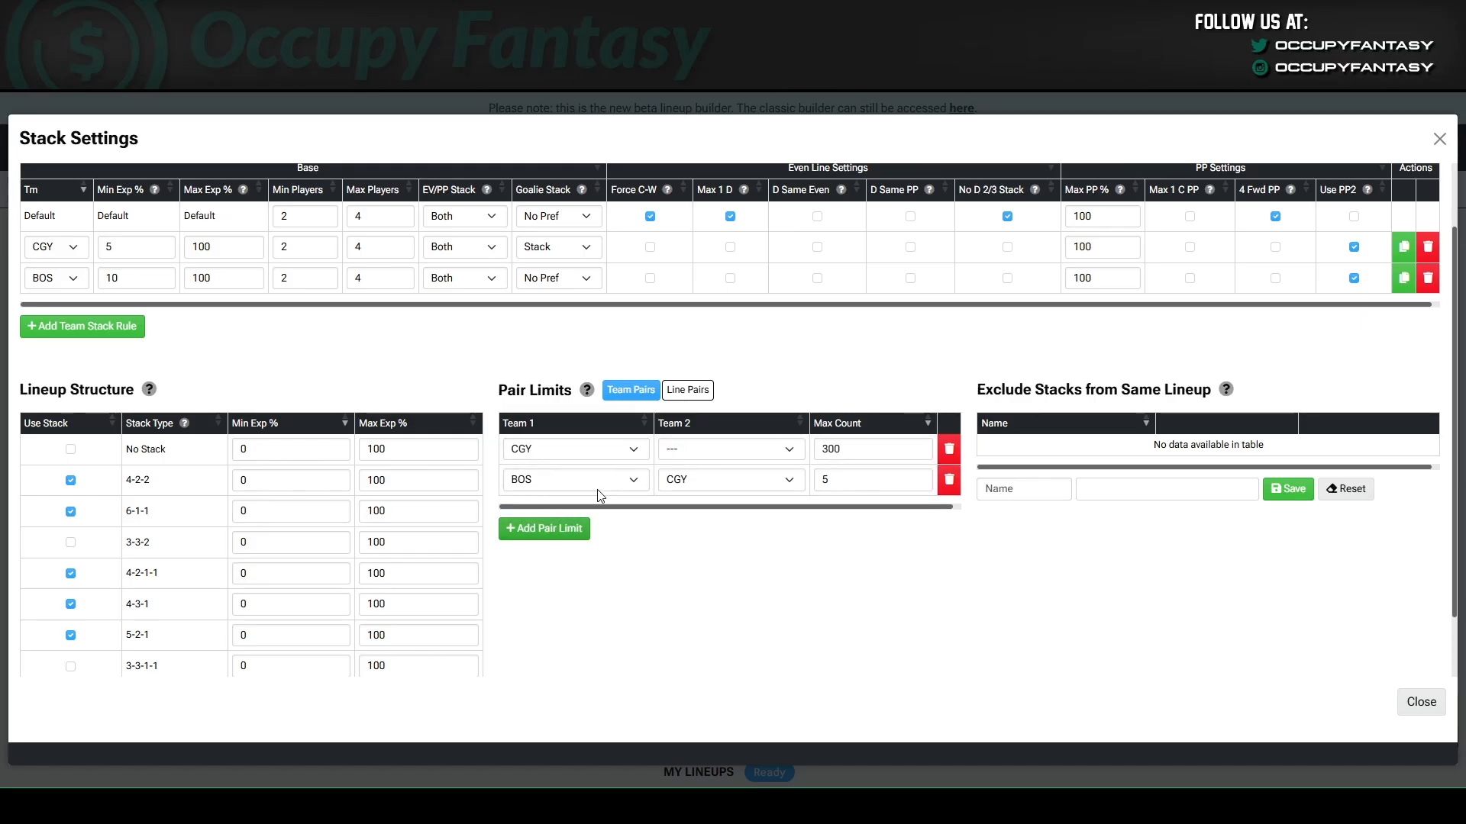
{"action": "left_click", "coordinate": [682, 452]}
{"action": "left_click", "coordinate": [718, 547]}
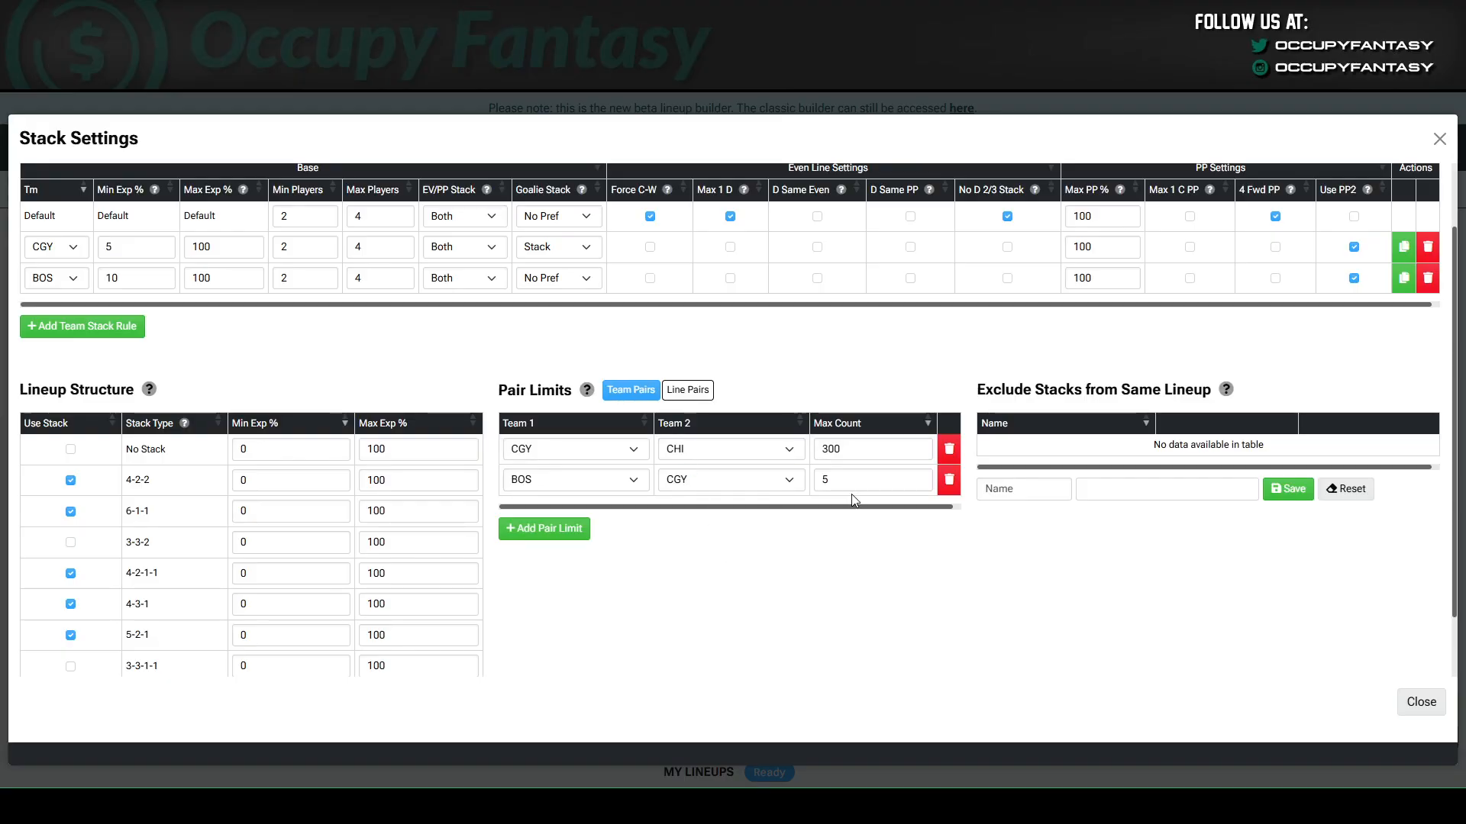
{"action": "left_click_drag", "start_coordinate": [868, 457], "coordinate": [766, 458]}
{"action": "type", "text": "10"}
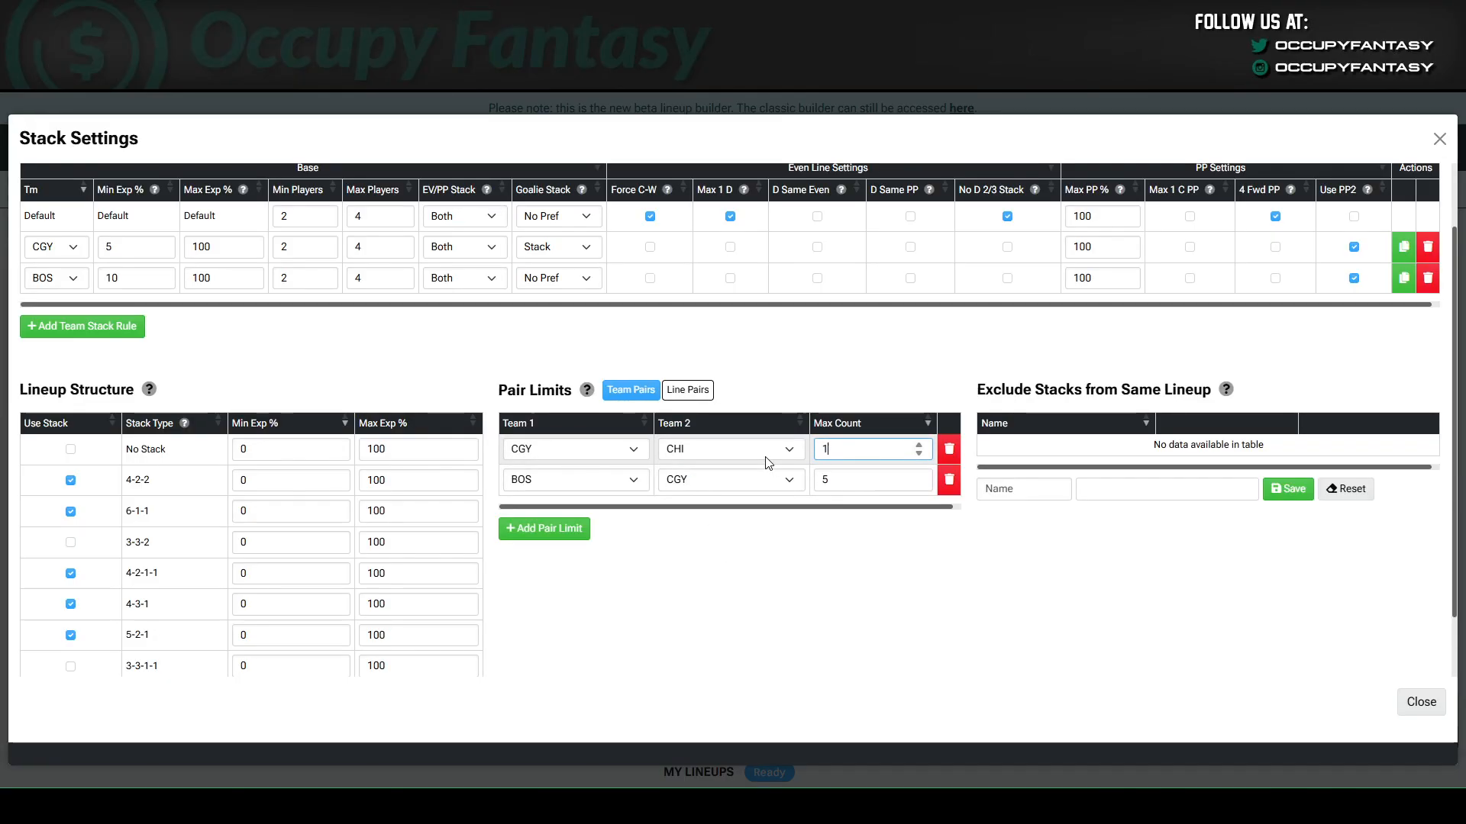
{"action": "left_click", "coordinate": [722, 544]}
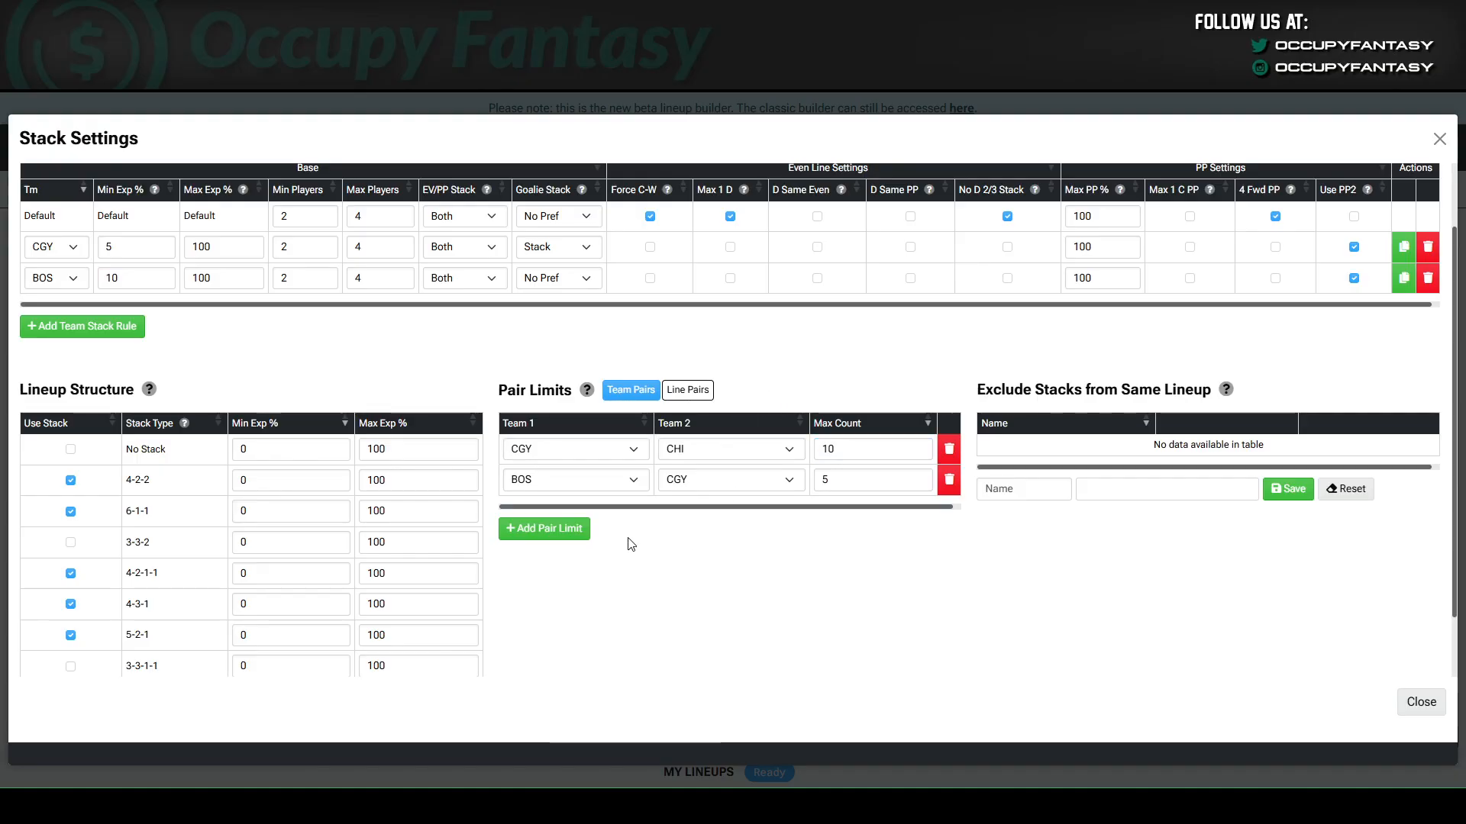
Add a team pair limit for MIN with All other teams and a max count of 2.
{"action": "left_click", "coordinate": [580, 534]}
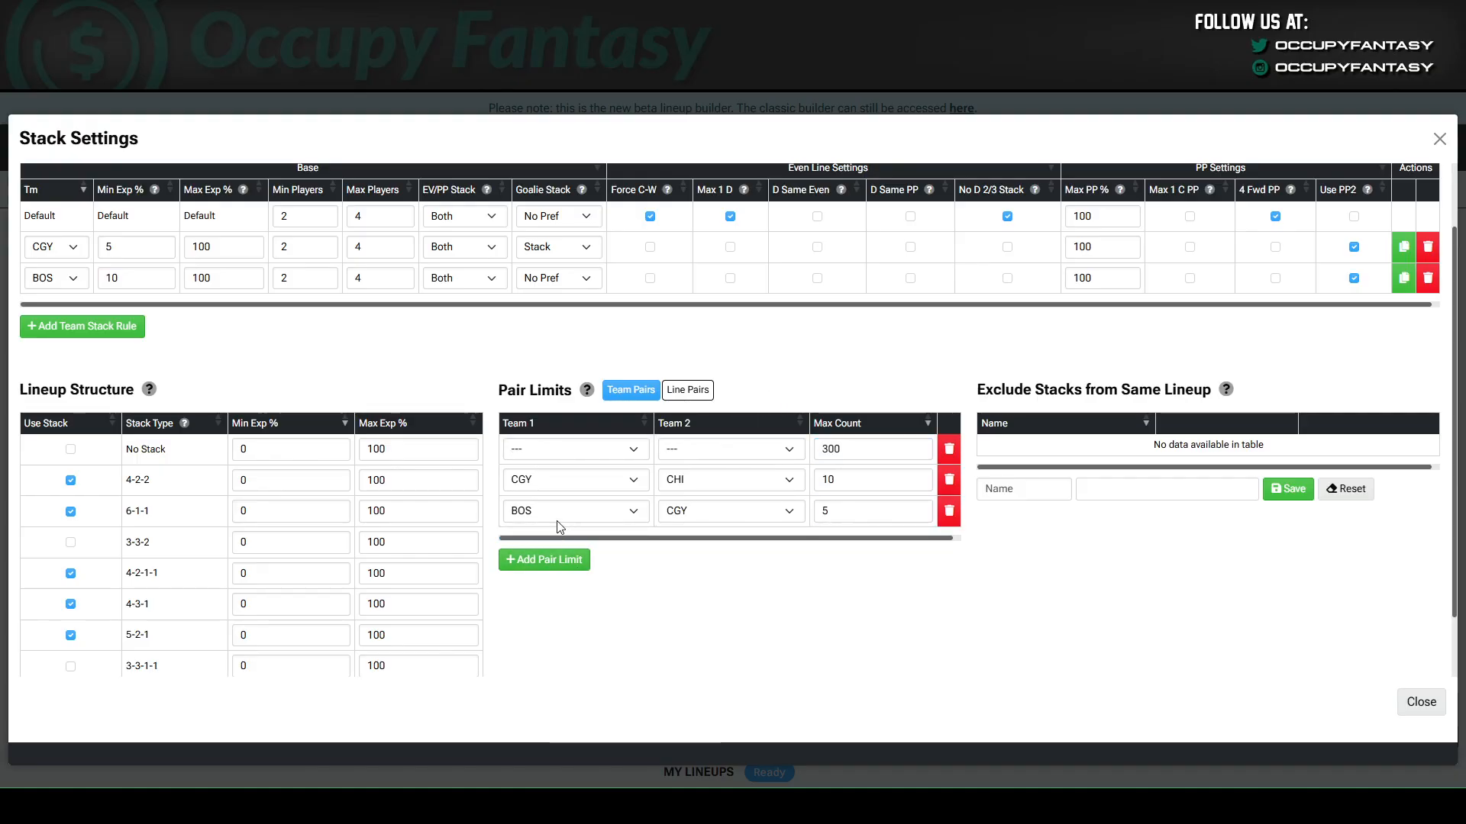
{"action": "left_click", "coordinate": [585, 451]}
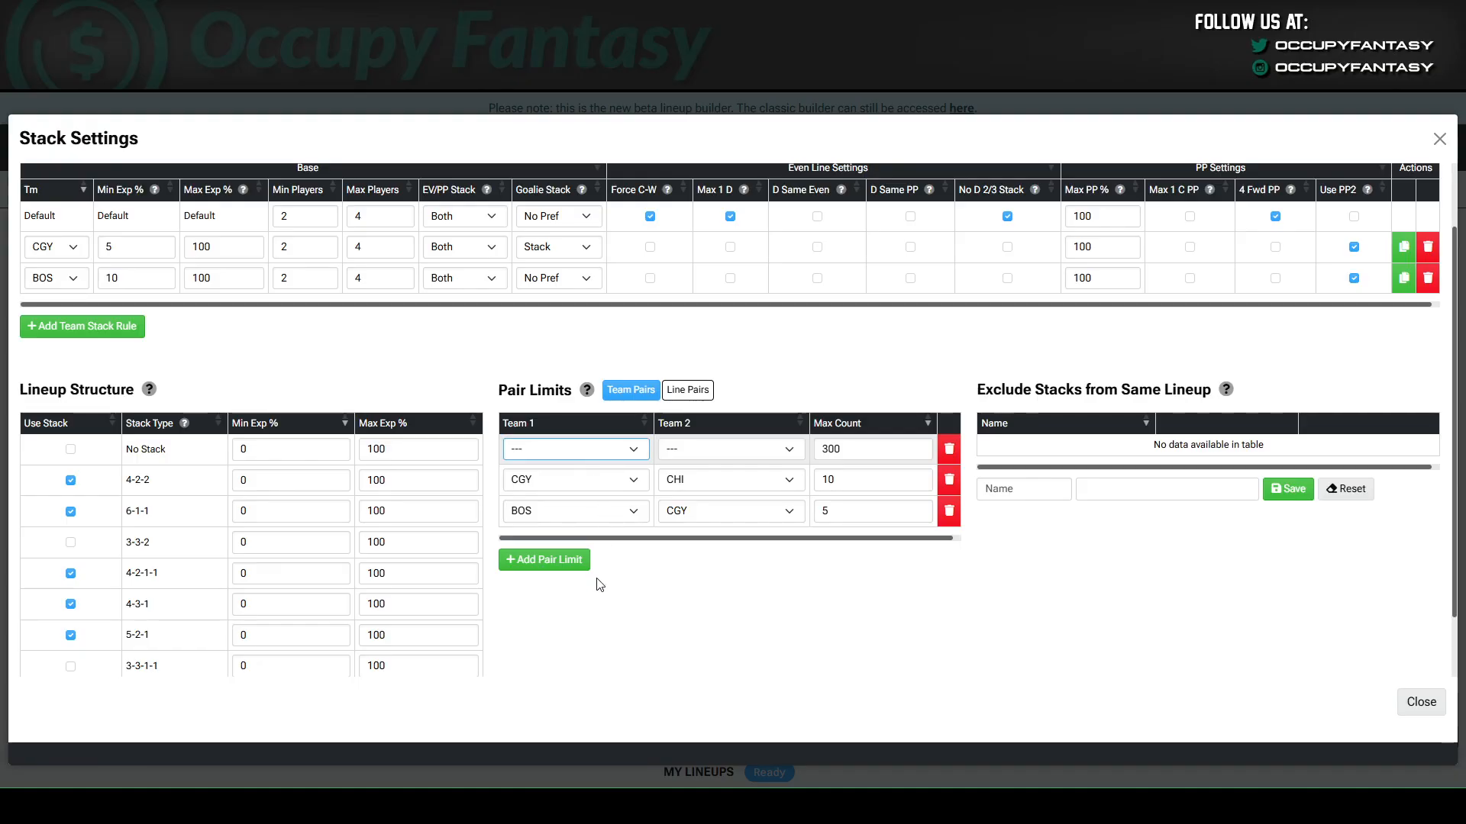
{"action": "key", "text": "m"}
{"action": "key", "text": "Tab"}
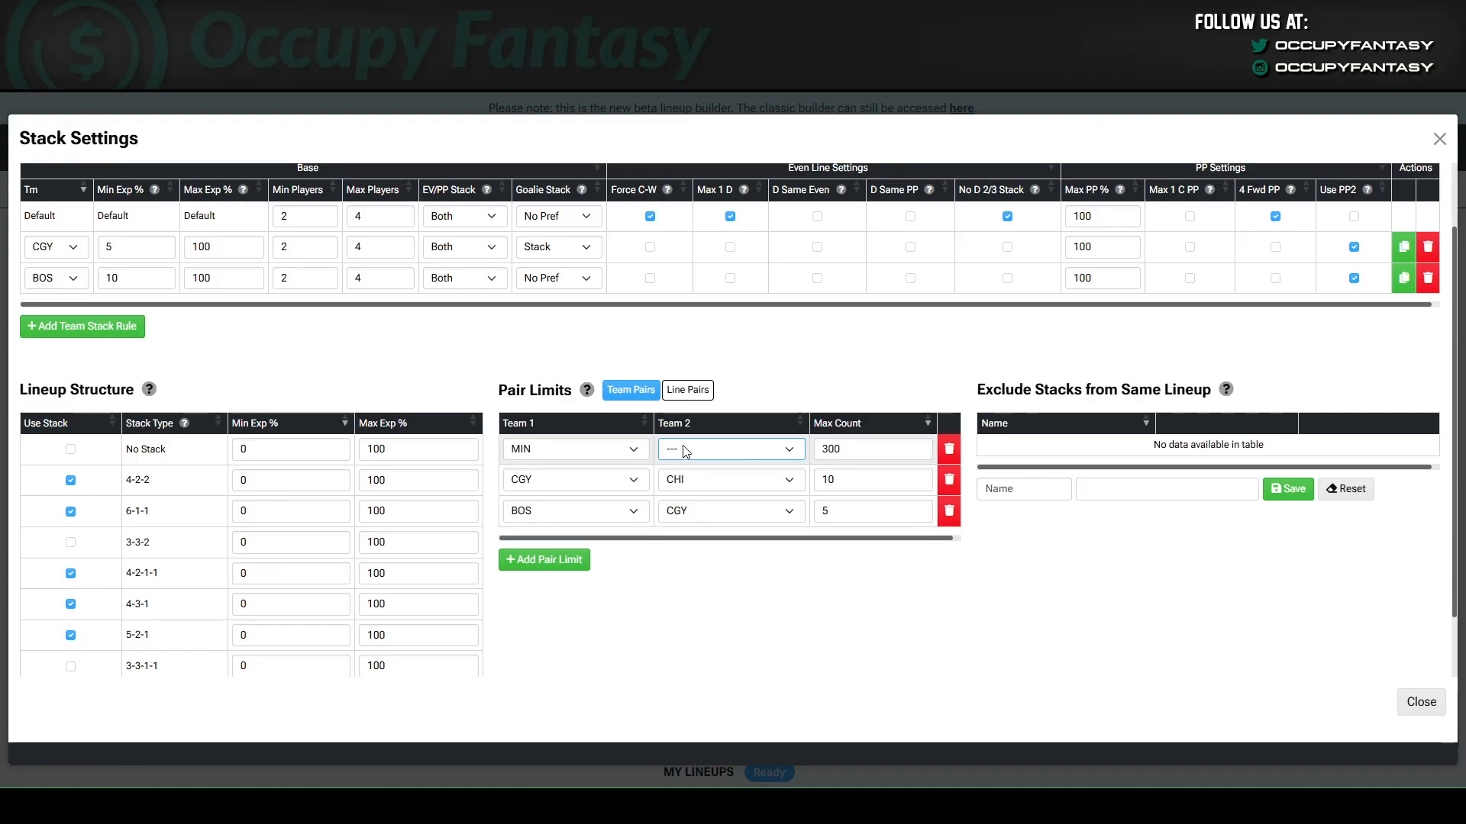
{"action": "key", "text": "a"}
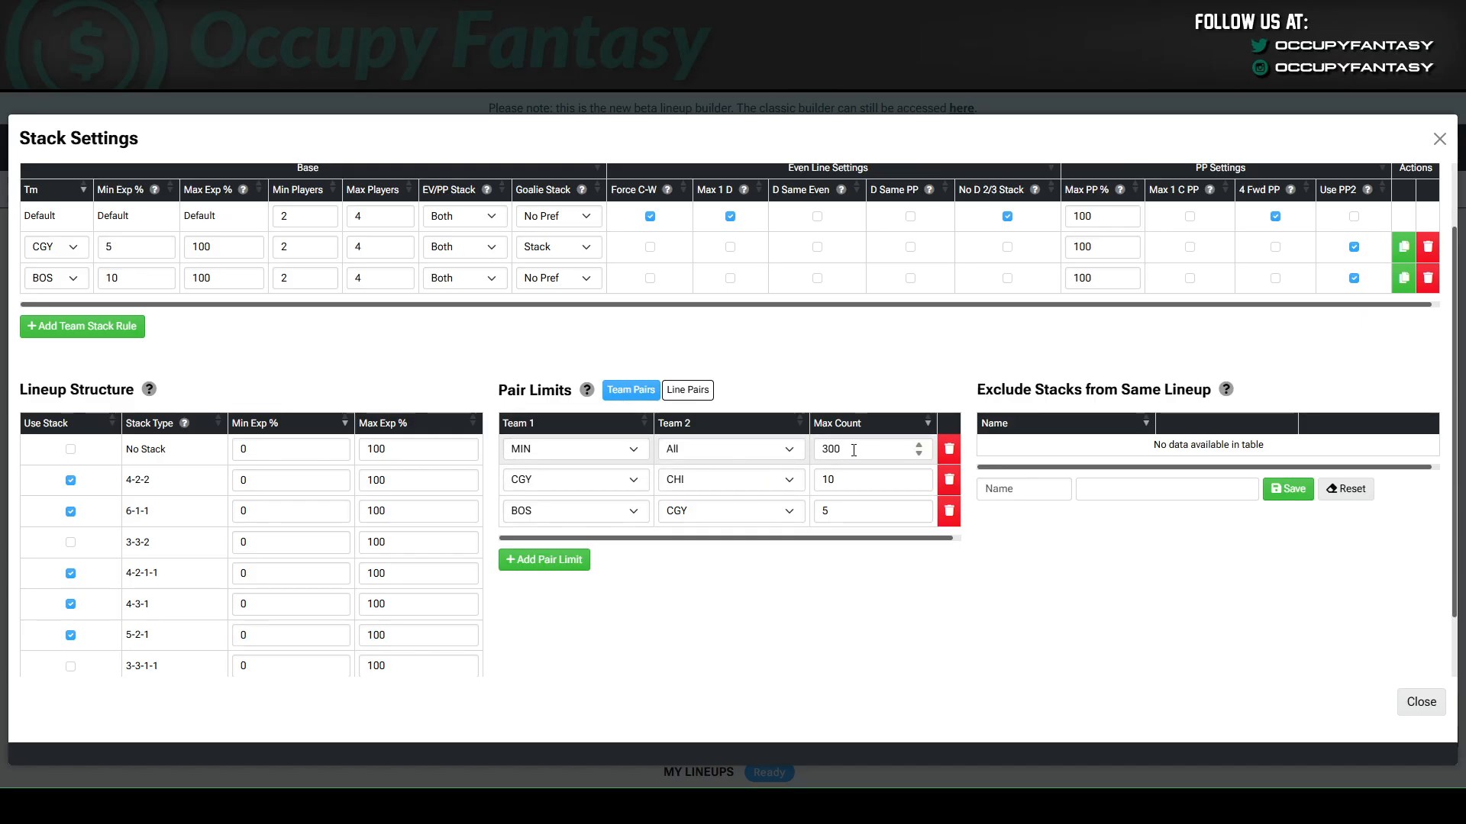
{"action": "key", "text": "Tab"}
{"action": "key", "text": "ctrl+a"}
{"action": "type", "text": "2"}
{"action": "key", "text": "Tab"}
Add a team pair limit that covers All teams paired with All teams.
{"action": "left_click", "coordinate": [571, 561]}
{"action": "left_click", "coordinate": [573, 451]}
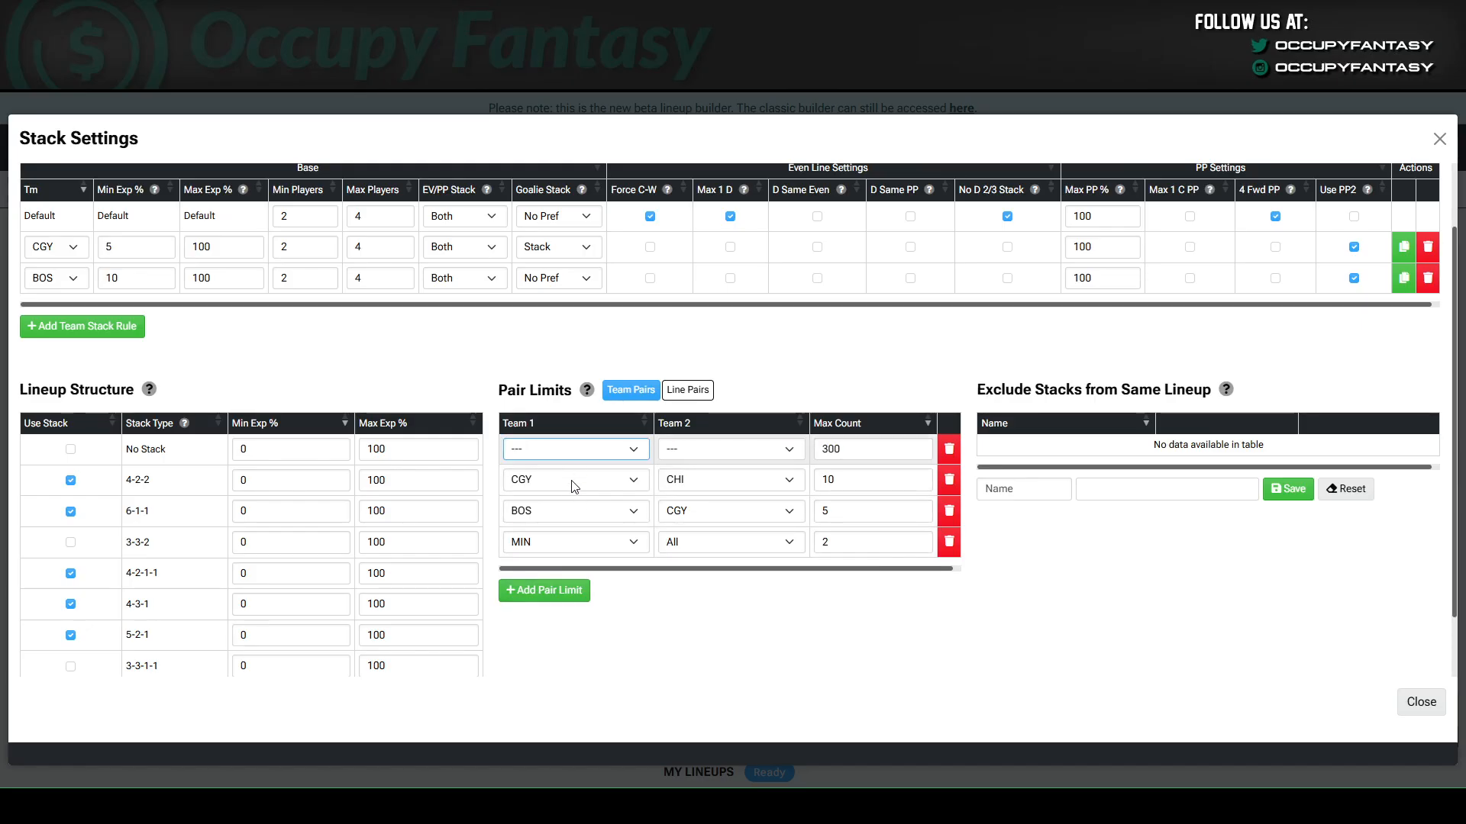
{"action": "left_click", "coordinate": [636, 486]}
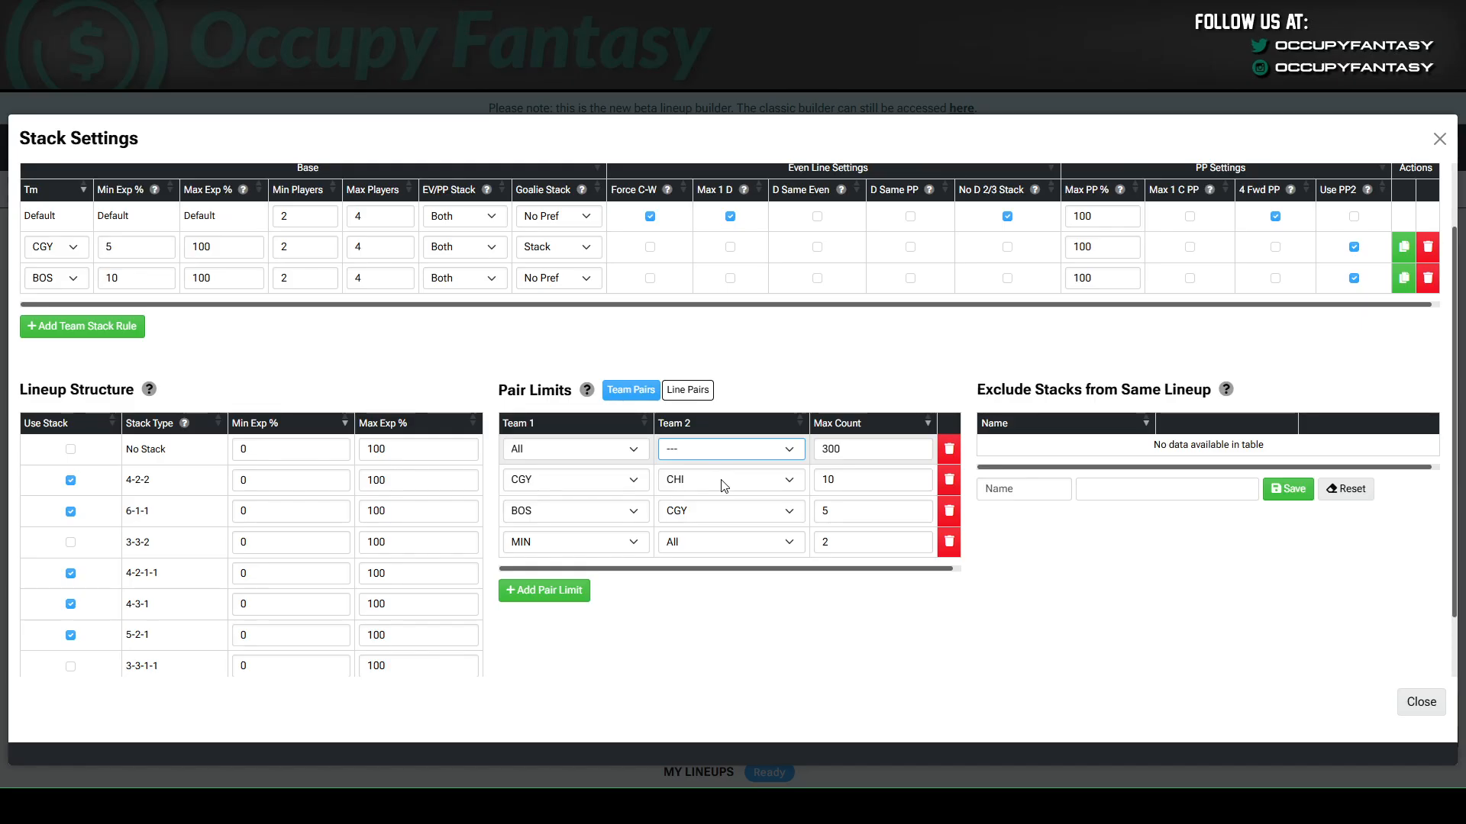
{"action": "left_click", "coordinate": [679, 484]}
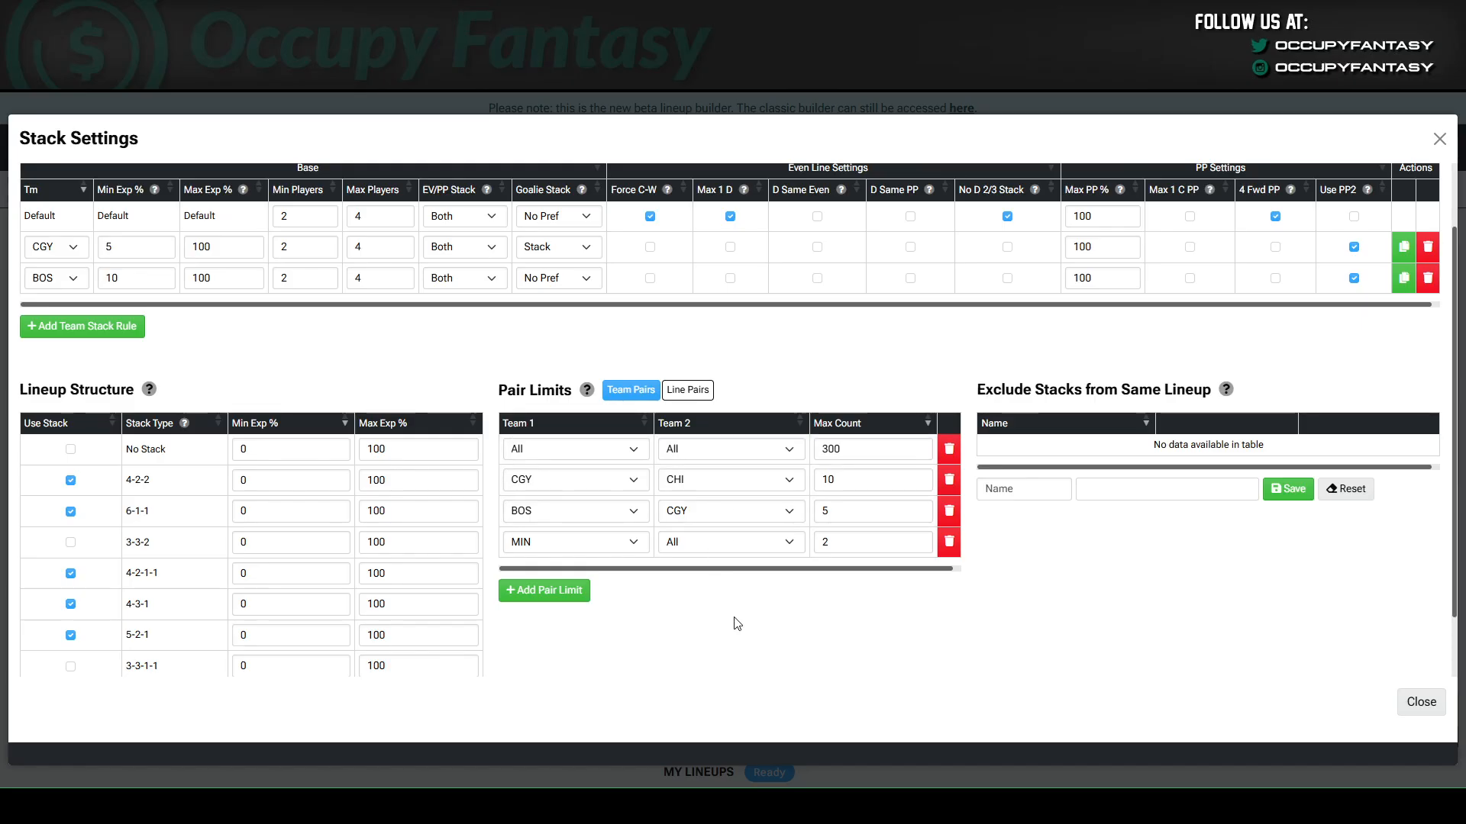
Delete the CGY–CHI, BOS–CGY and MIN–All team pair limits and set the All–All limit's max count to 3.
{"action": "left_click", "coordinate": [948, 480]}
{"action": "left_click", "coordinate": [950, 481]}
{"action": "left_click", "coordinate": [953, 496]}
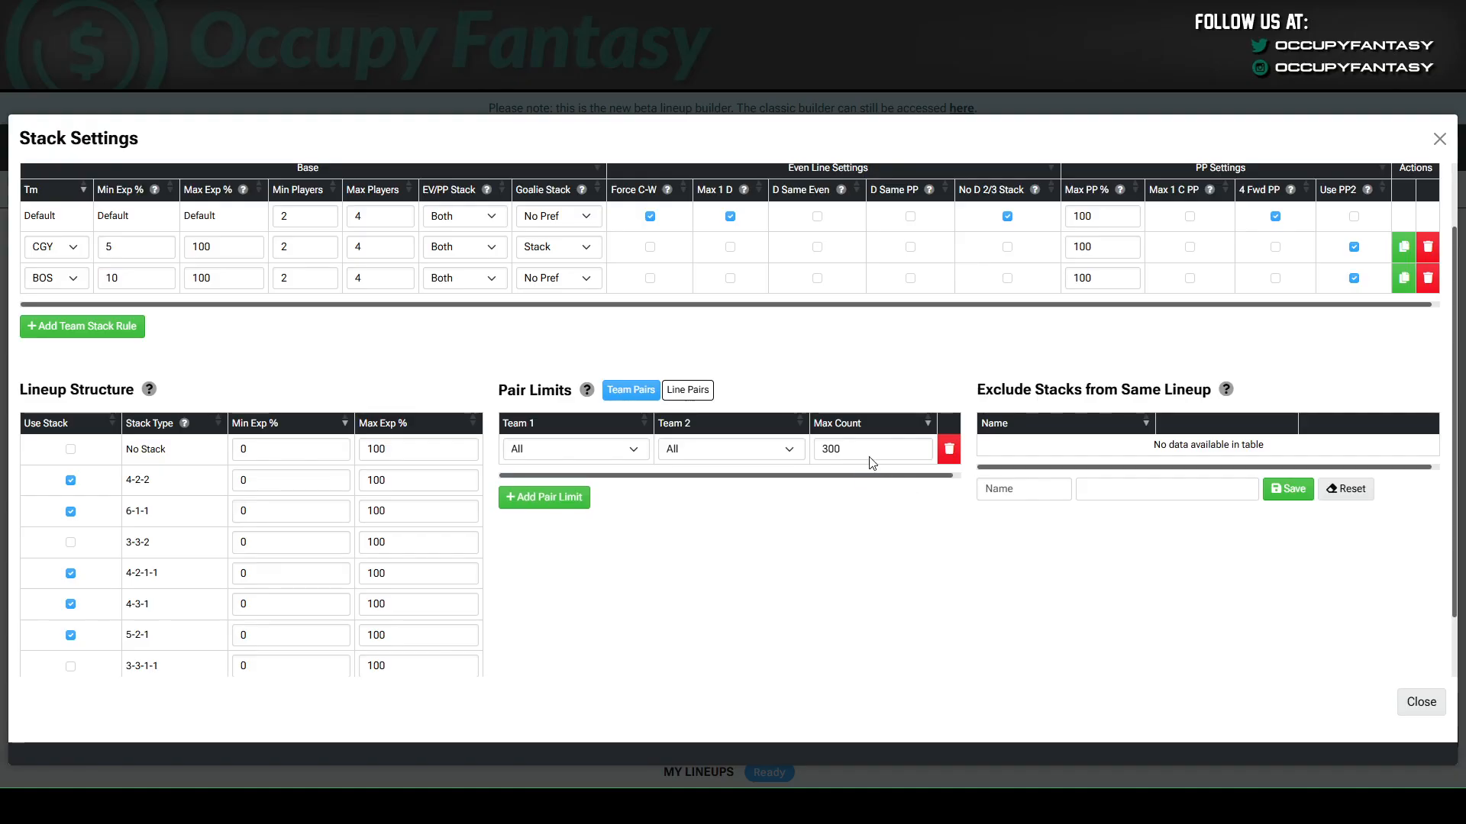
{"action": "left_click_drag", "start_coordinate": [870, 456], "coordinate": [760, 444]}
{"action": "type", "text": "3"}
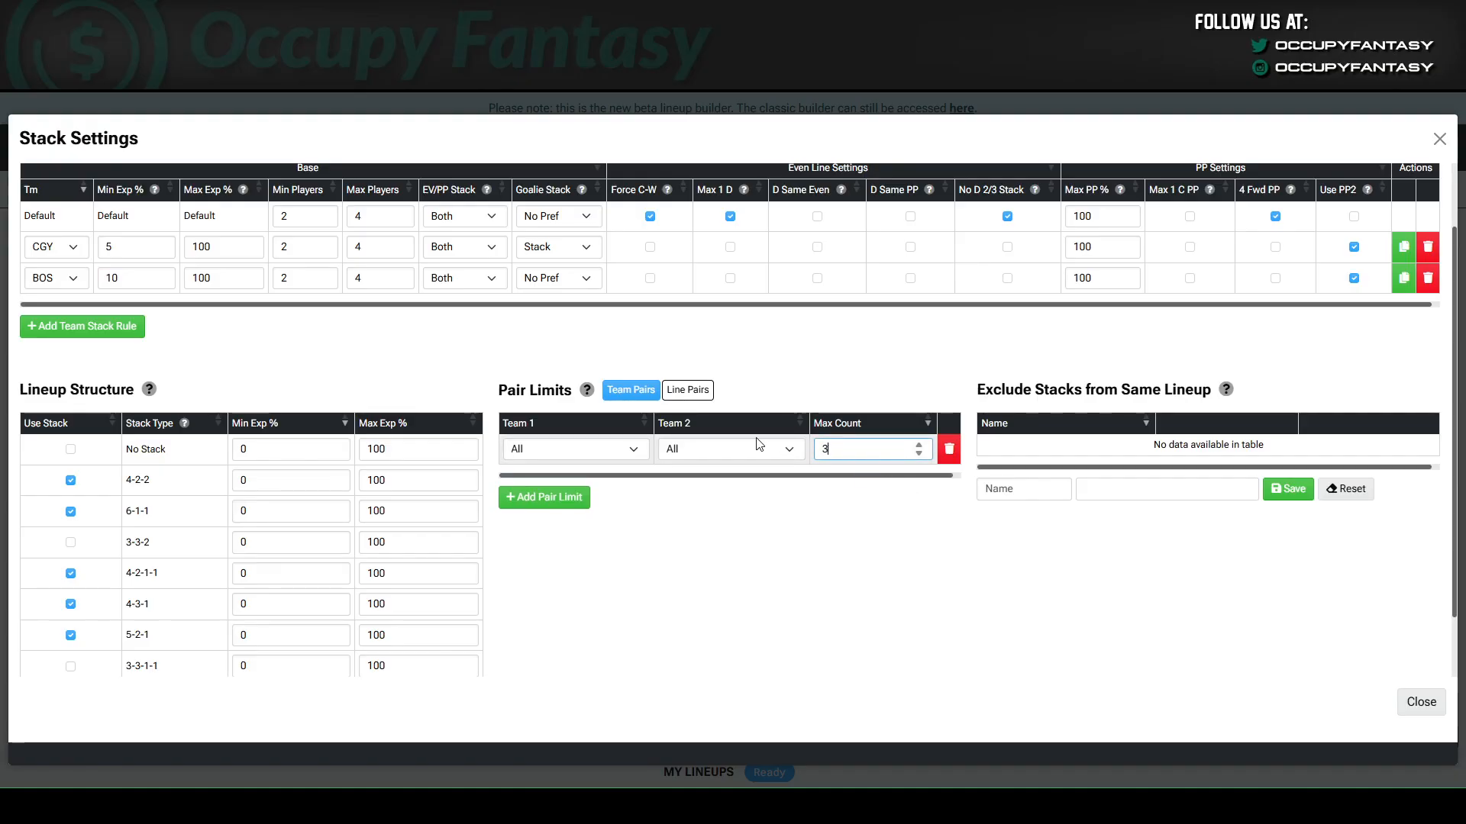
{"action": "left_click", "coordinate": [787, 563]}
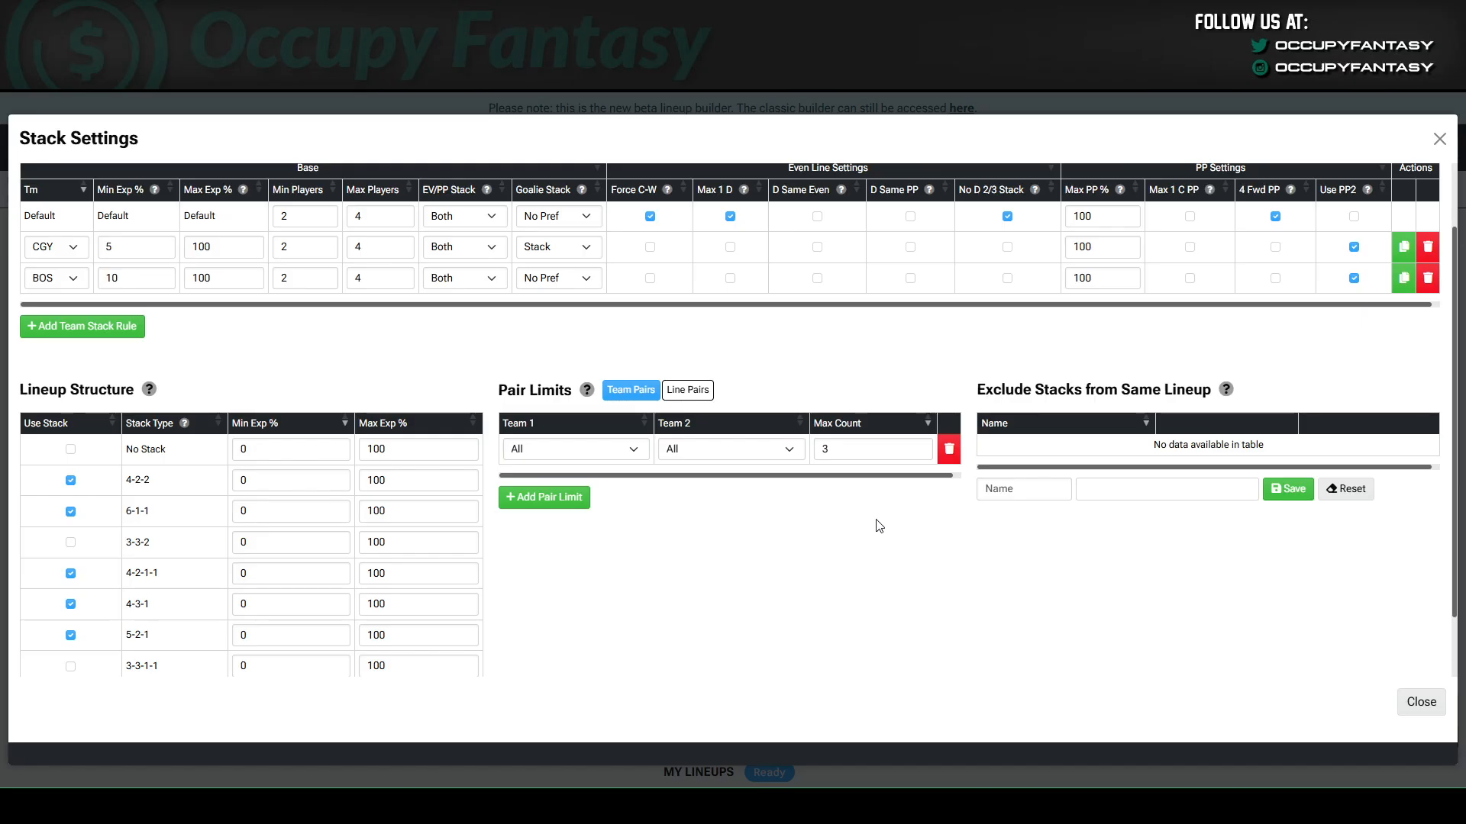
Delete the All–All team pair limit.
{"action": "scroll", "coordinate": [828, 485], "scroll_direction": "up", "scroll_amount": 1}
{"action": "scroll", "coordinate": [827, 481], "scroll_direction": "down", "scroll_amount": 1}
{"action": "left_click", "coordinate": [949, 450]}
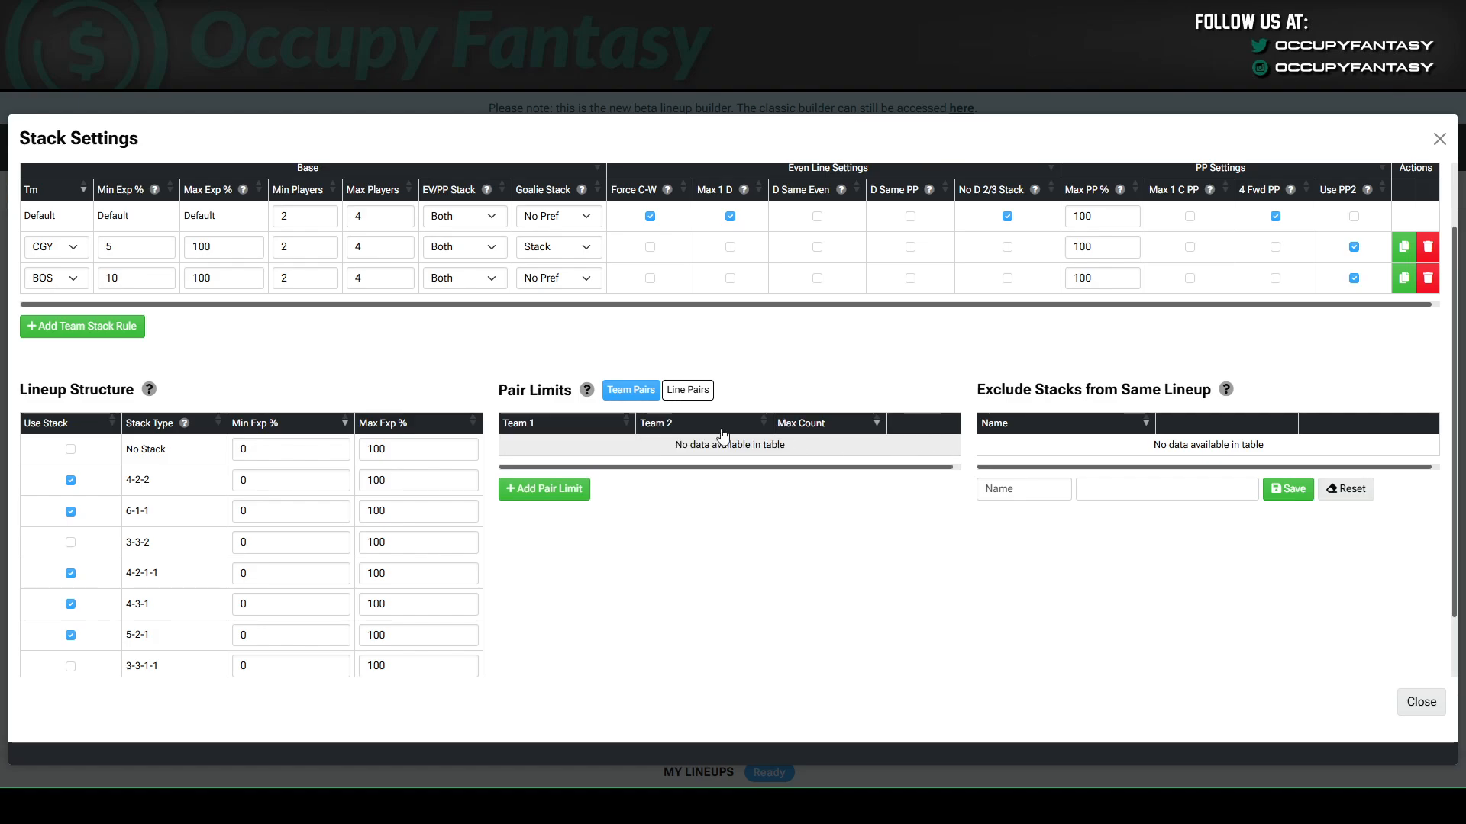
Switch the pair limits to line pairs and add a limit between BOS Even 1 and CGY PP 1 with a max count of 2.
{"action": "left_click", "coordinate": [690, 397]}
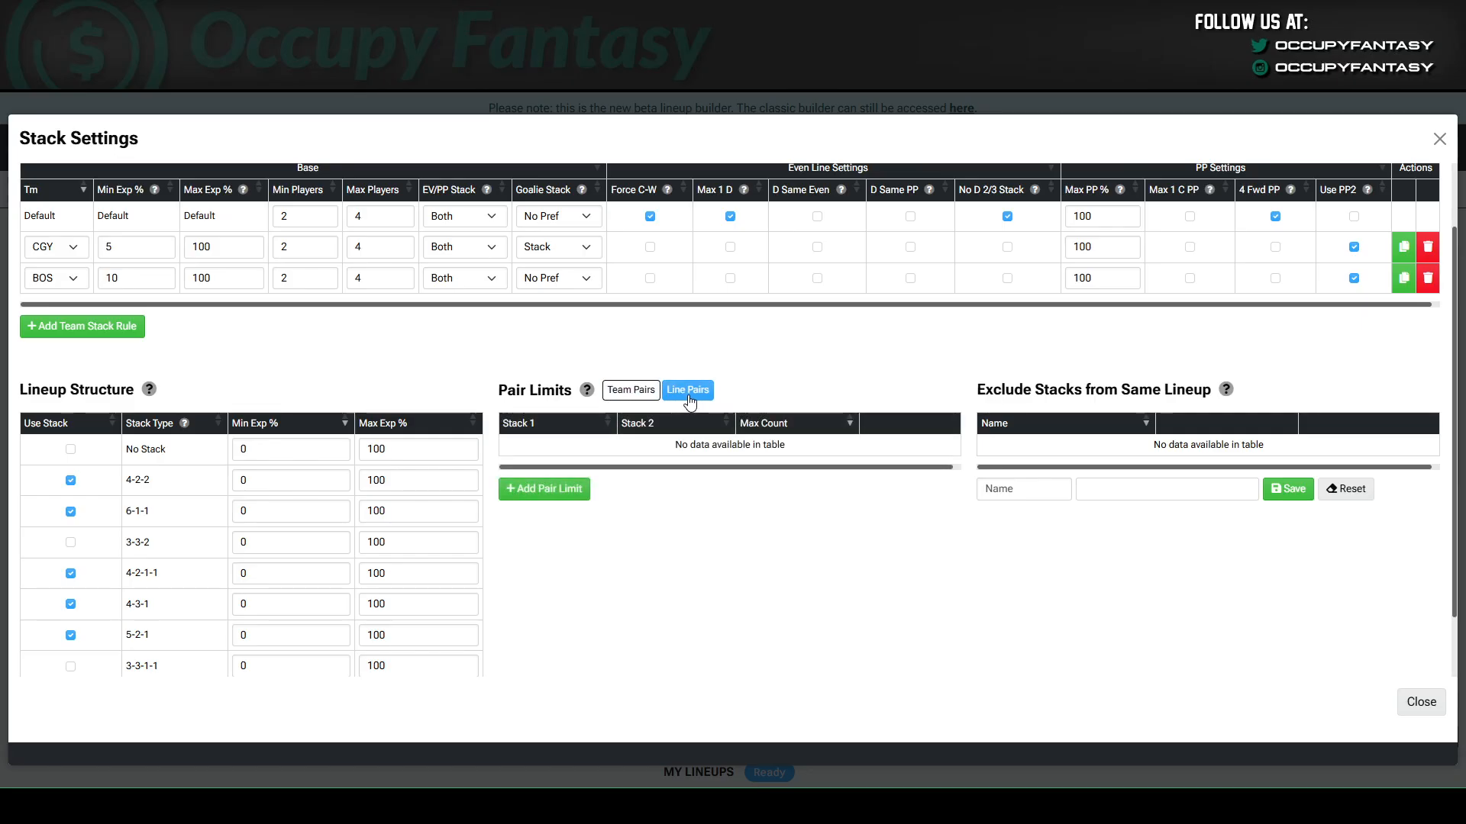
{"action": "left_click", "coordinate": [556, 492]}
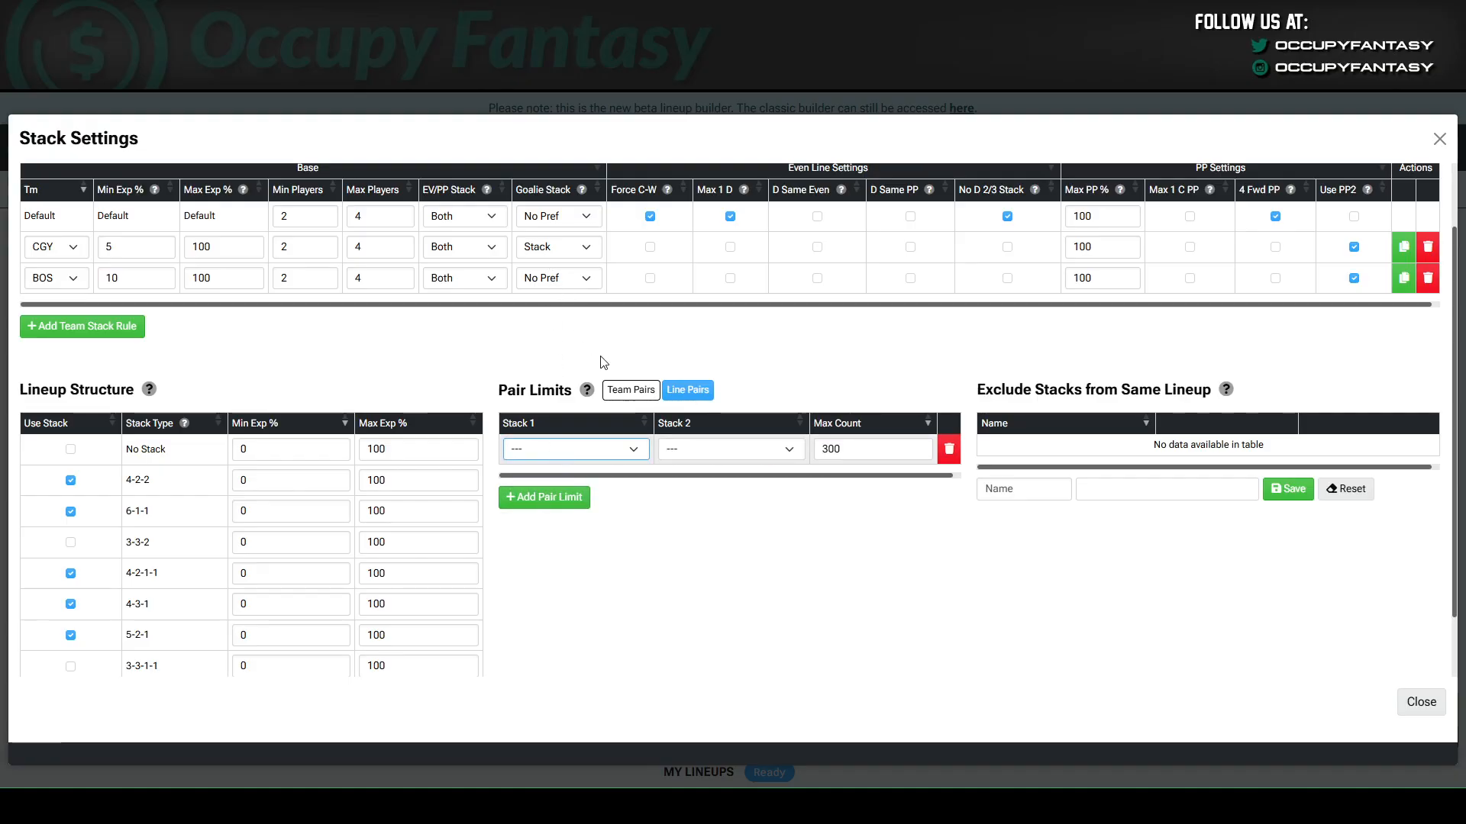
{"action": "left_click", "coordinate": [555, 161]}
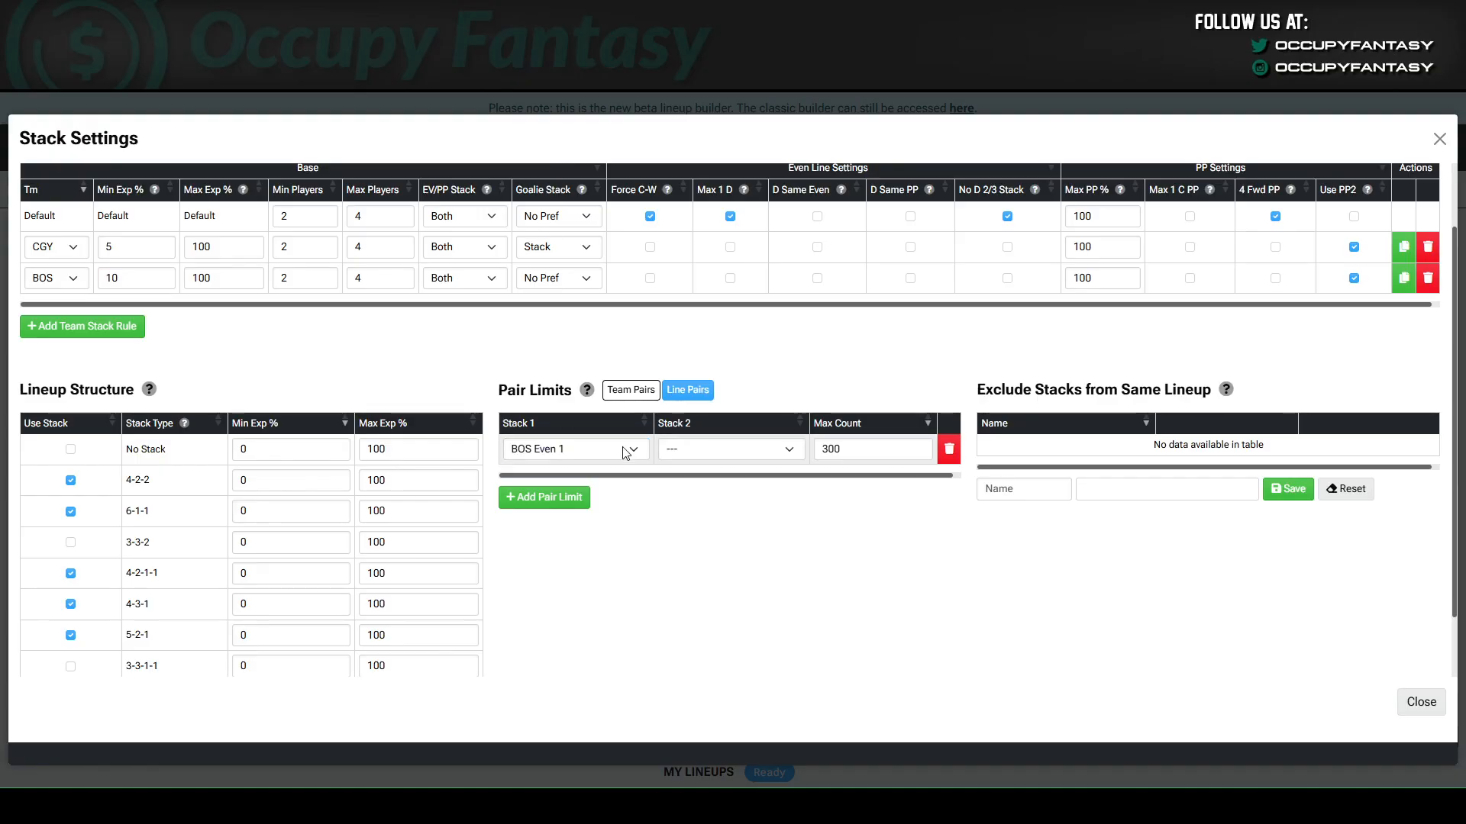
{"action": "left_click", "coordinate": [677, 451]}
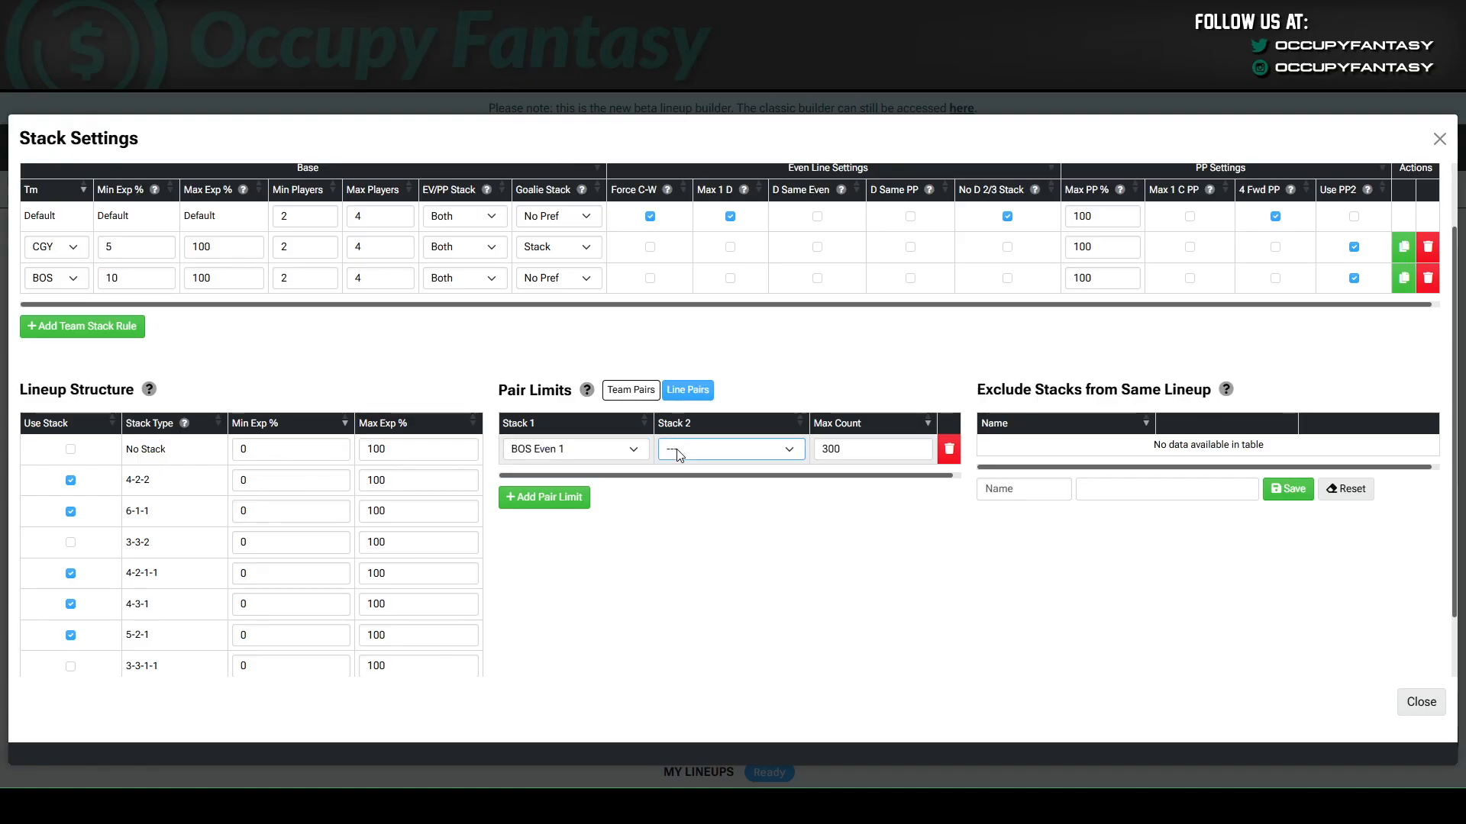
{"action": "left_click", "coordinate": [728, 235]}
{"action": "double_click", "coordinate": [870, 447]}
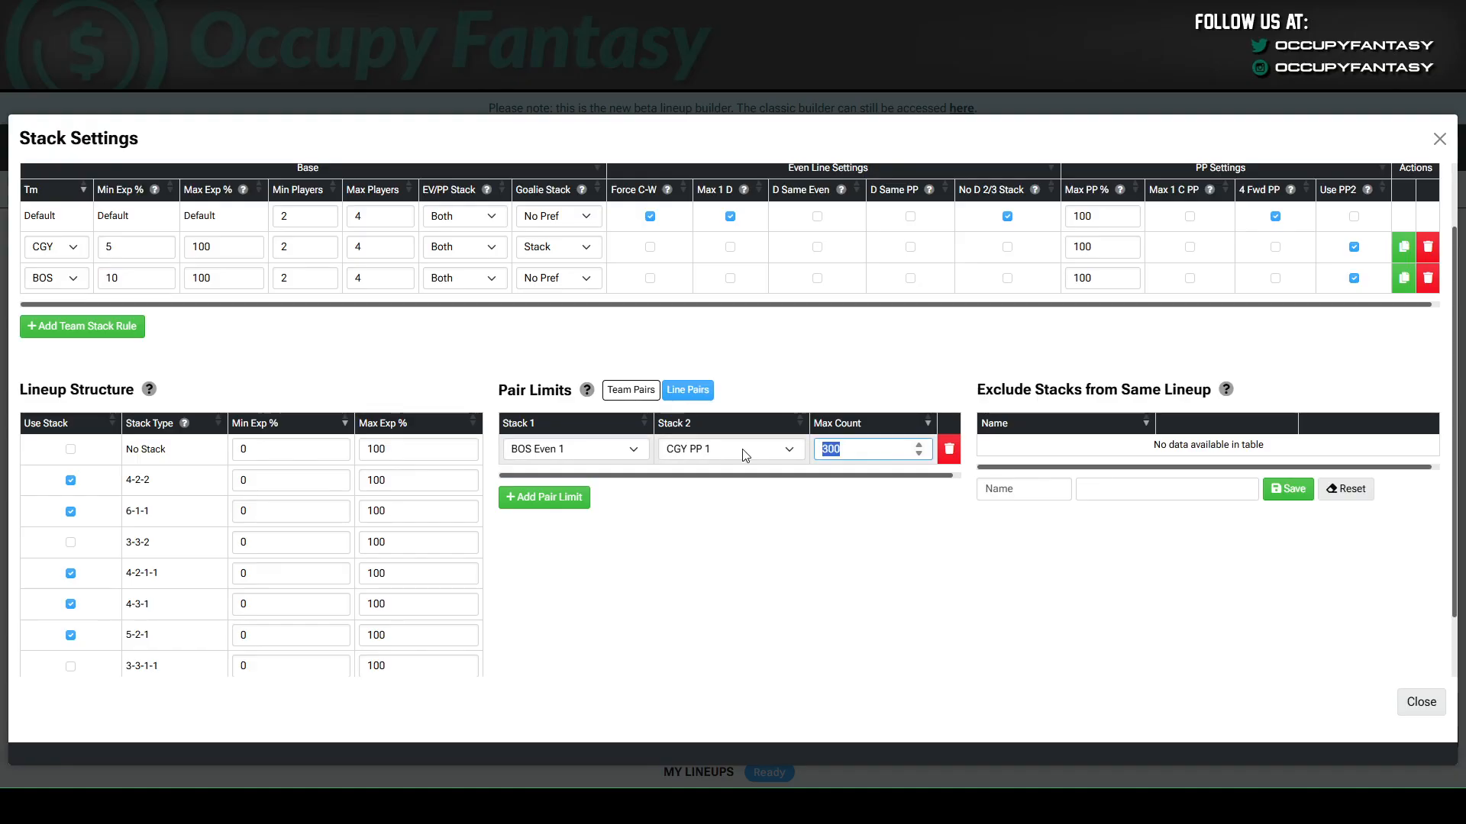
{"action": "type", "text": "2"}
{"action": "left_click", "coordinate": [719, 621]}
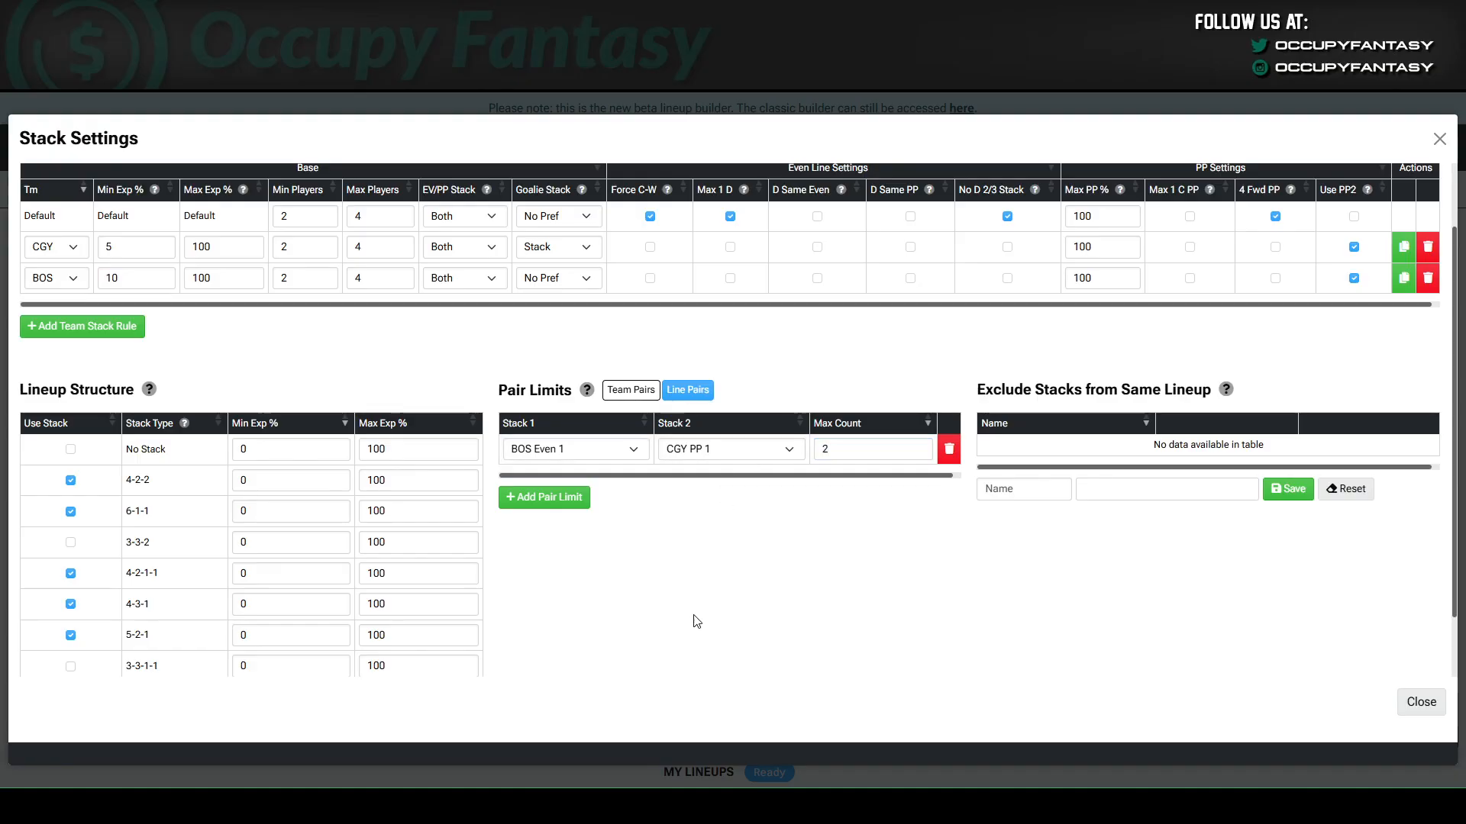
Add a line pair limit that pairs BOS PP 1 with All stacks.
{"action": "left_click", "coordinate": [551, 502]}
{"action": "left_click", "coordinate": [580, 450]}
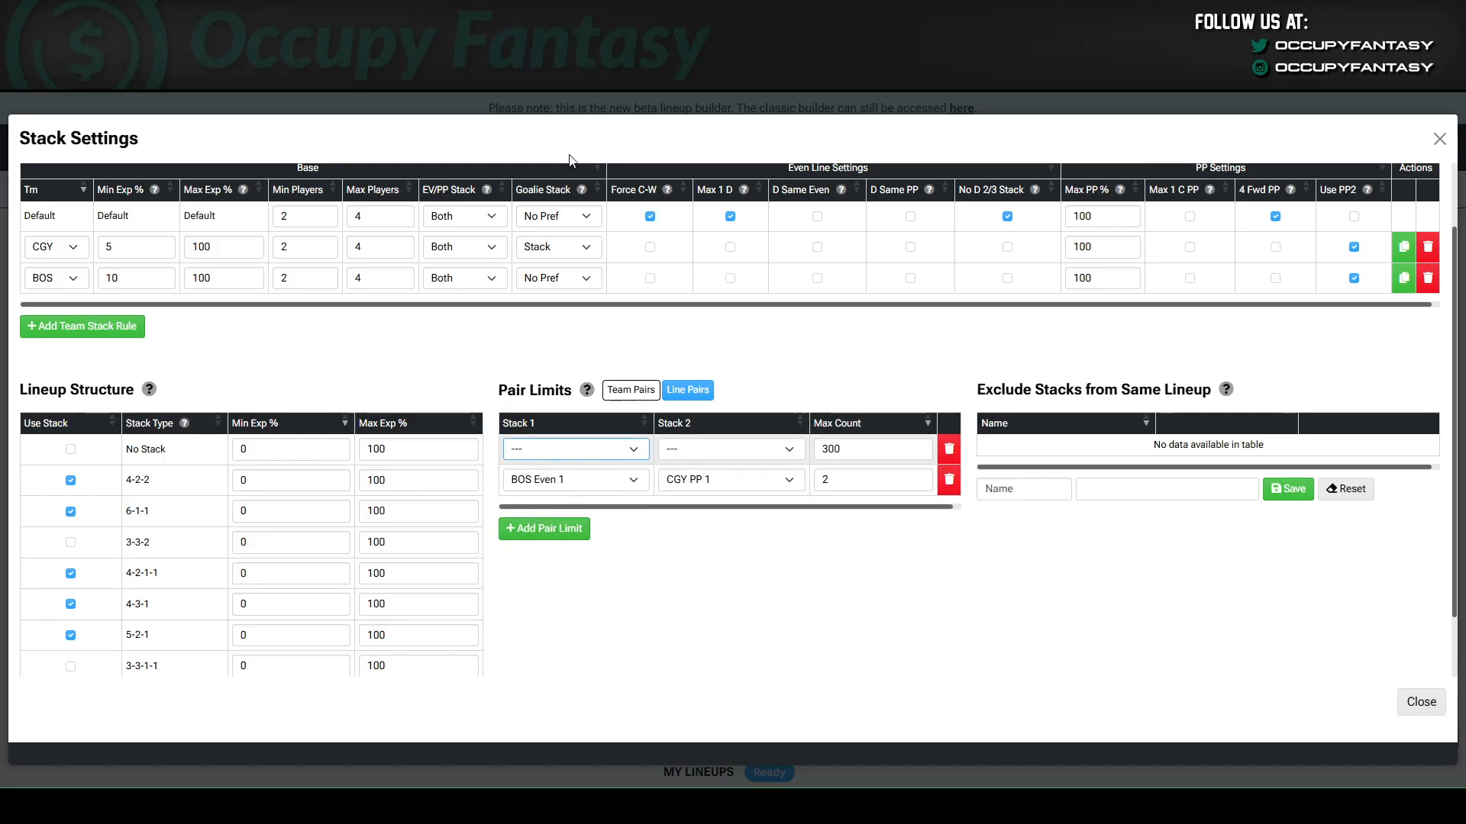
{"action": "left_click", "coordinate": [552, 118]}
{"action": "left_click", "coordinate": [729, 449]}
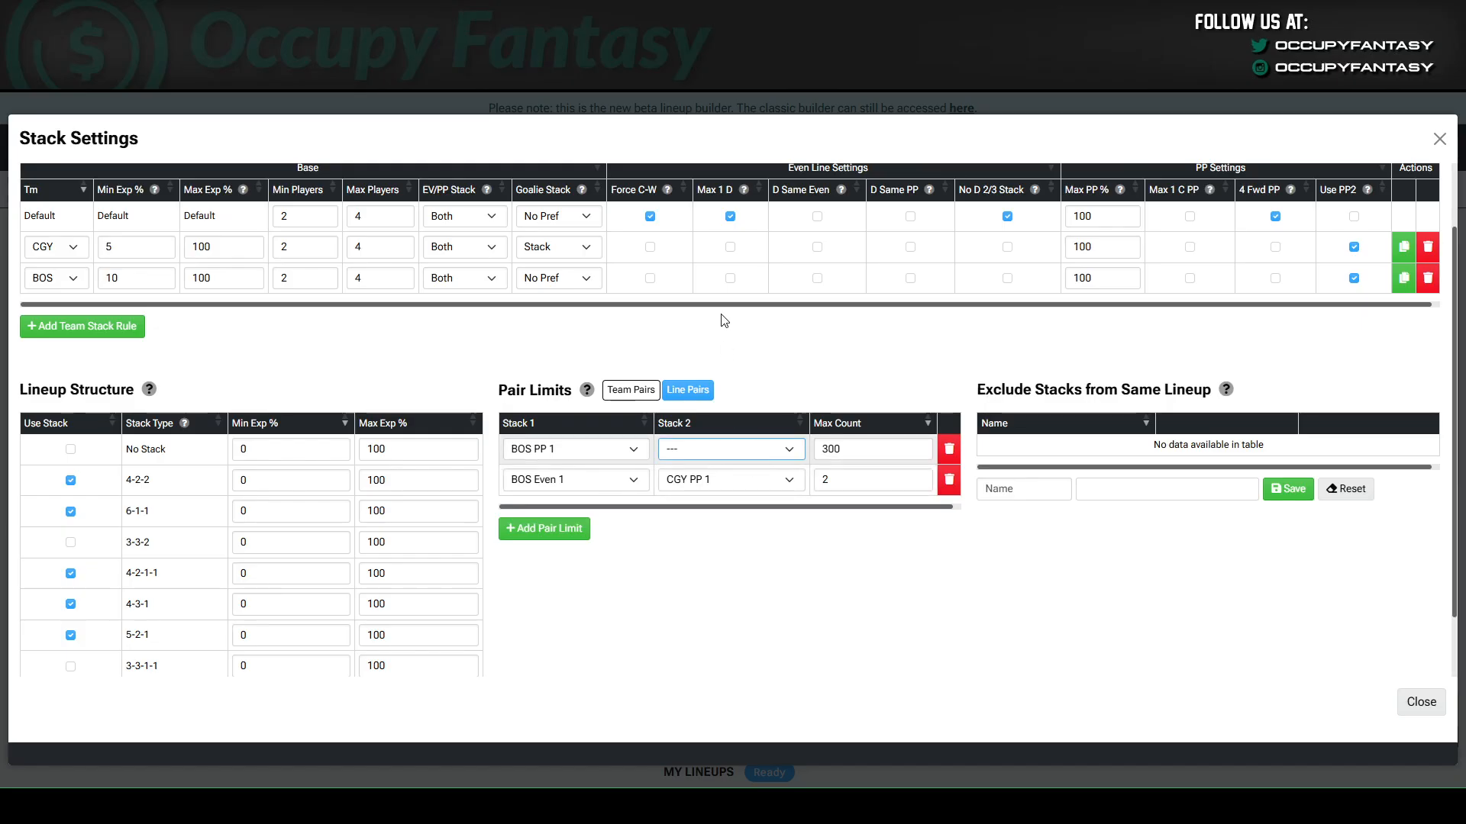
{"action": "left_click", "coordinate": [725, 126]}
Add a line pair limit that covers All stacks paired with All stacks.
{"action": "left_click", "coordinate": [526, 529]}
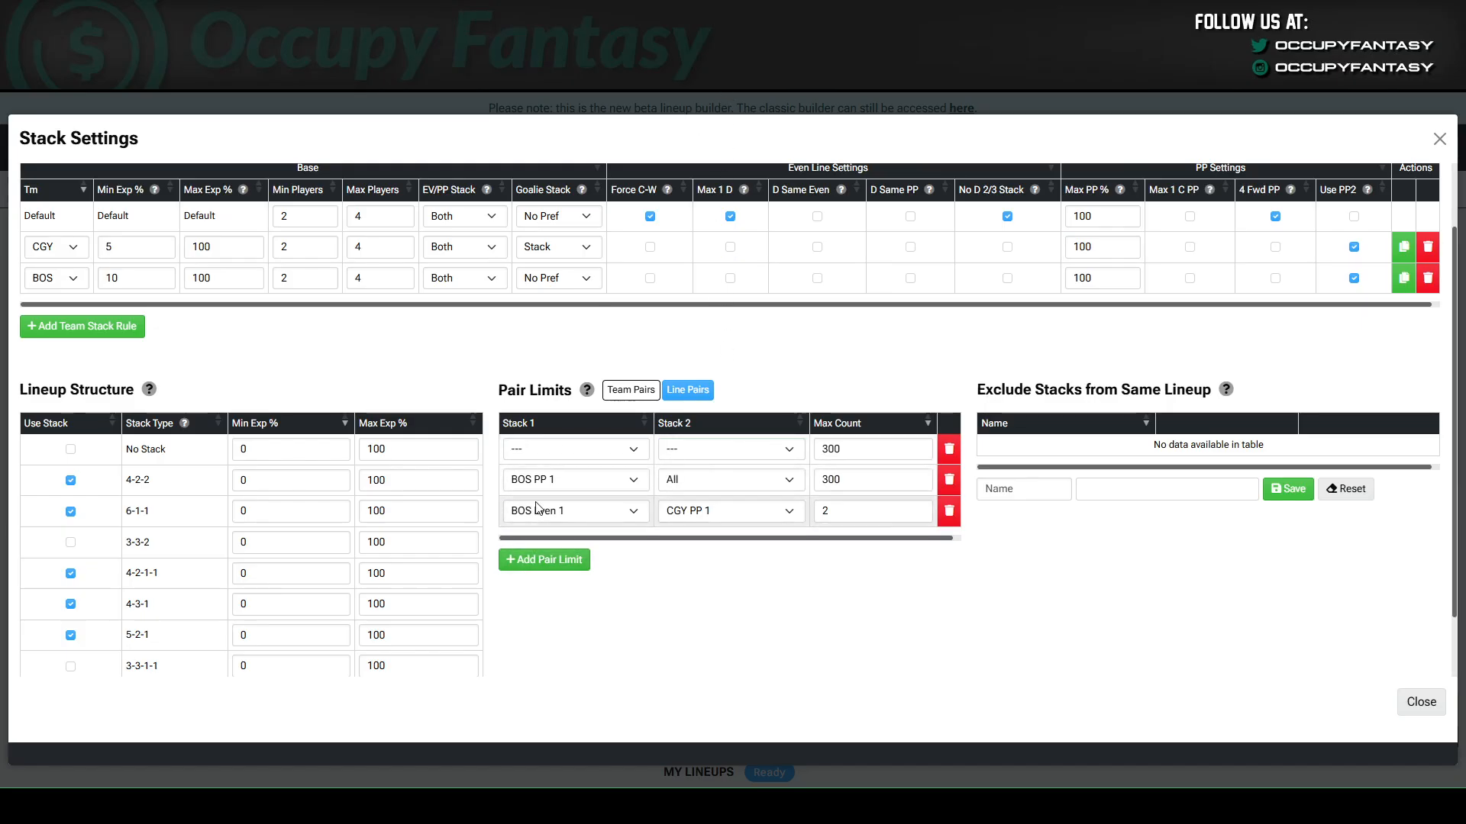
{"action": "left_click", "coordinate": [531, 457]}
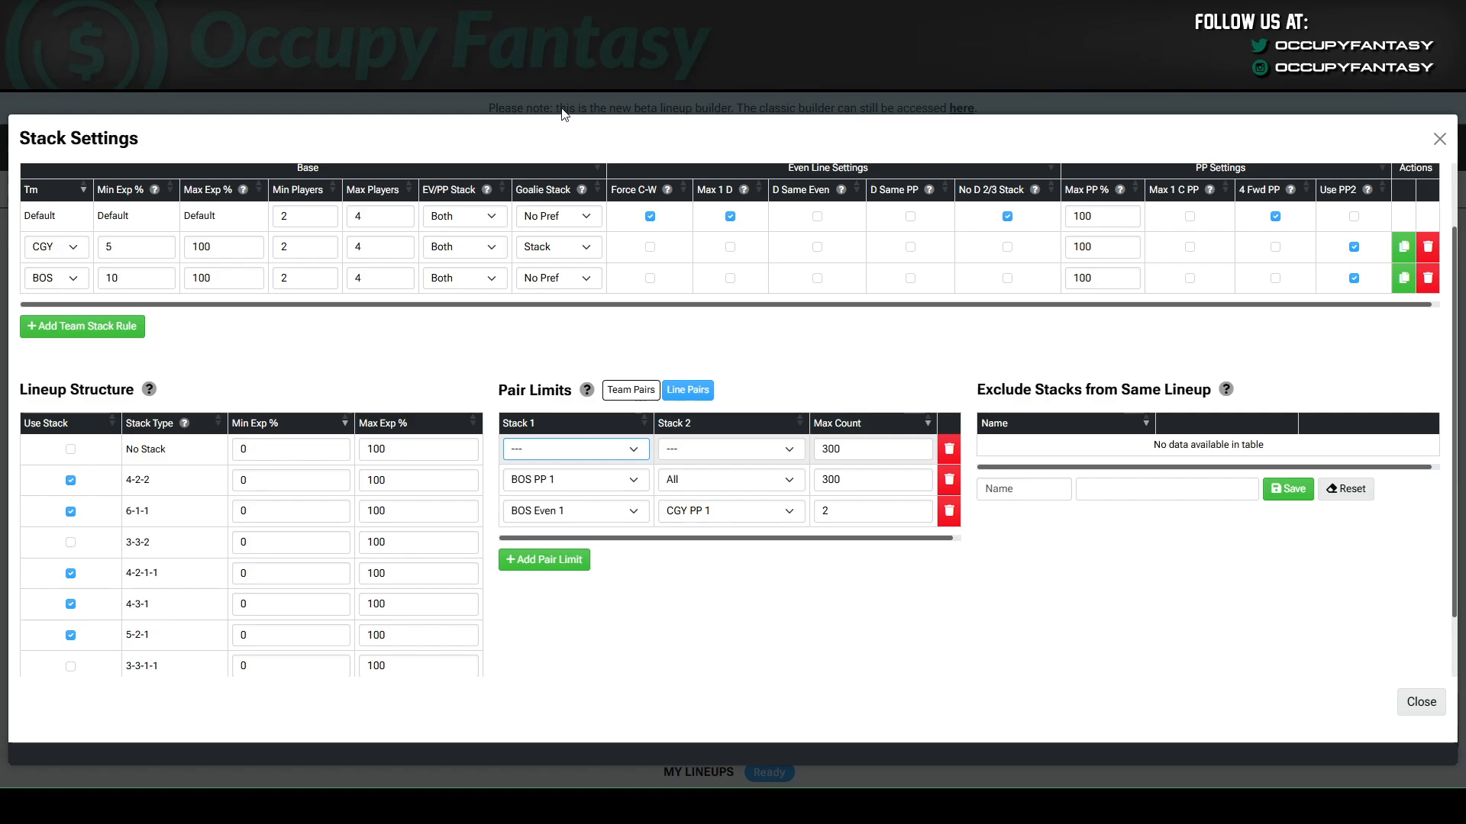
{"action": "left_click", "coordinate": [562, 144]}
{"action": "left_click", "coordinate": [700, 455]}
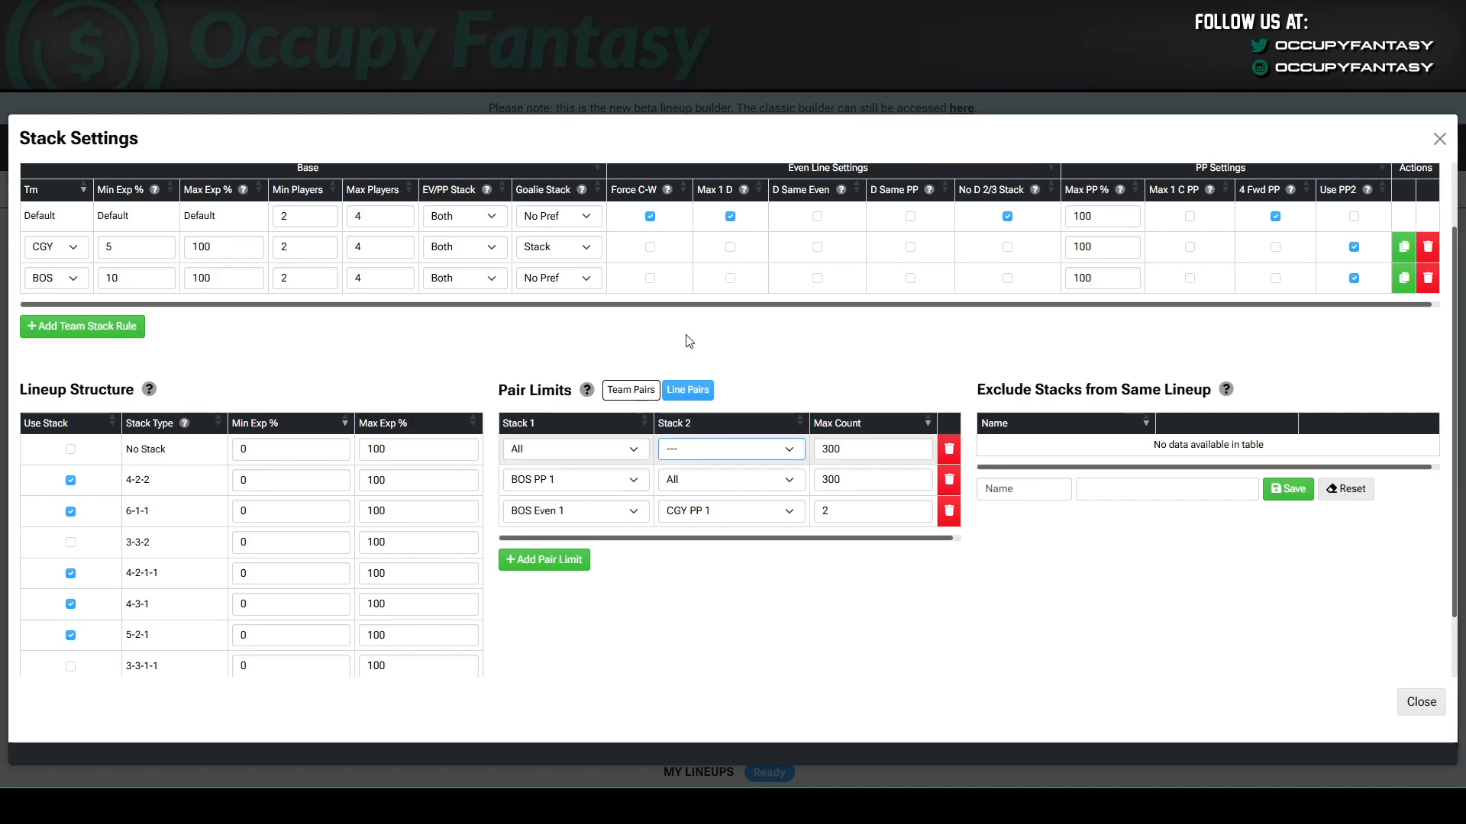
{"action": "left_click", "coordinate": [662, 98]}
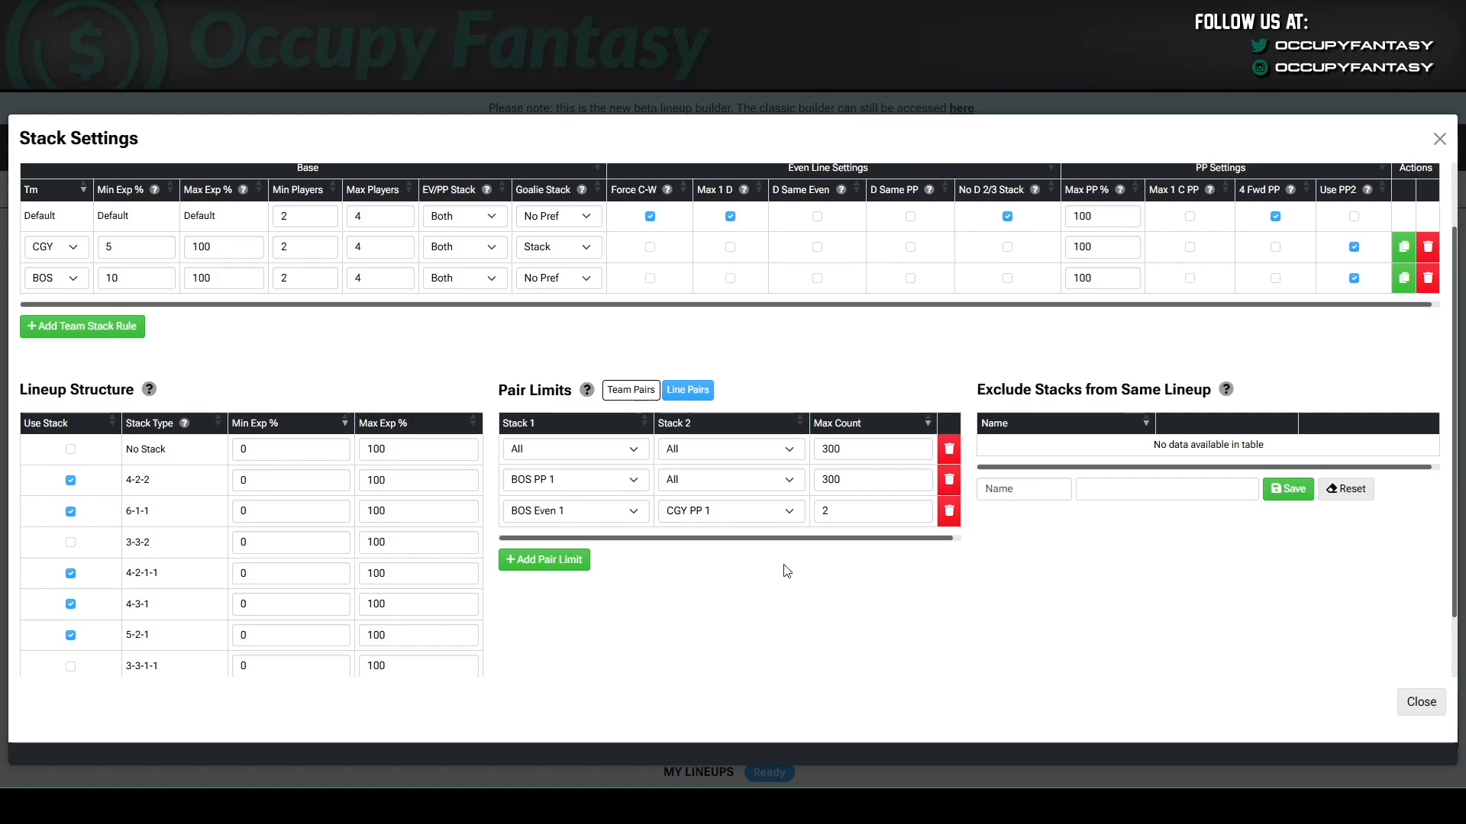
Delete the BOS PP 1 and BOS Even 1 line pair limits and set the All–All limit's max count to 3.
{"action": "left_click", "coordinate": [946, 482]}
{"action": "left_click", "coordinate": [946, 483]}
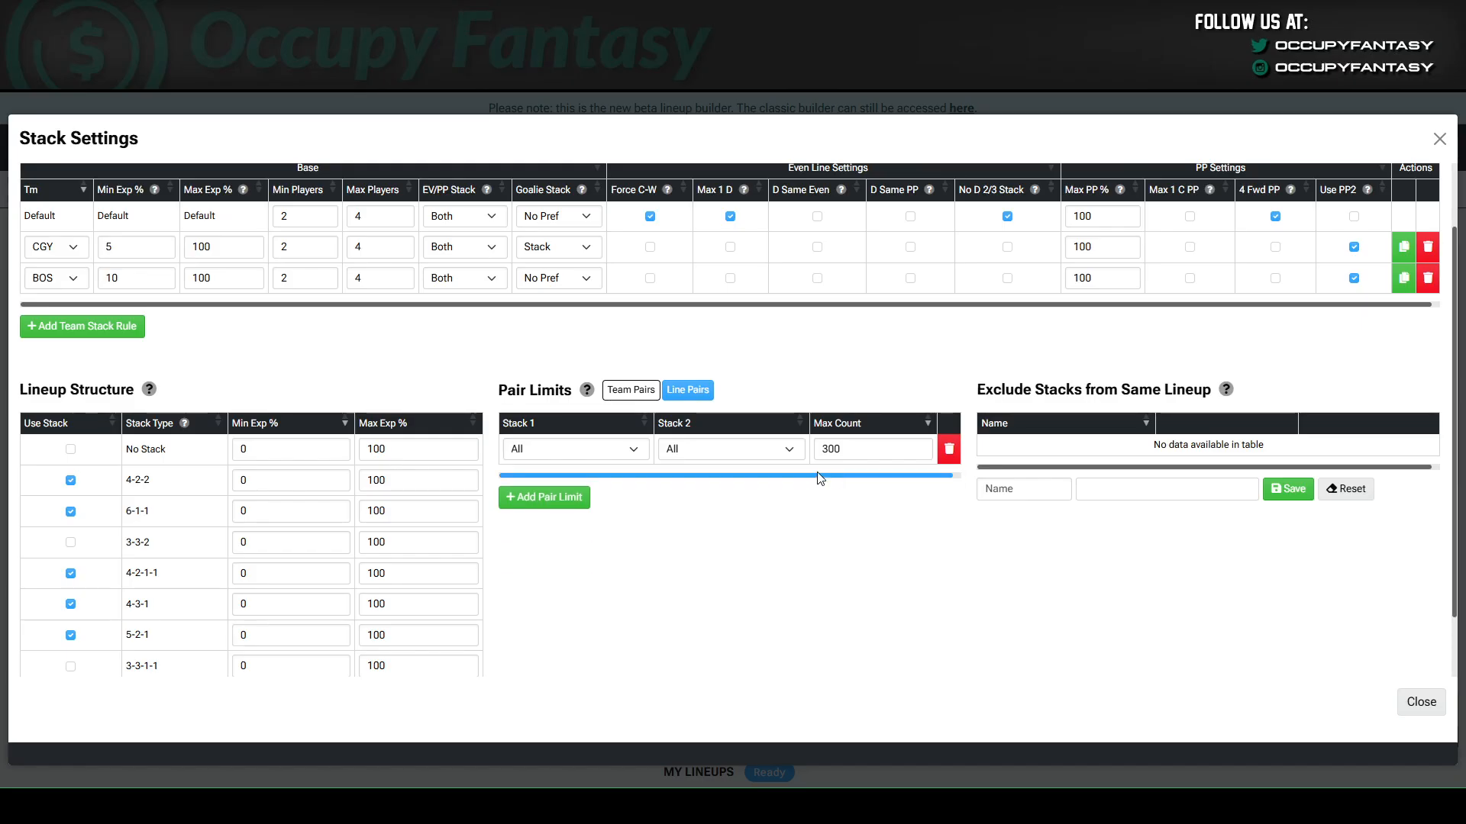
{"action": "double_click", "coordinate": [857, 447]}
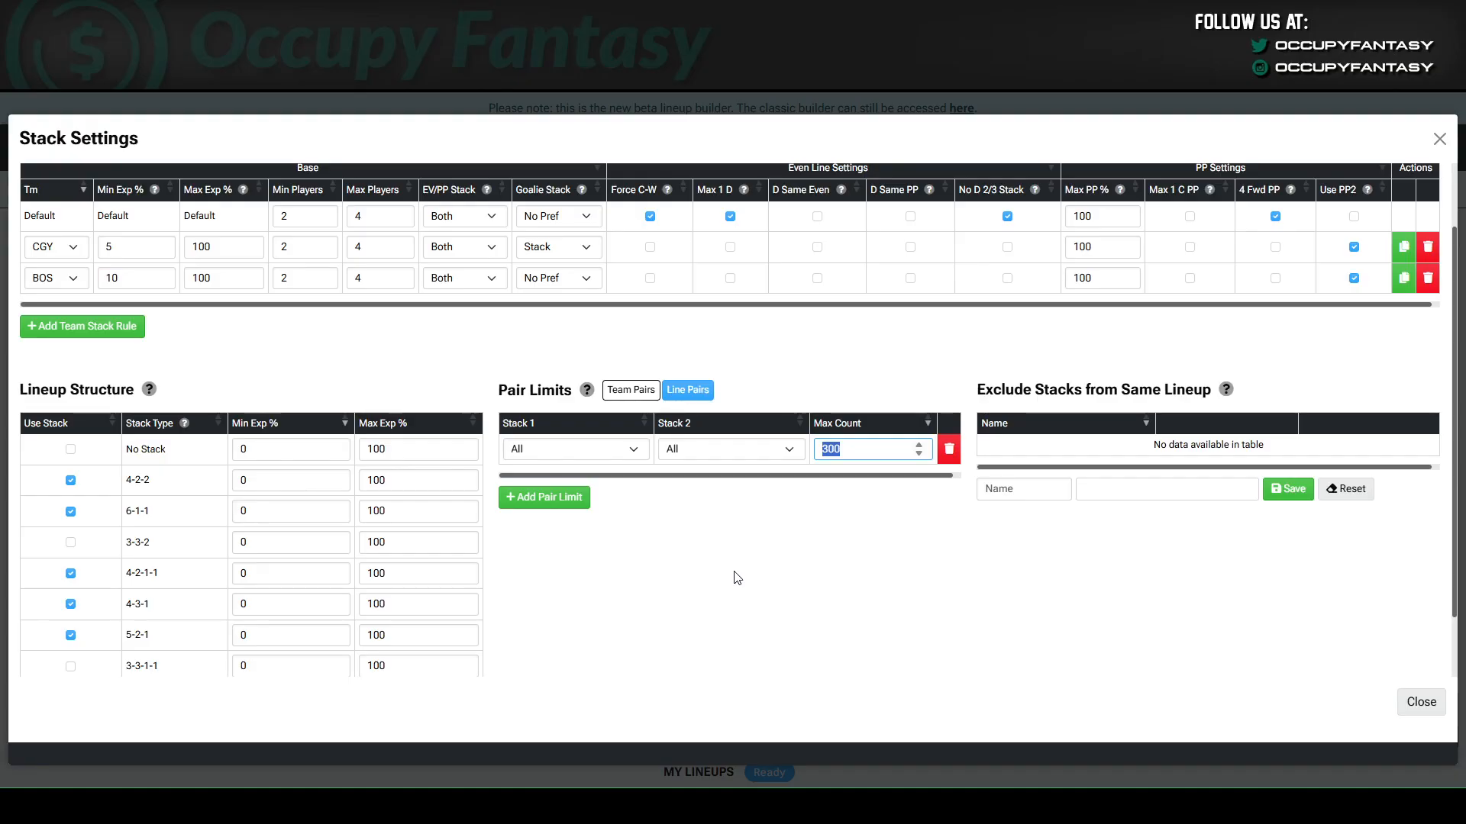
{"action": "type", "text": "3"}
{"action": "left_click", "coordinate": [737, 578]}
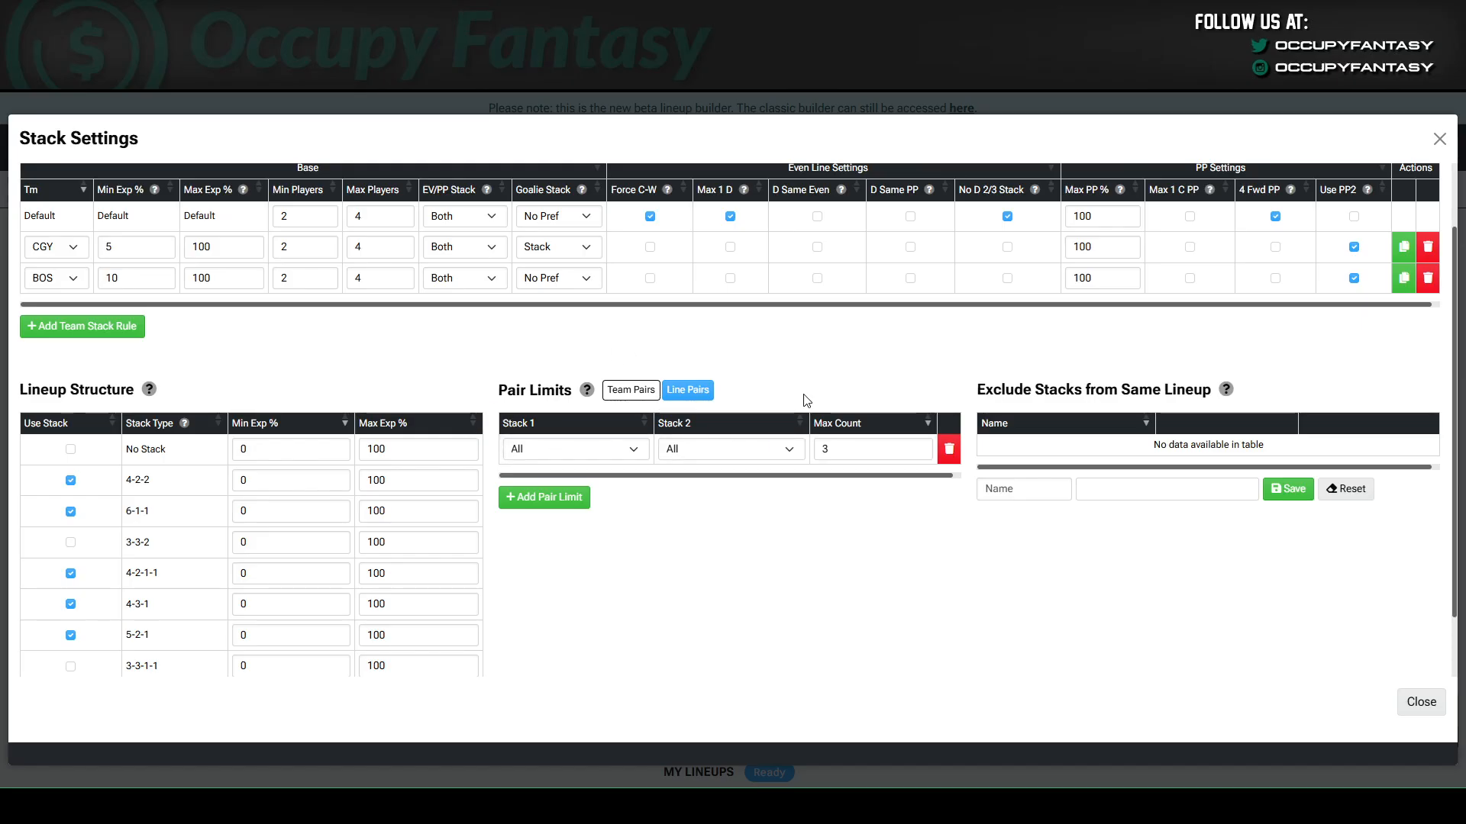
Start a same-lineup stack exclusion rule named Trash and include every team's Even 3 and Even 4 stacks.
{"action": "left_click", "coordinate": [994, 491]}
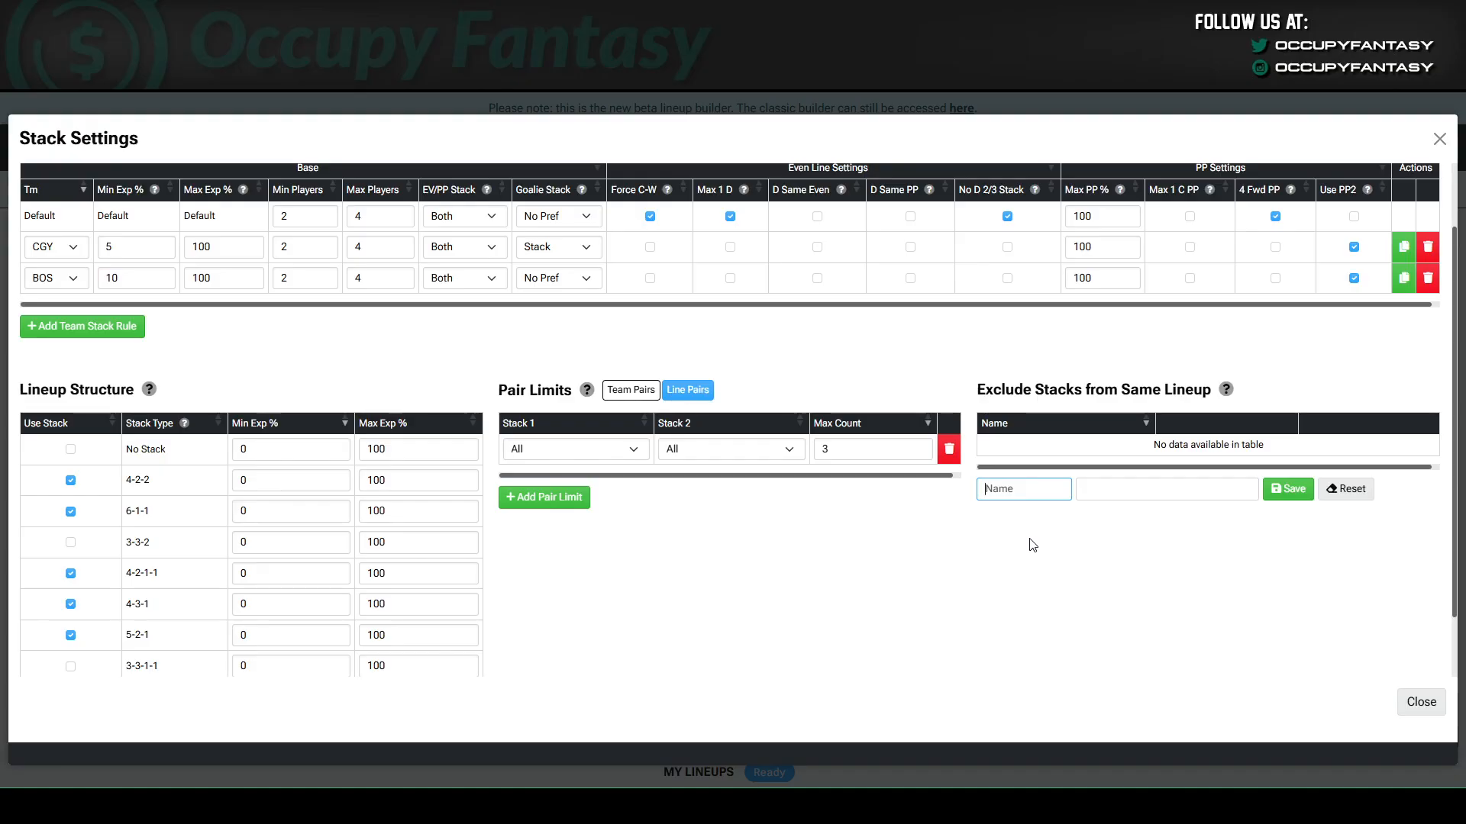
{"action": "type", "text": "Trash"}
{"action": "left_click", "coordinate": [1119, 500]}
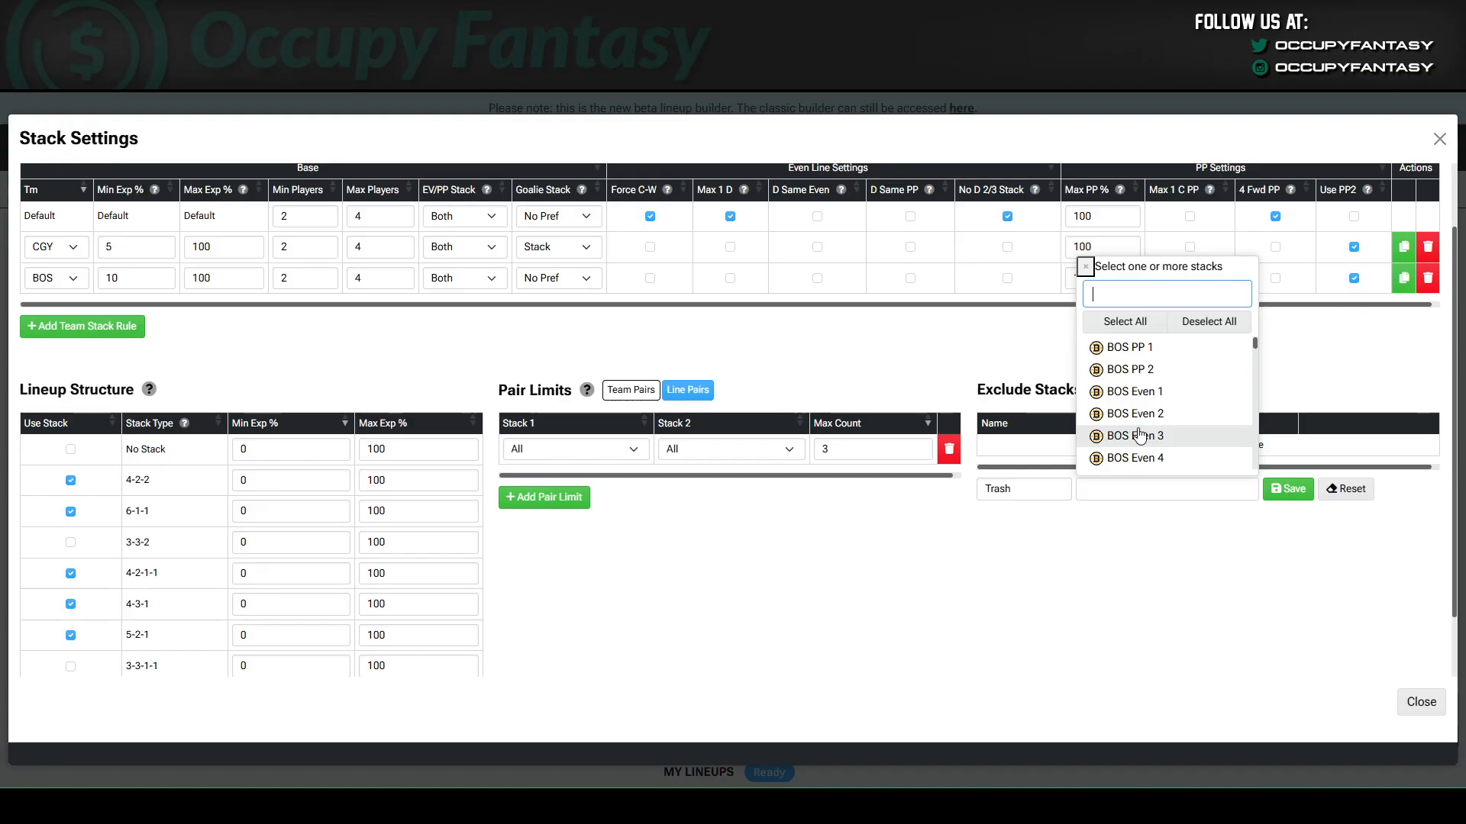
{"action": "type", "text": "3"}
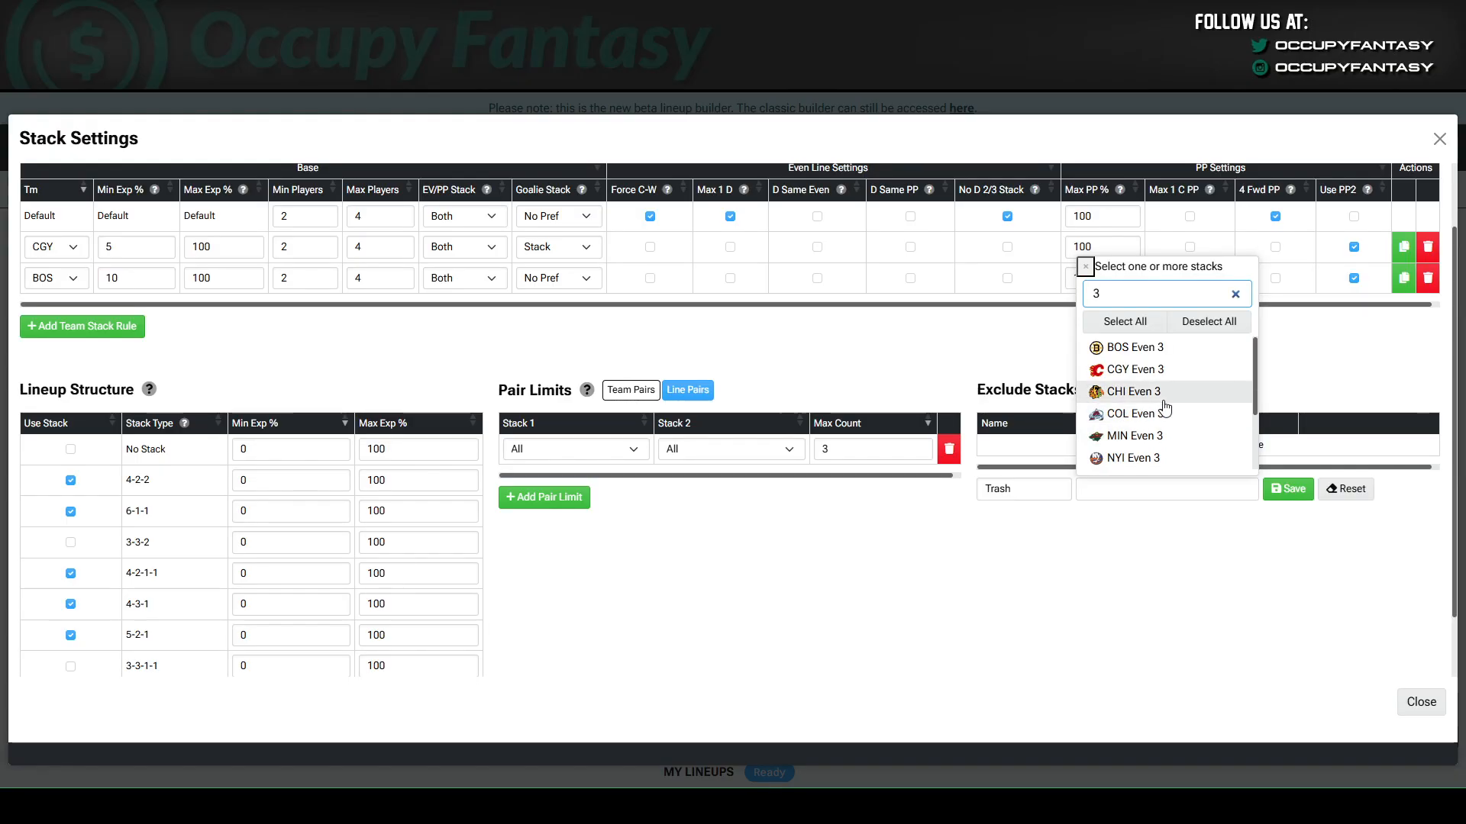
{"action": "left_click", "coordinate": [1125, 321]}
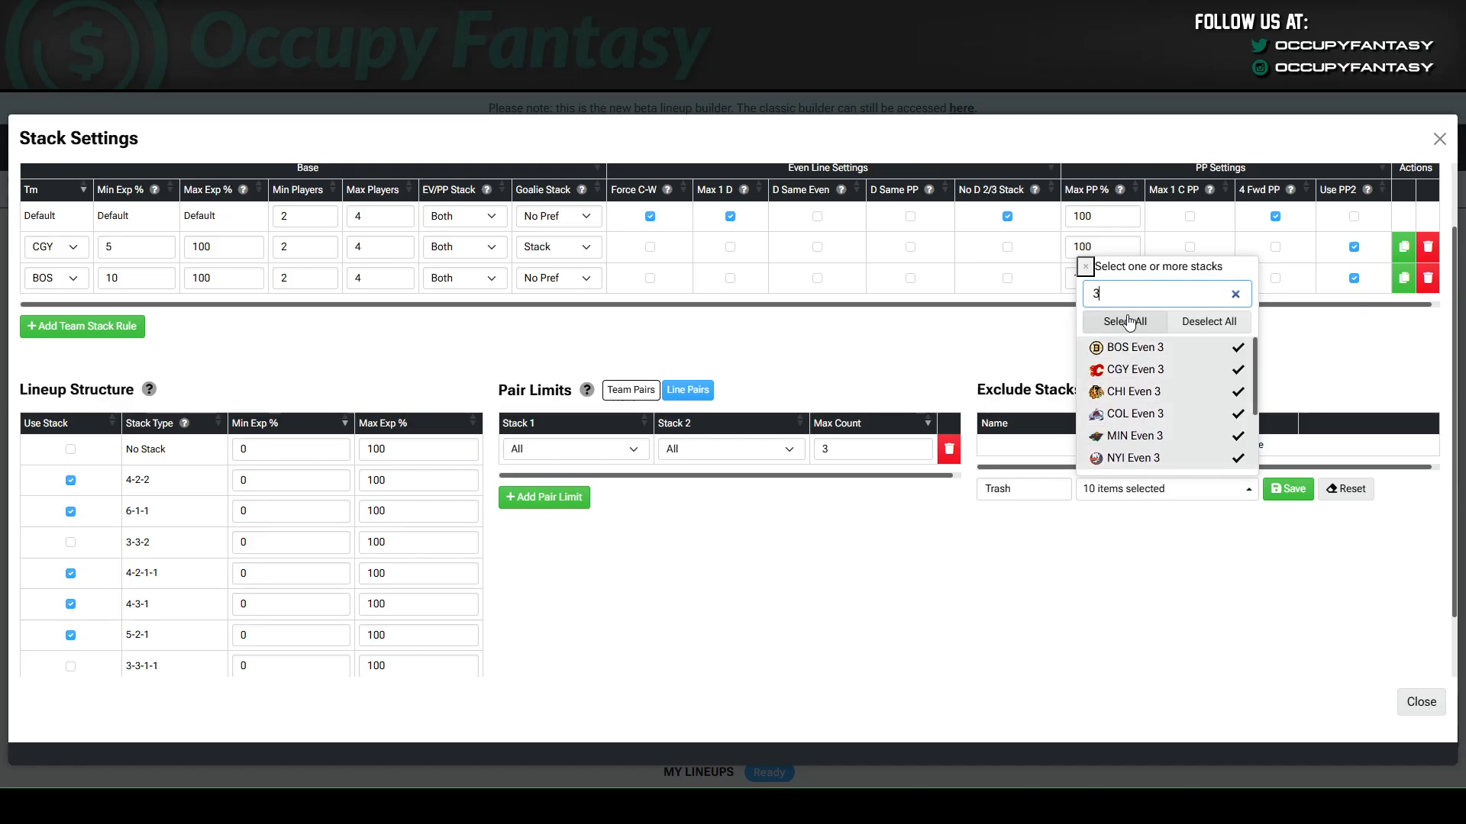
{"action": "key", "text": "BackSpace"}
{"action": "type", "text": "4"}
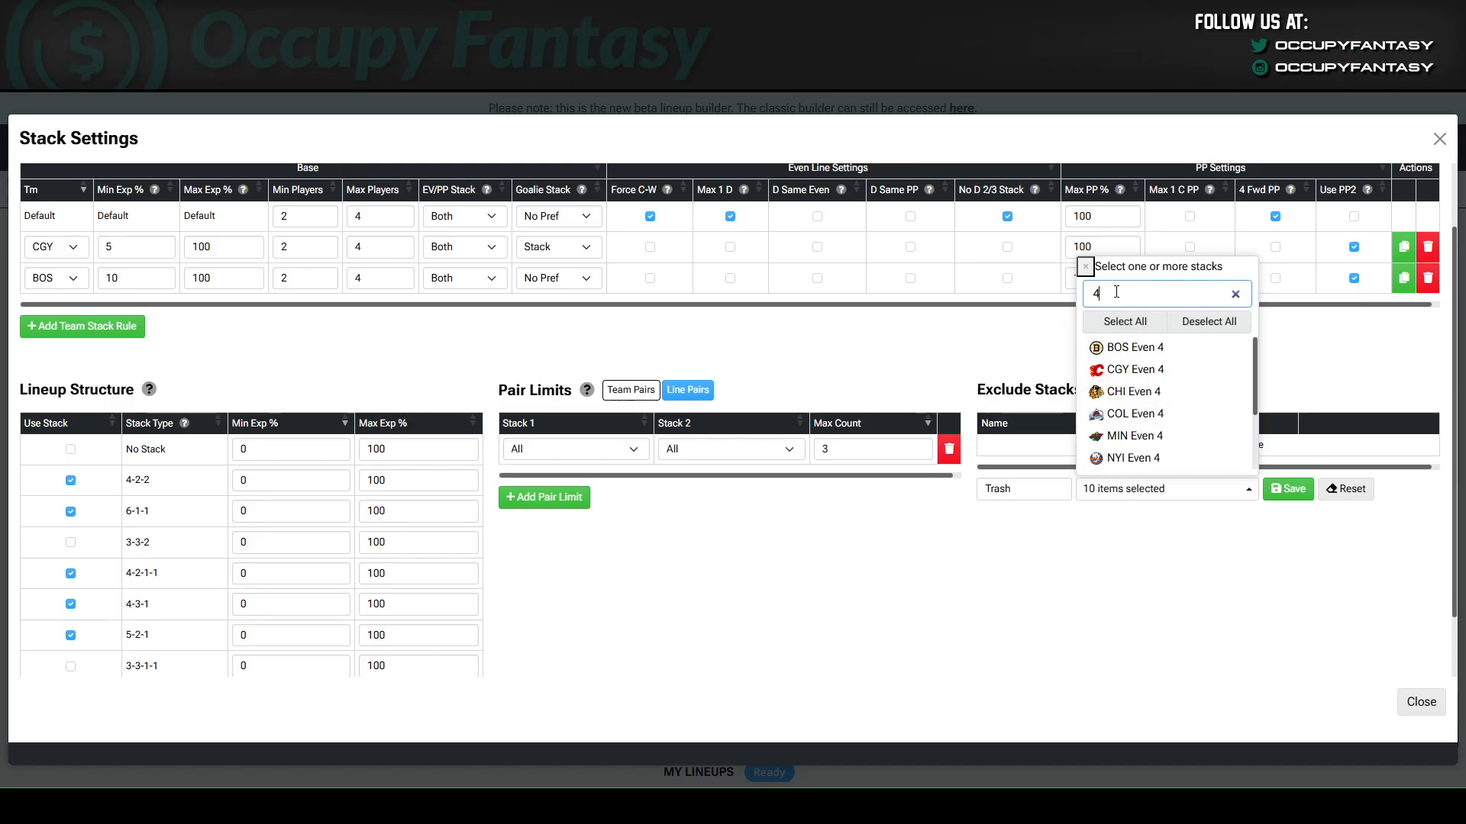
{"action": "left_click", "coordinate": [1126, 325]}
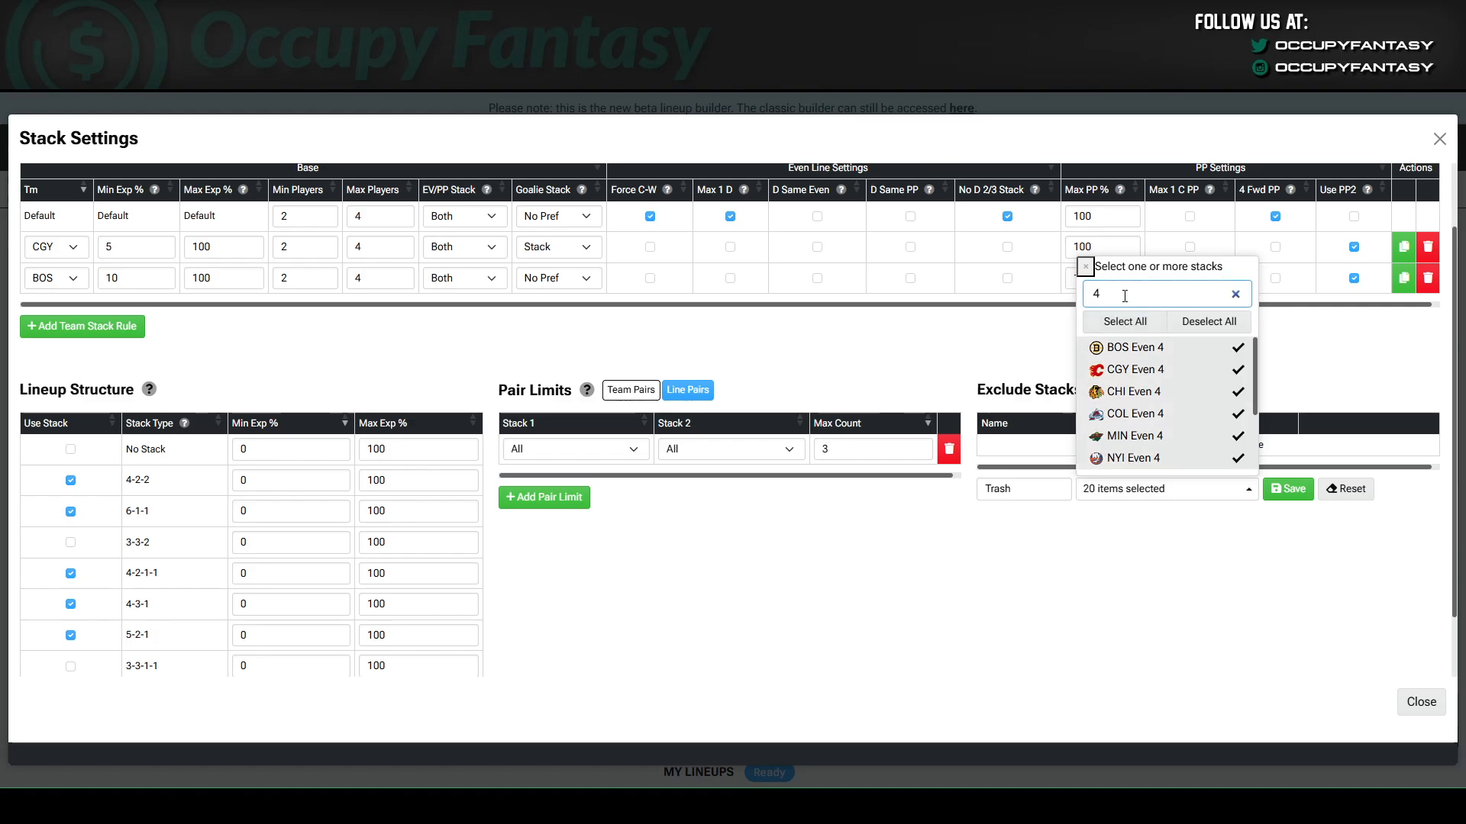
Add every team's PP 2 stack to the Trash exclusion rule and save the rule.
{"action": "key", "text": "BackSpace"}
{"action": "type", "text": "pp 2"}
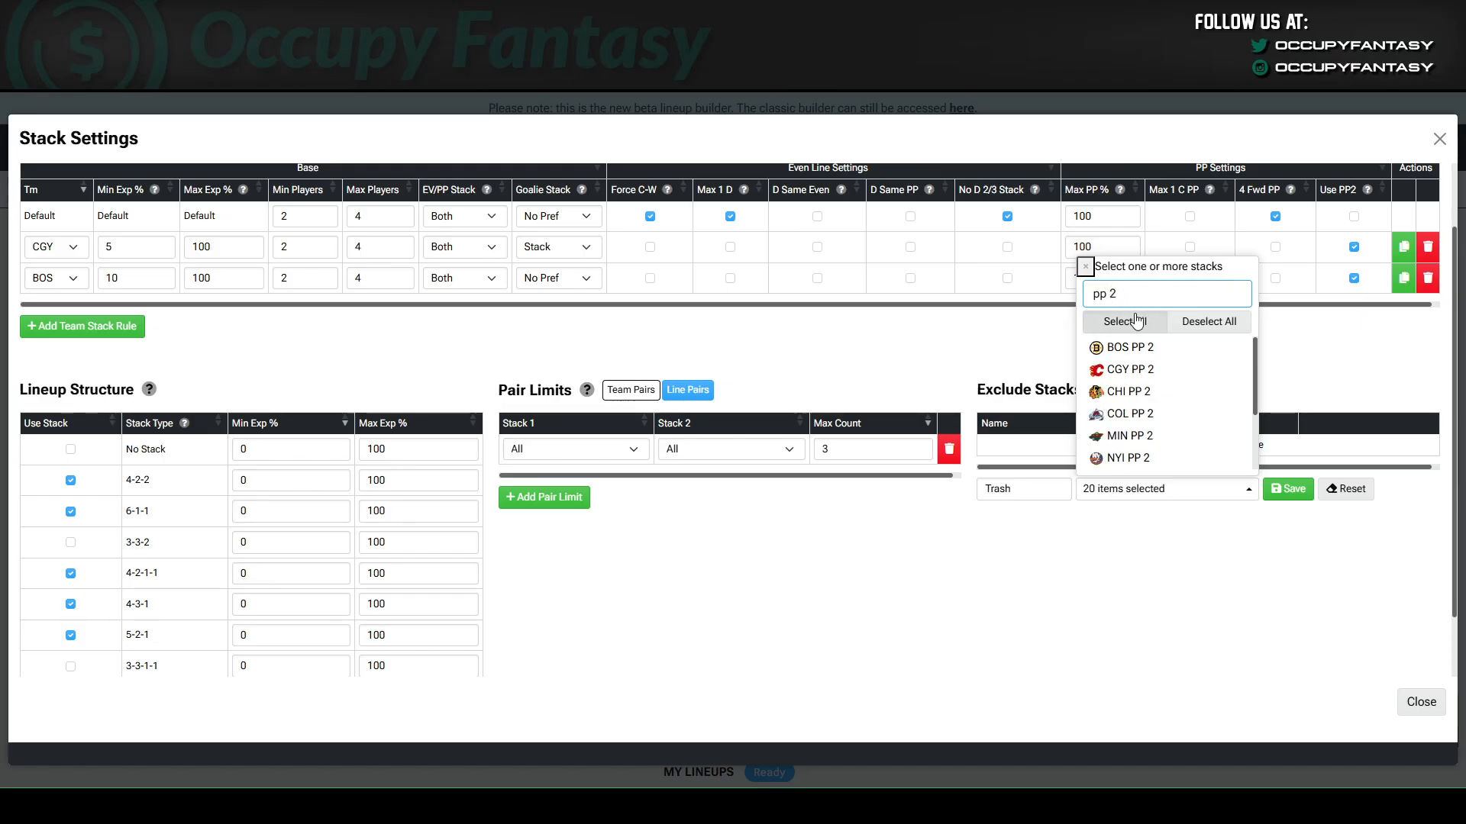
{"action": "left_click", "coordinate": [1123, 321]}
{"action": "left_click", "coordinate": [1044, 300]}
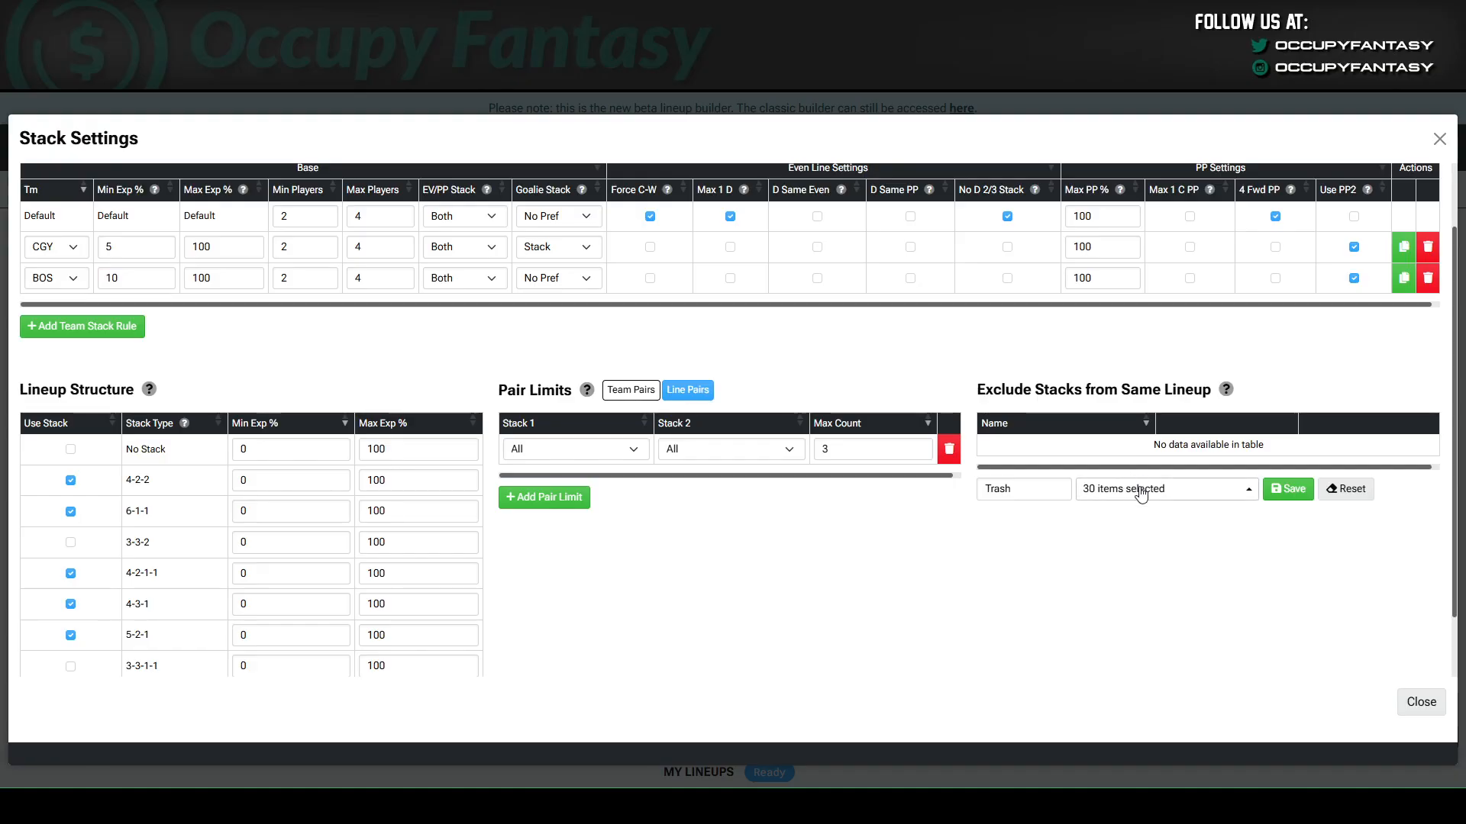
{"action": "left_click", "coordinate": [1283, 497]}
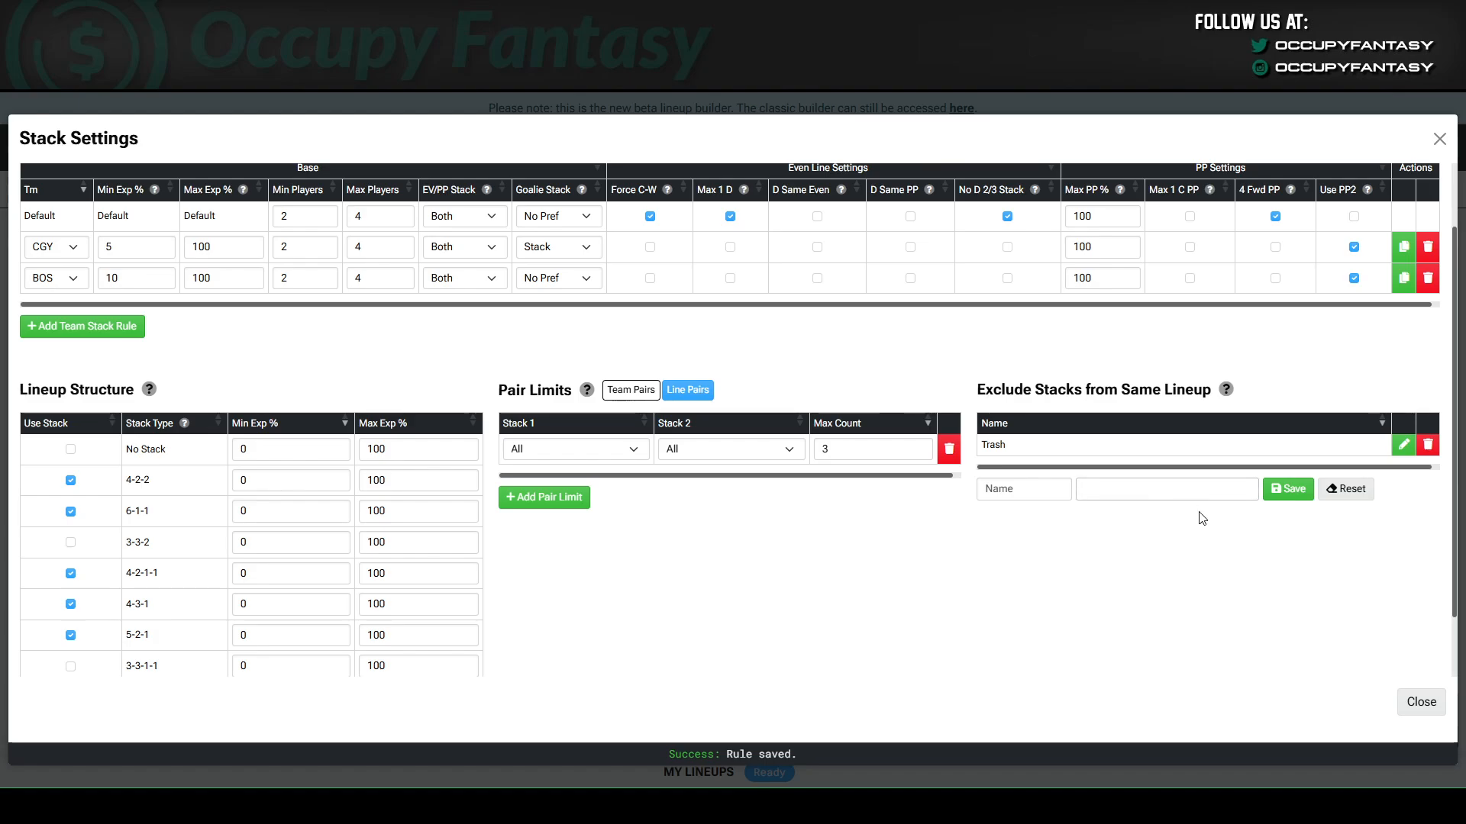
Reopen the saved Trash exclusion rule for editing and review which stacks are selected in it.
{"action": "left_click", "coordinate": [1409, 452]}
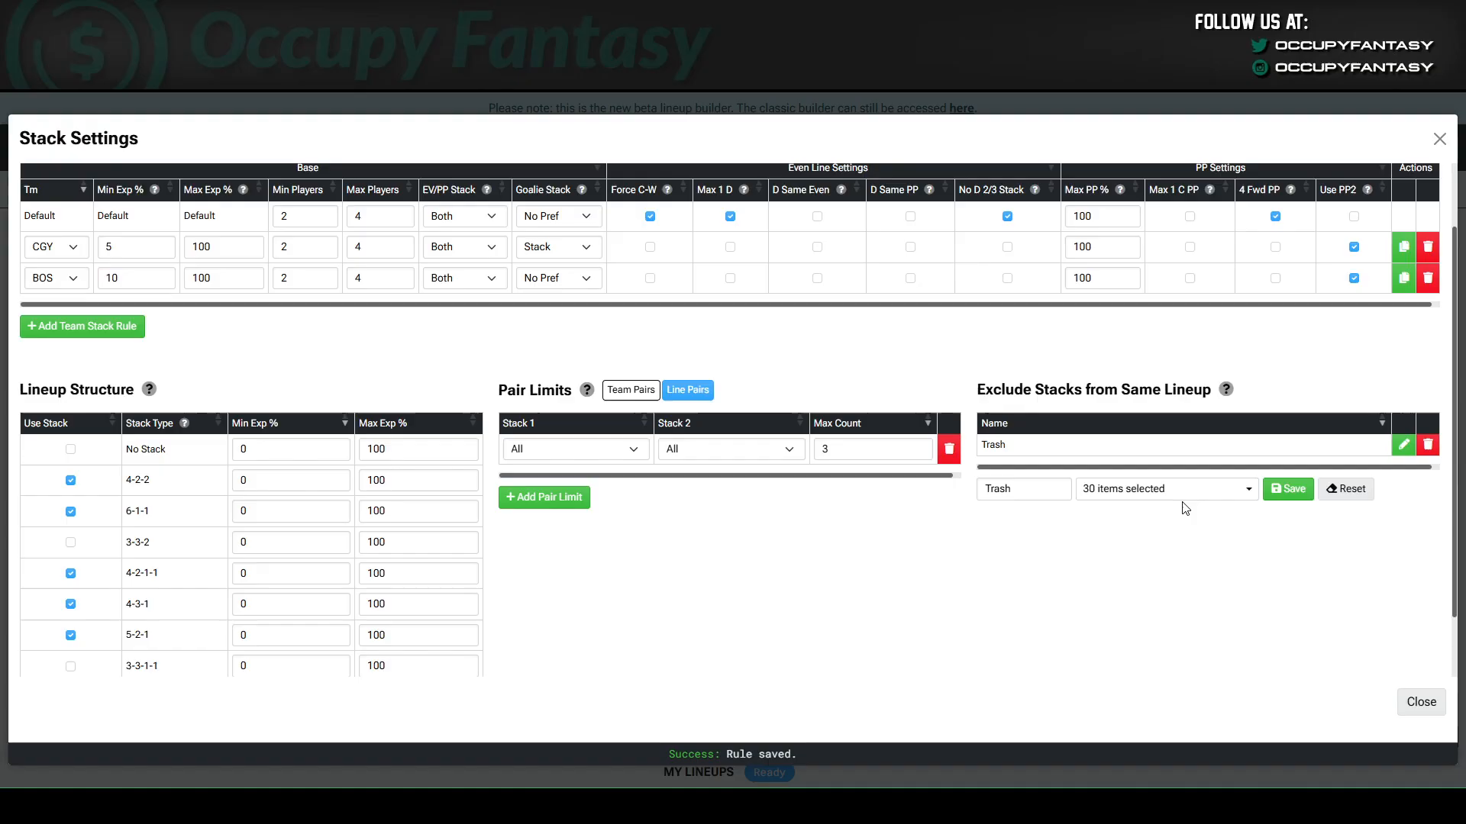
{"action": "left_click", "coordinate": [1161, 488]}
{"action": "scroll", "coordinate": [1167, 412], "scroll_direction": "down", "scroll_amount": 3}
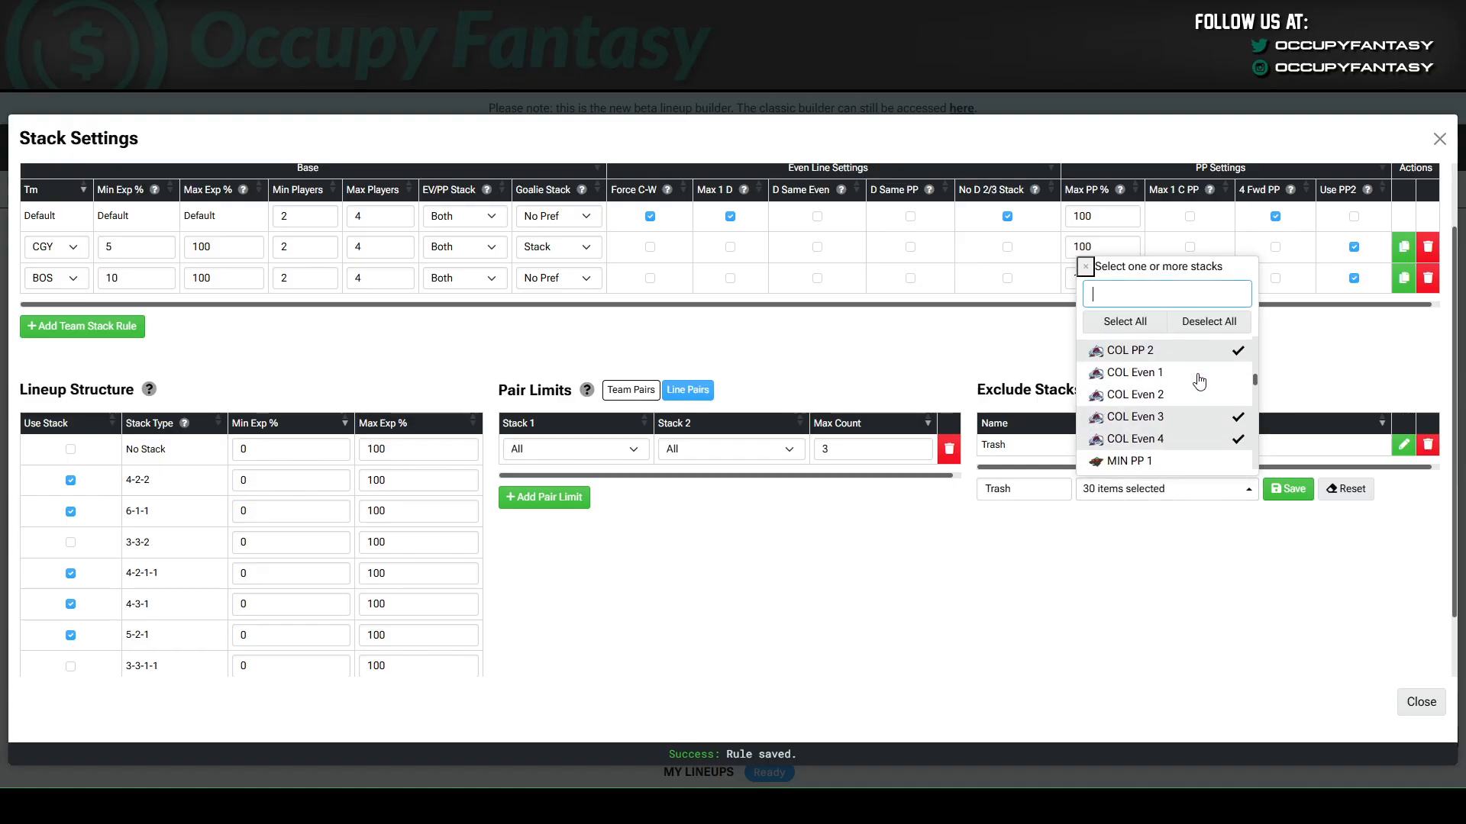
{"action": "left_click", "coordinate": [1225, 550]}
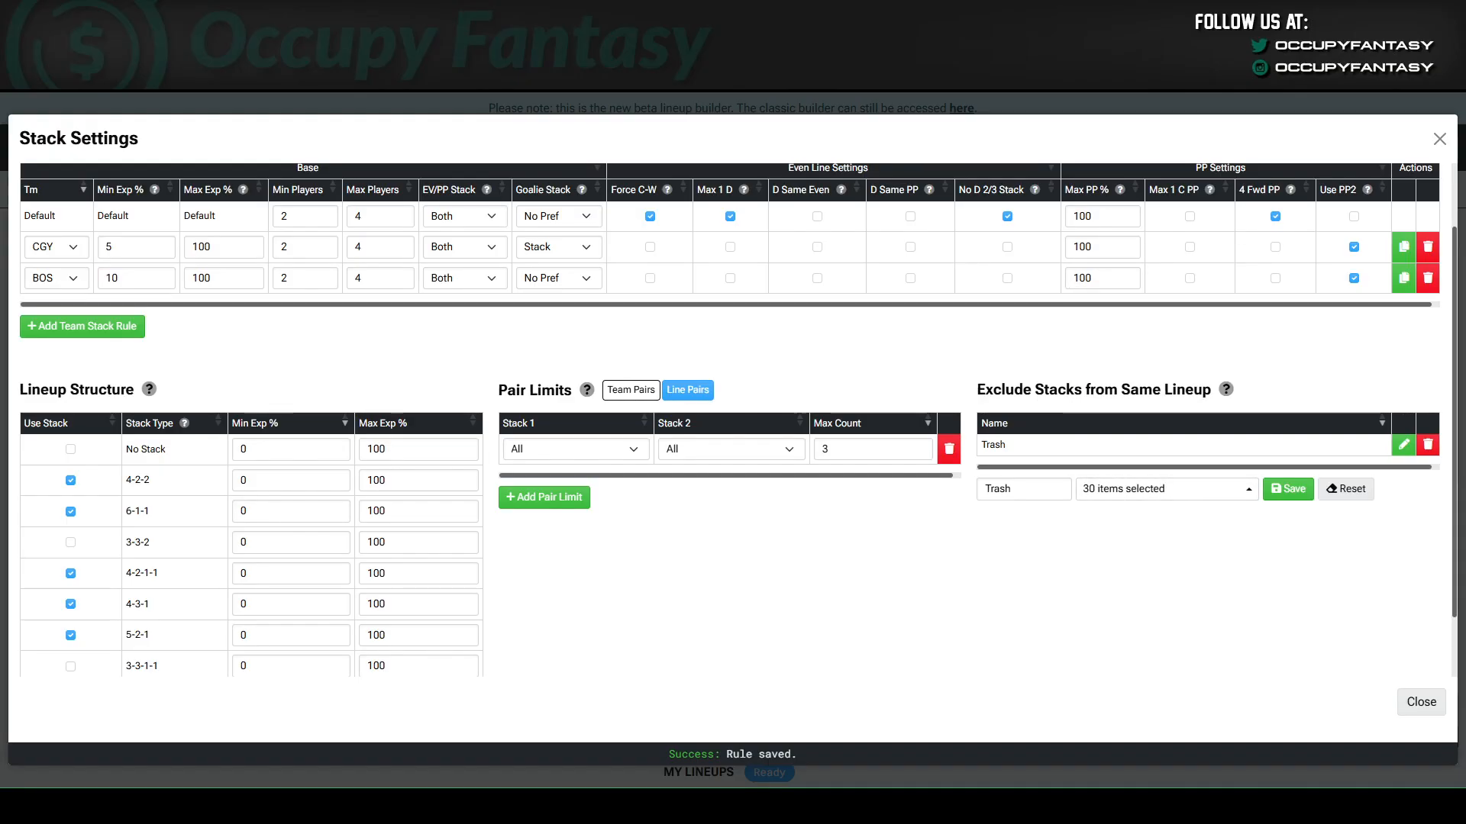